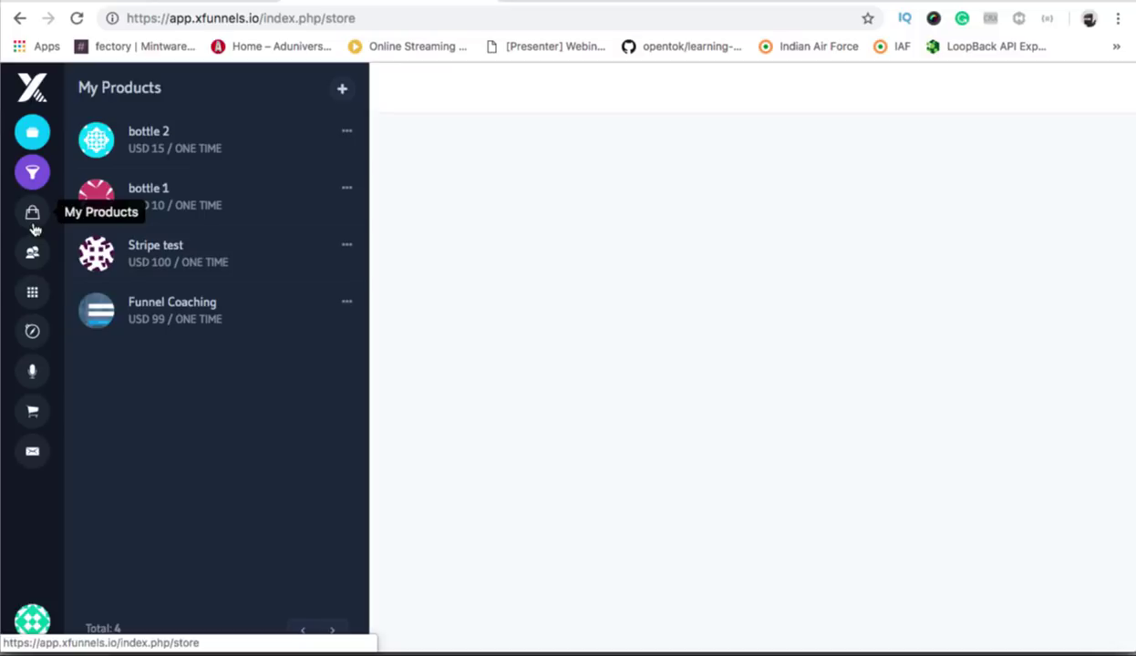
Open the My Products store page listing the existing products.
click(32, 225)
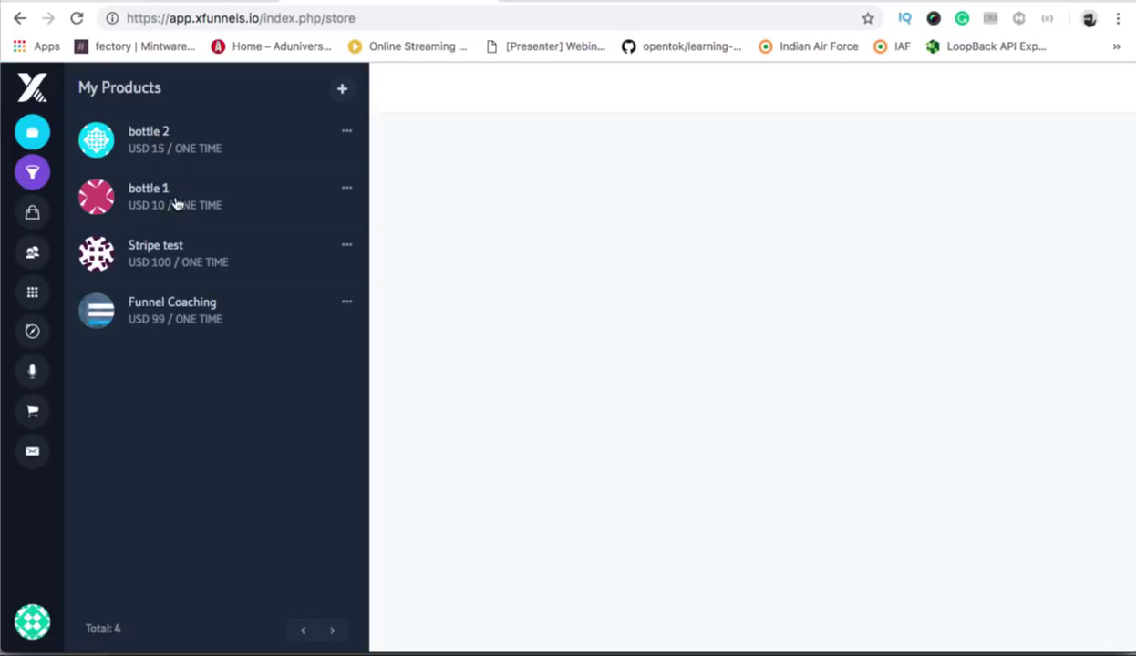
Add a new product named Cruiser Bike with the description 'Its a Harley Davidson'.
click(339, 91)
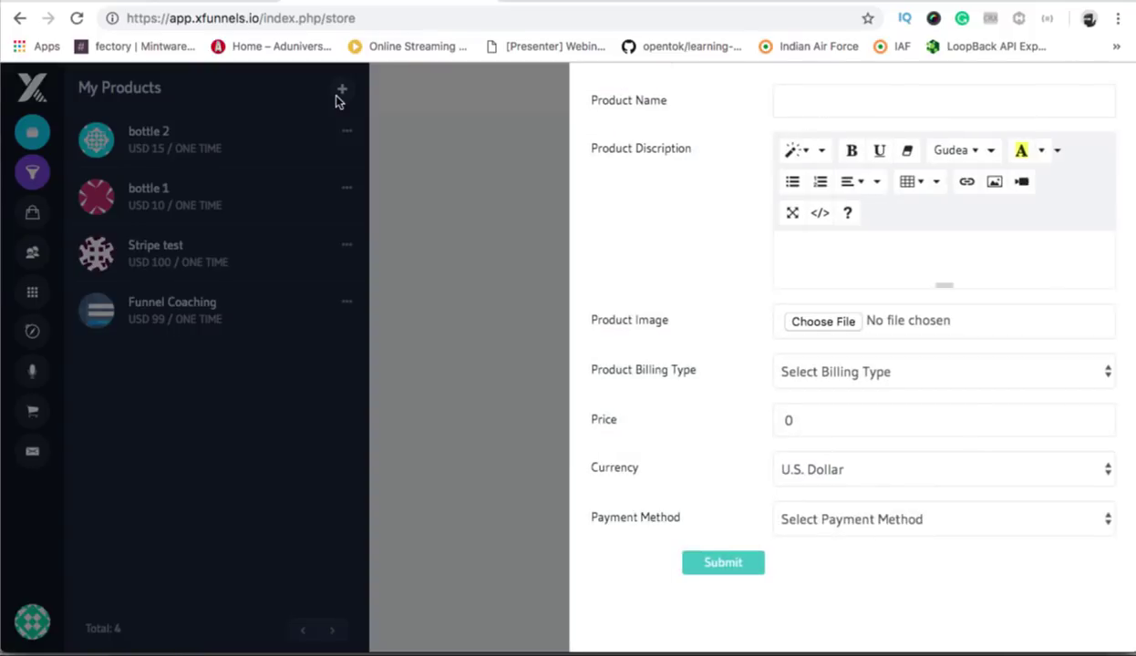
click(858, 105)
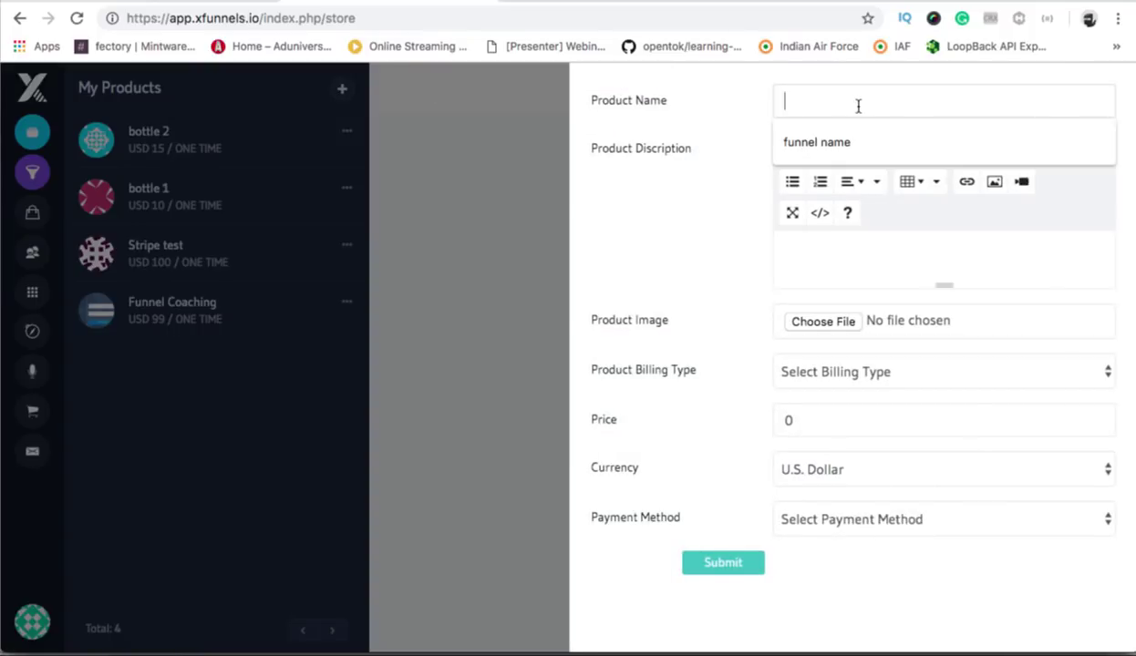
text(Bi)
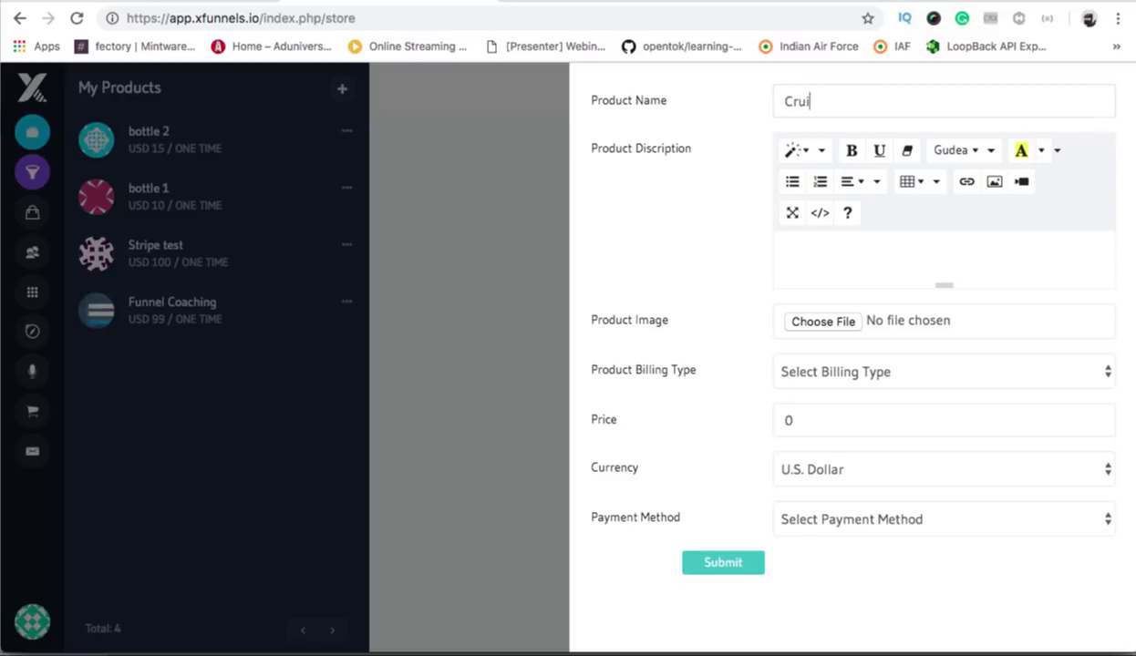
text(uiser Bike)
click(835, 247)
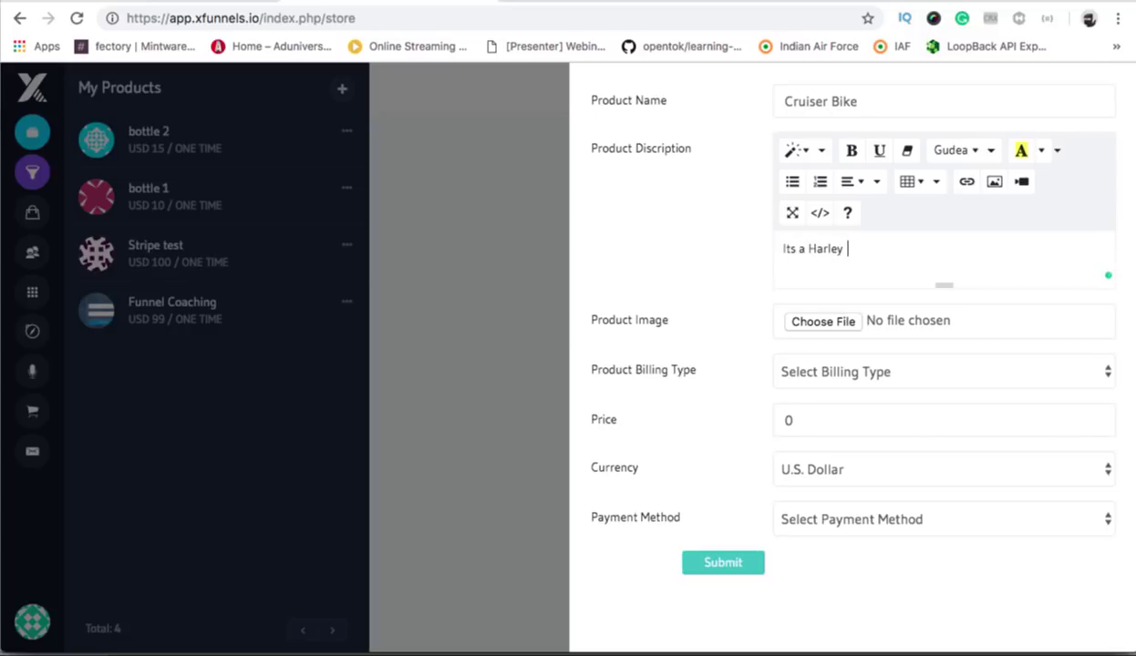
text(son.)
Make Cruiser Bike a one-time USD 5000 product with the first payment method, and submit it.
click(884, 366)
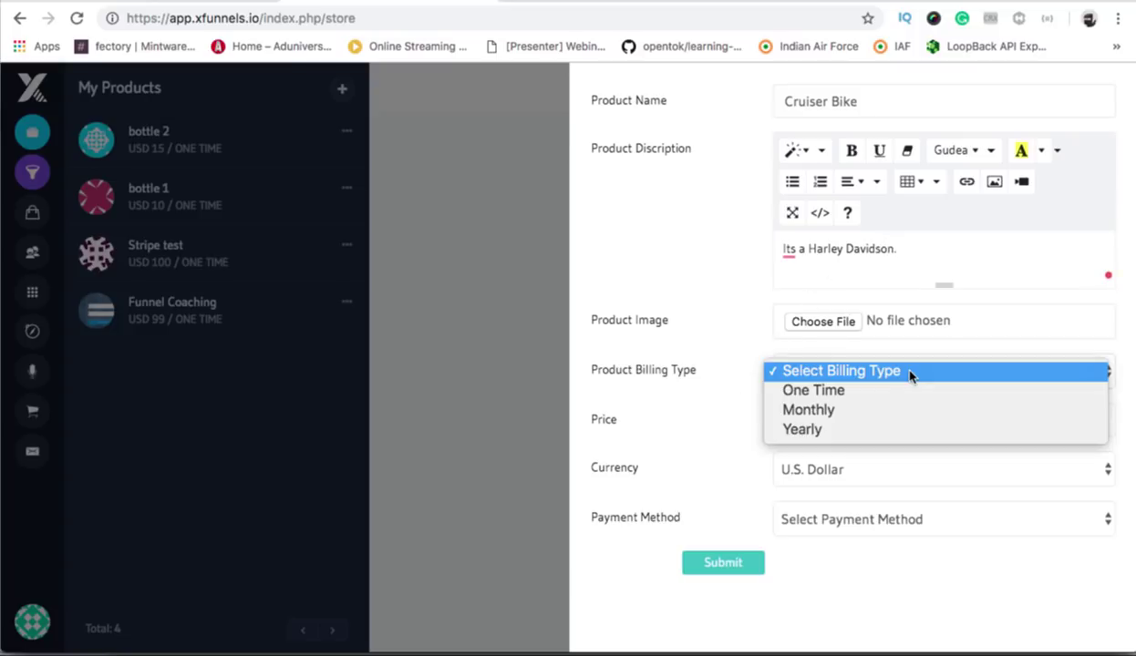
click(846, 392)
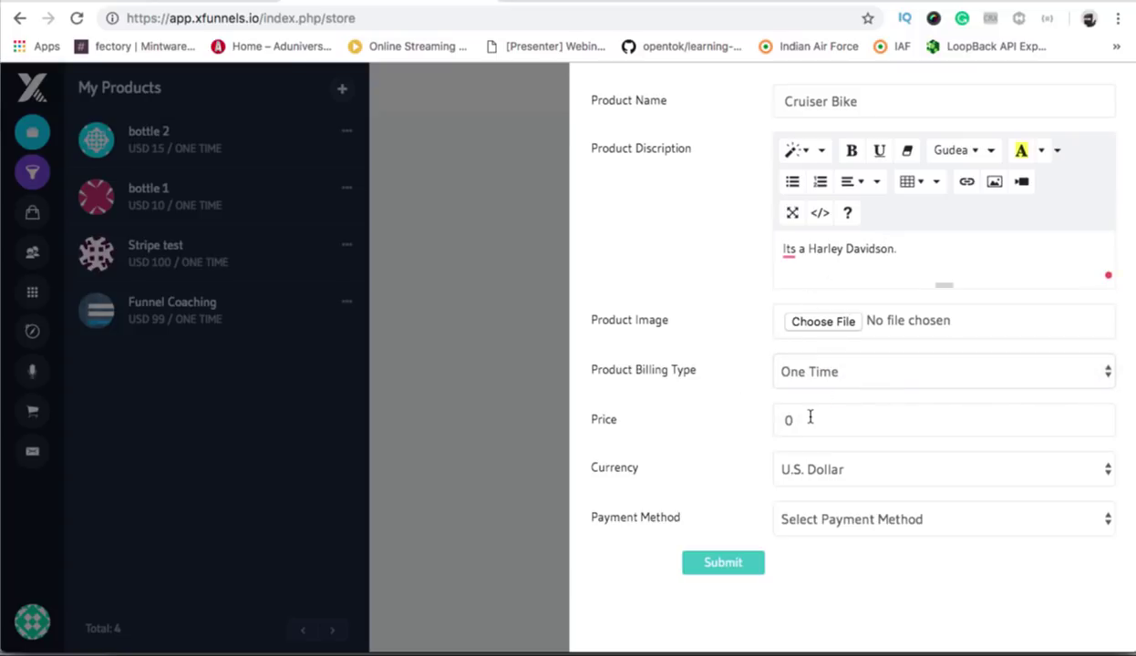
text(5000)
click(860, 518)
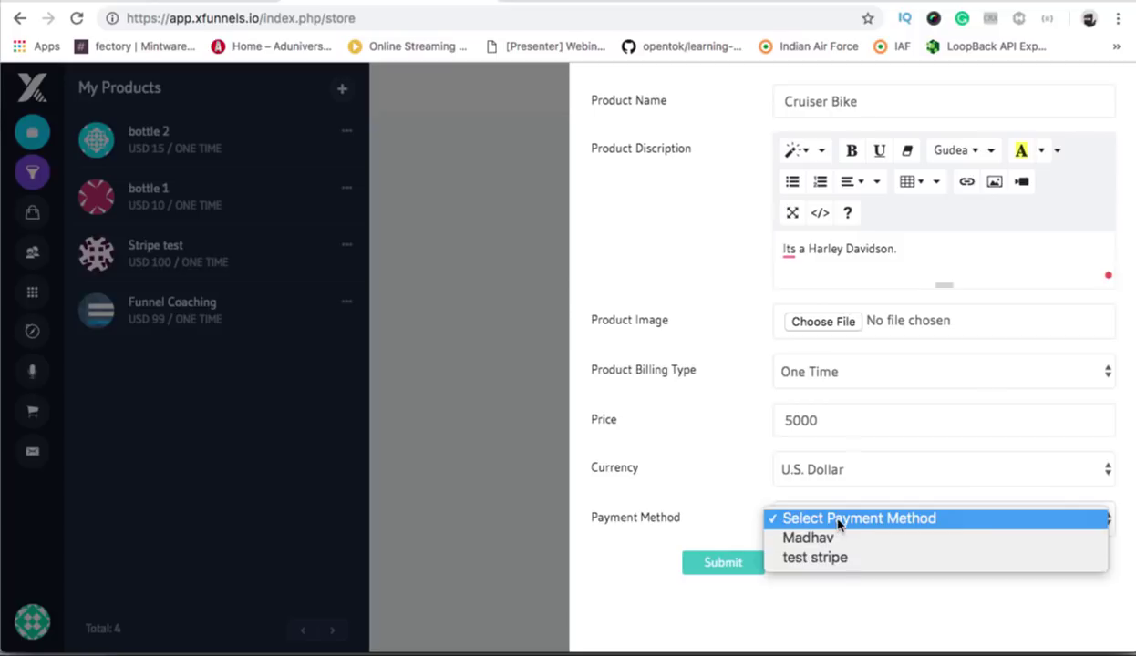
click(425, 346)
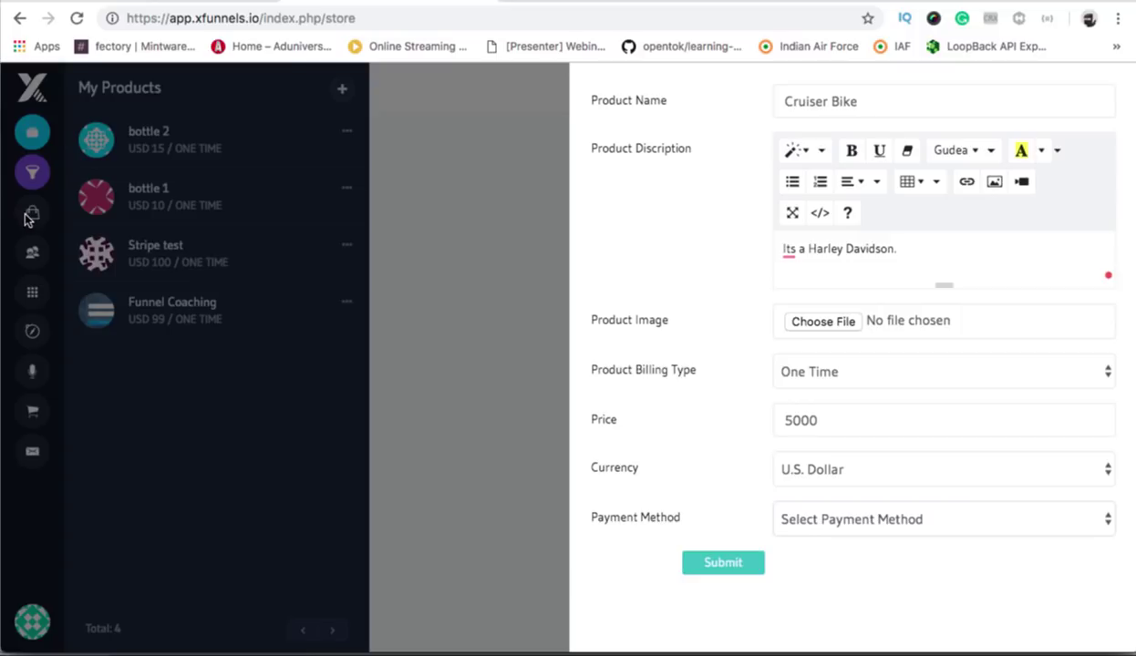
click(918, 518)
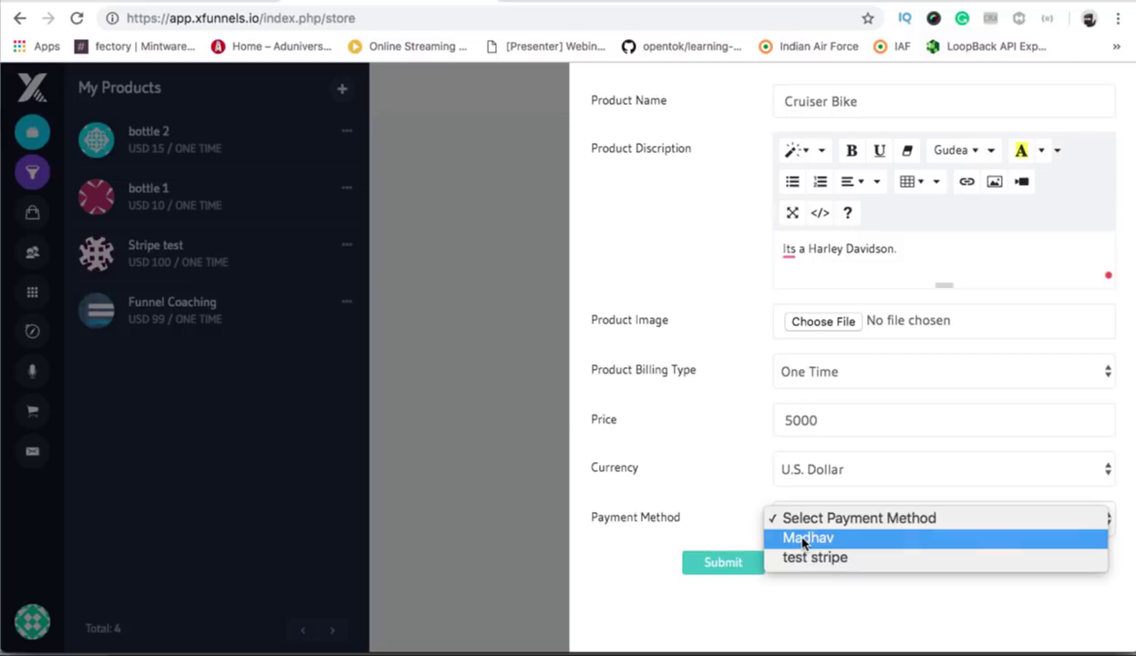
click(804, 543)
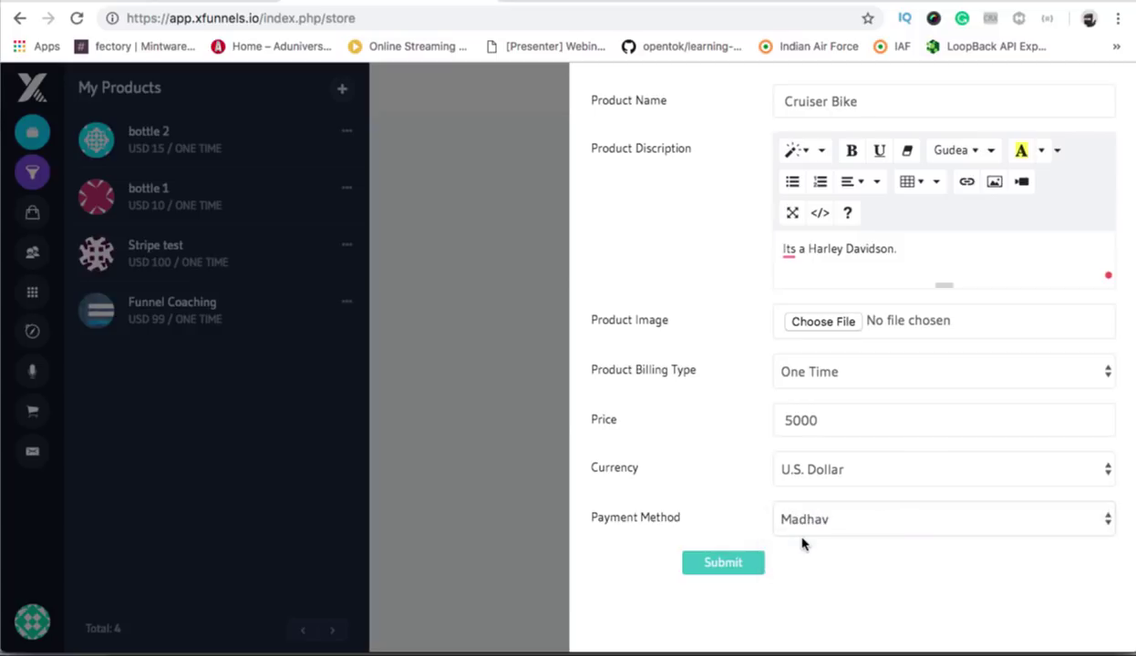
click(702, 570)
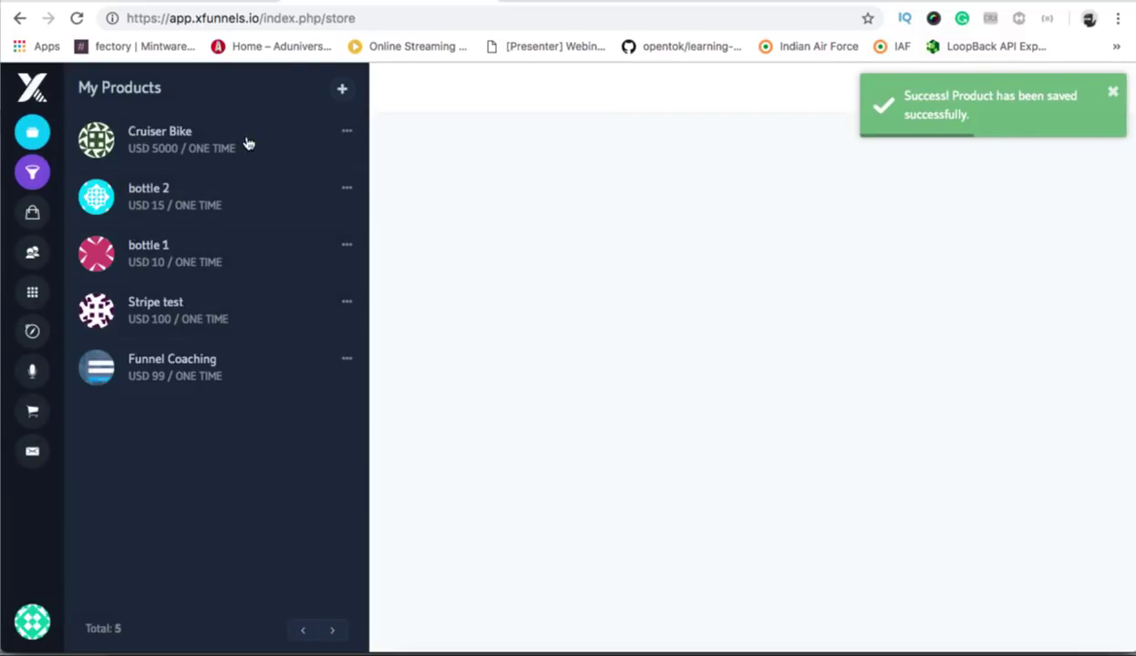
click(341, 89)
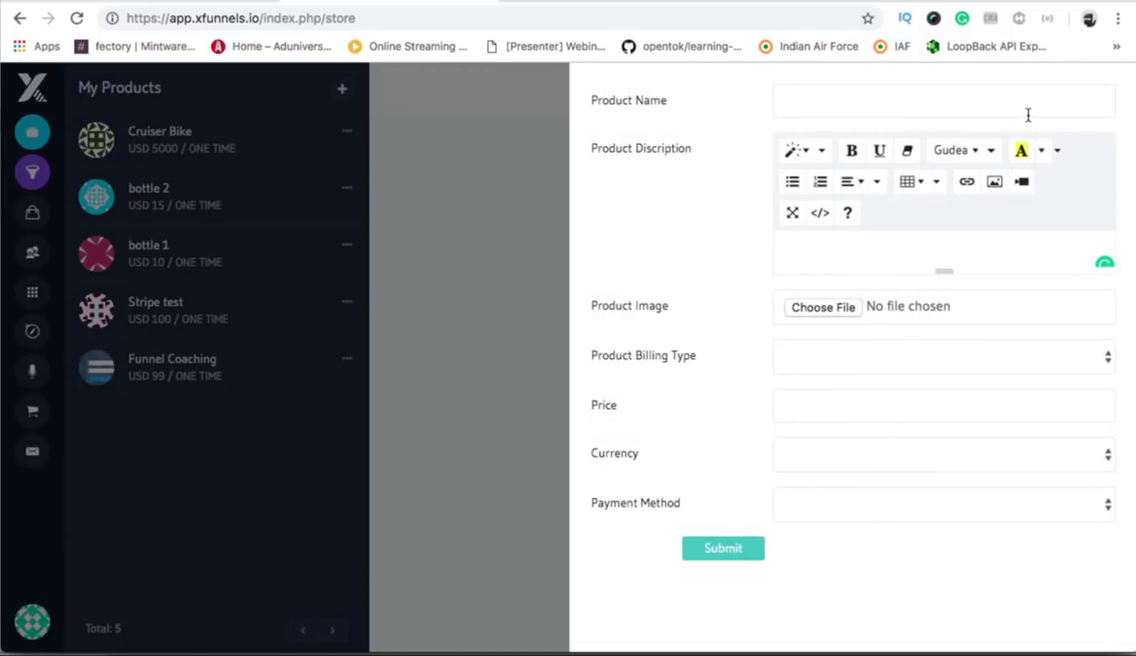
Name the new product Racing bike and describe it as a KTM company racer.
click(1029, 101)
text(Racing bike)
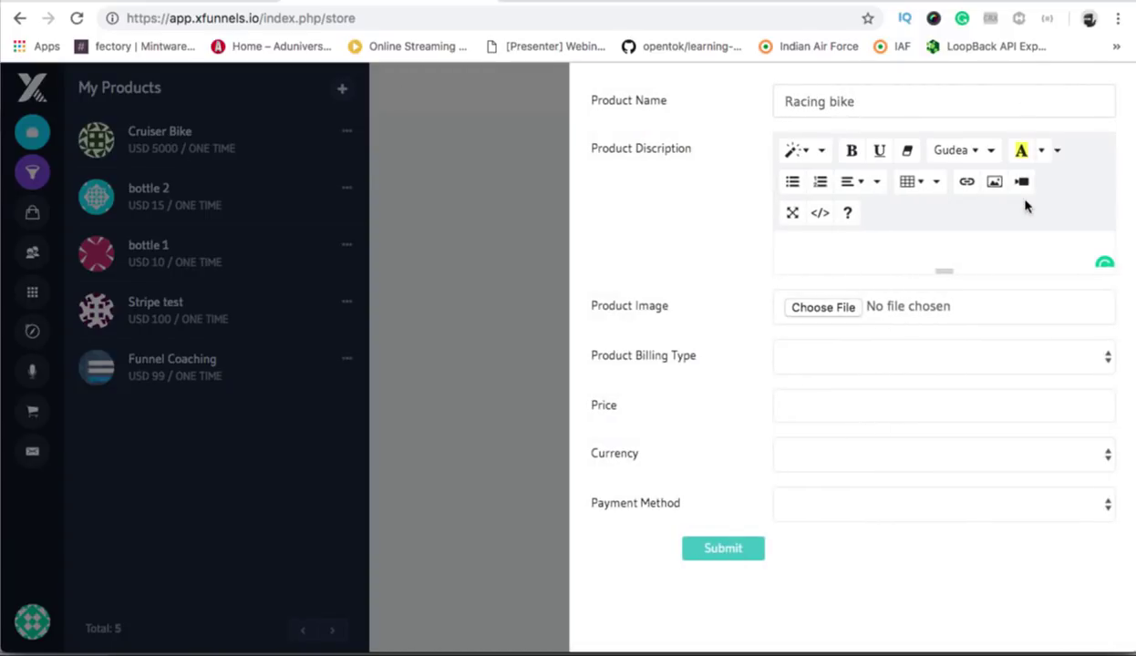
click(886, 250)
text(KTM company racer.)
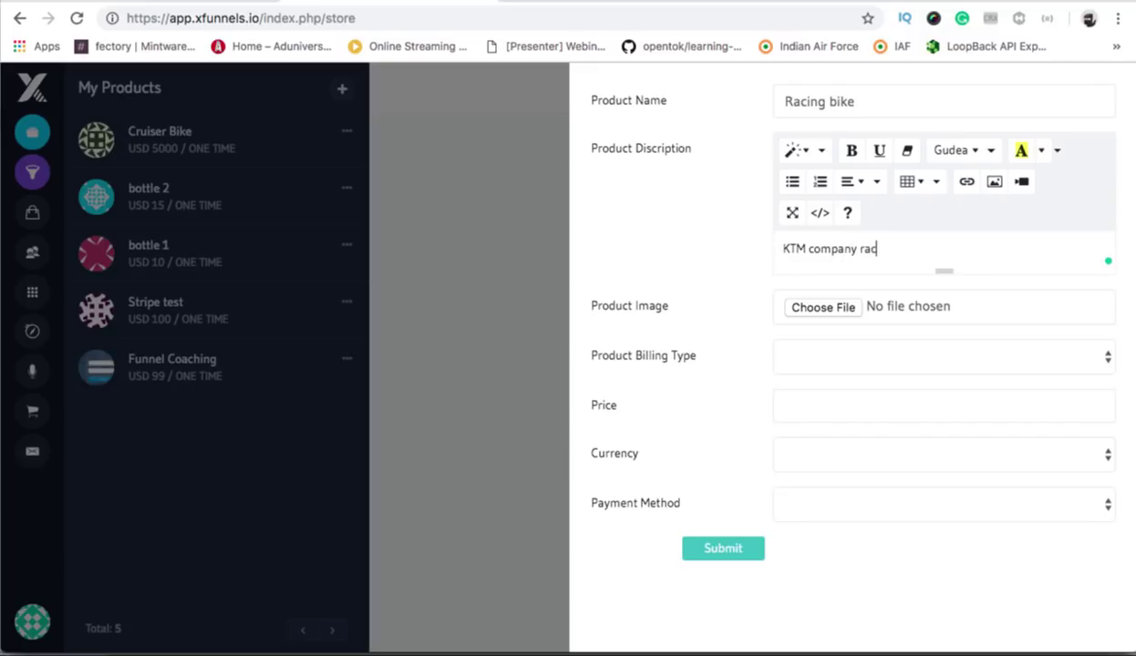
Set it to one-time, 4500 U.S. Dollar, with the first payment method, and save it.
click(855, 357)
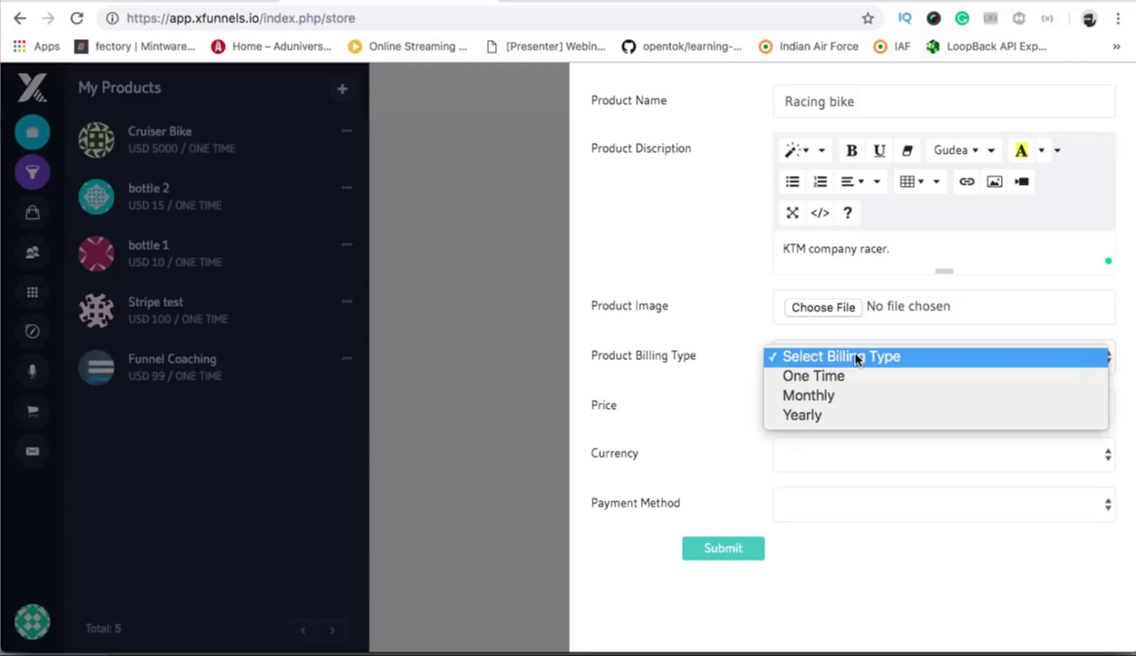
click(810, 376)
click(840, 405)
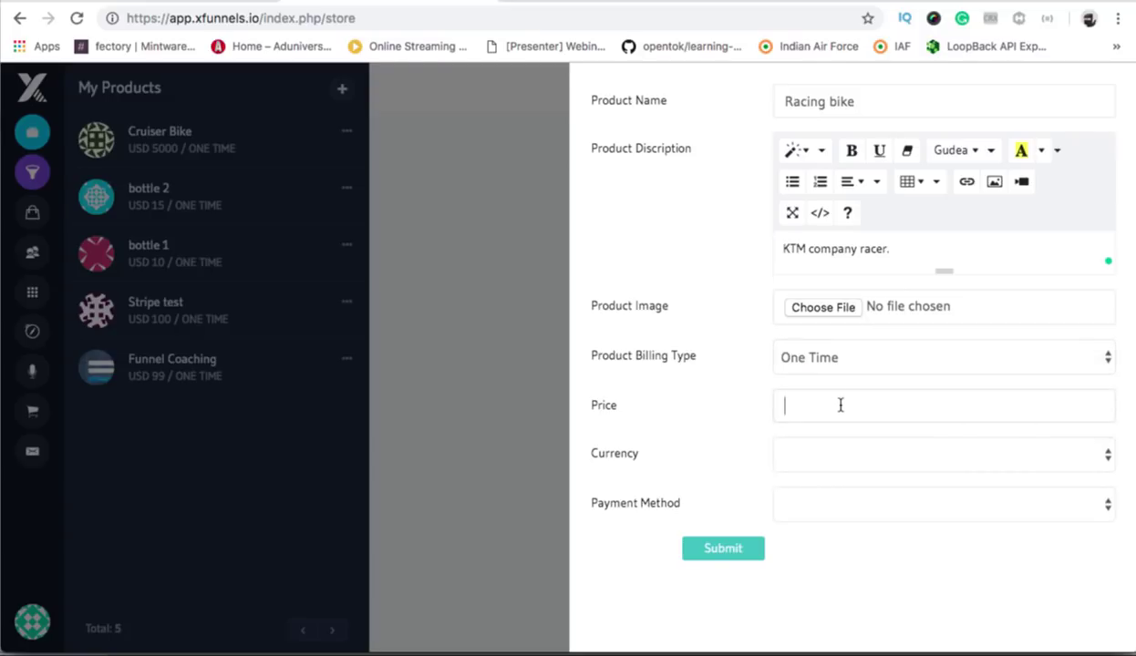
text(4500)
click(866, 458)
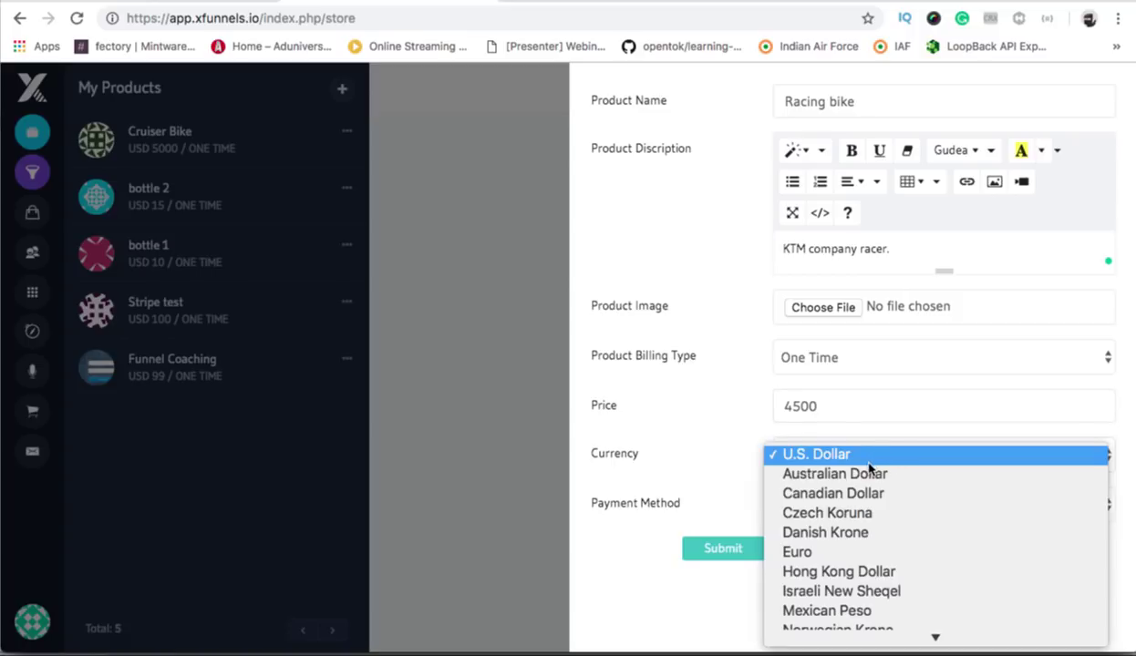
click(869, 460)
click(786, 503)
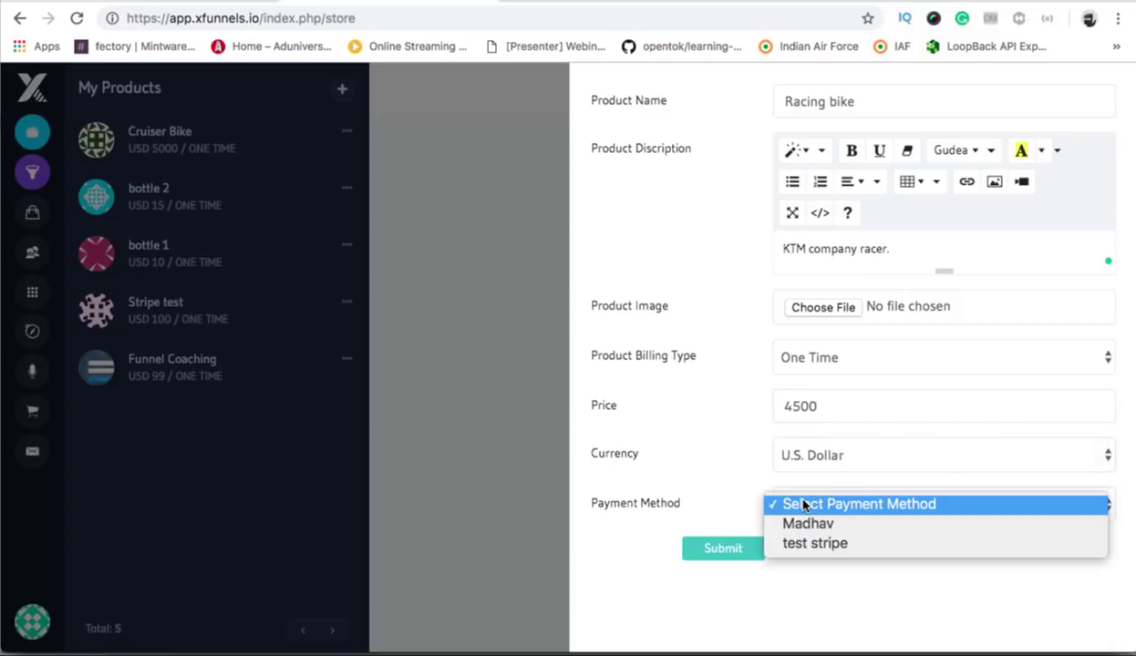
click(789, 525)
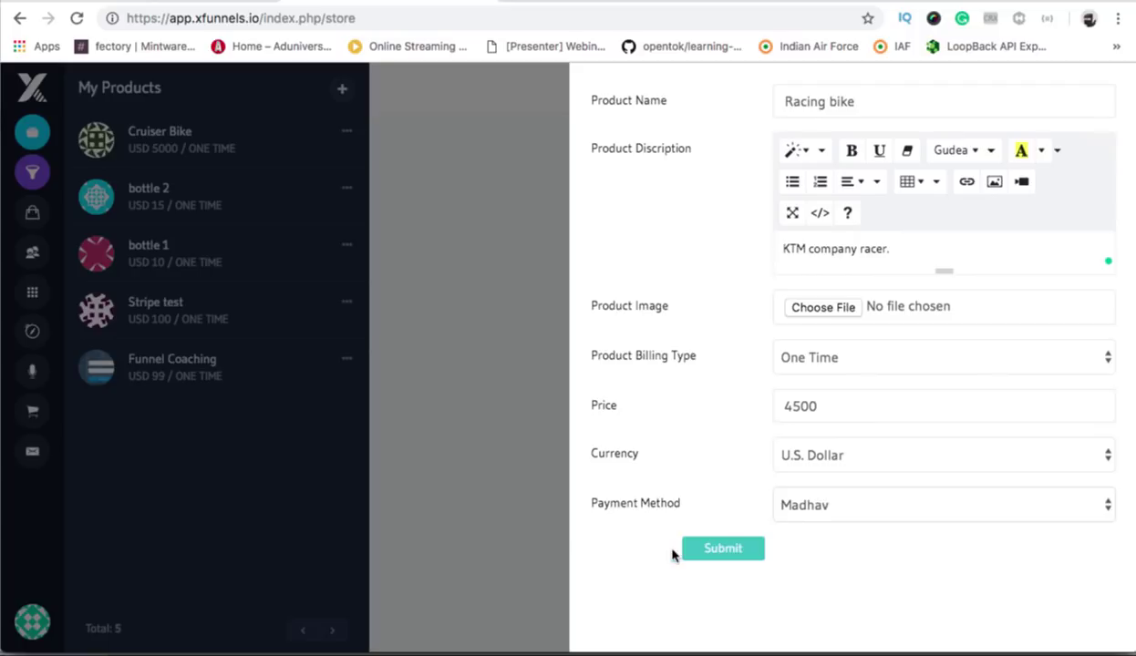
click(720, 550)
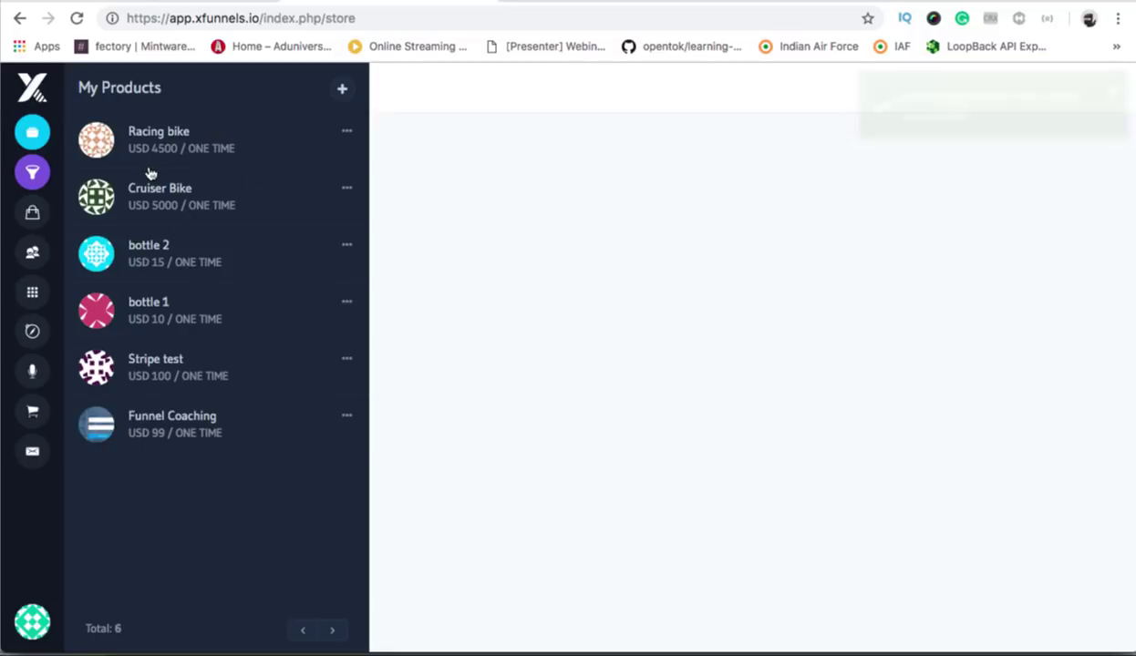
Start a new Sales Funnel from the Funnels page and advance to Funnel Details.
click(28, 185)
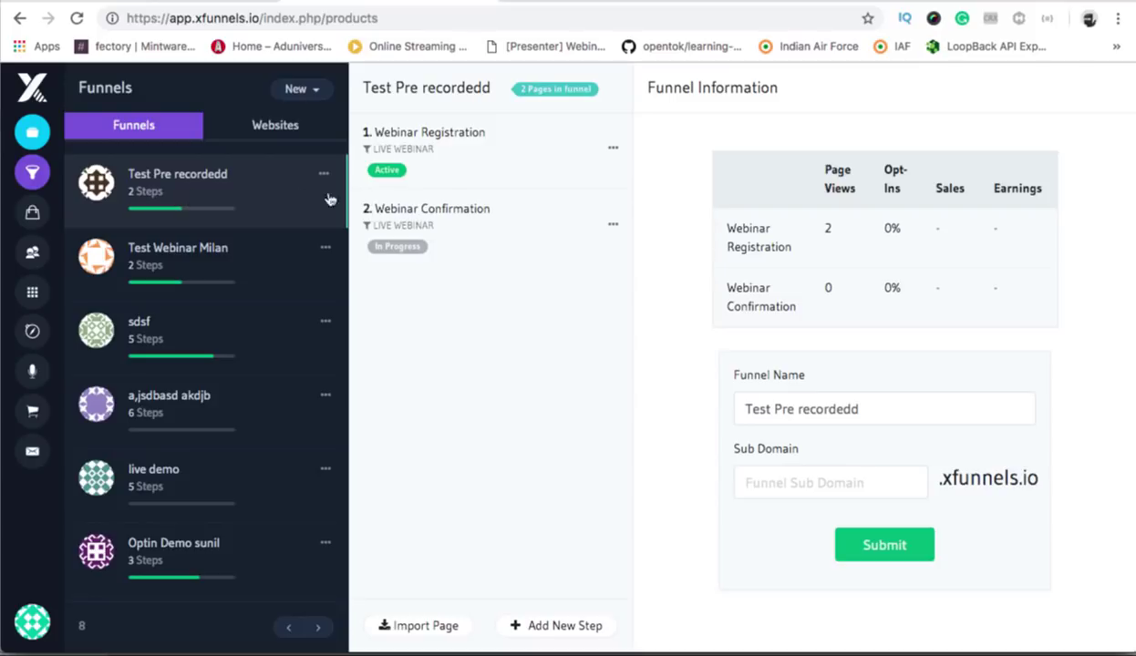
click(302, 91)
click(260, 133)
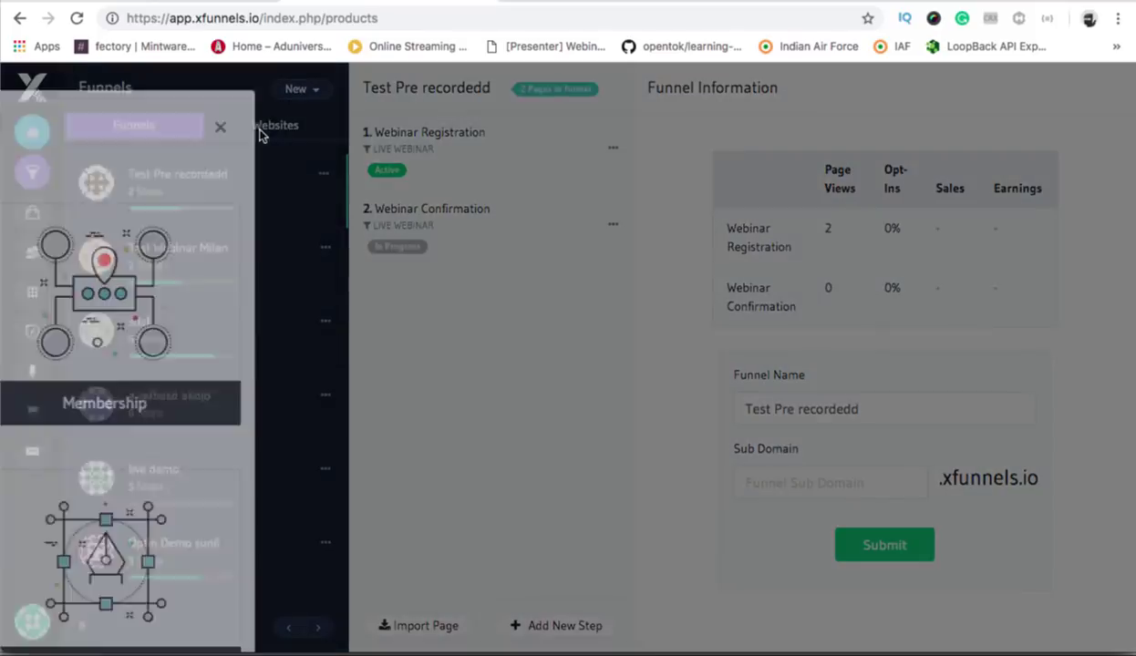
scroll(287, 370, down, 3)
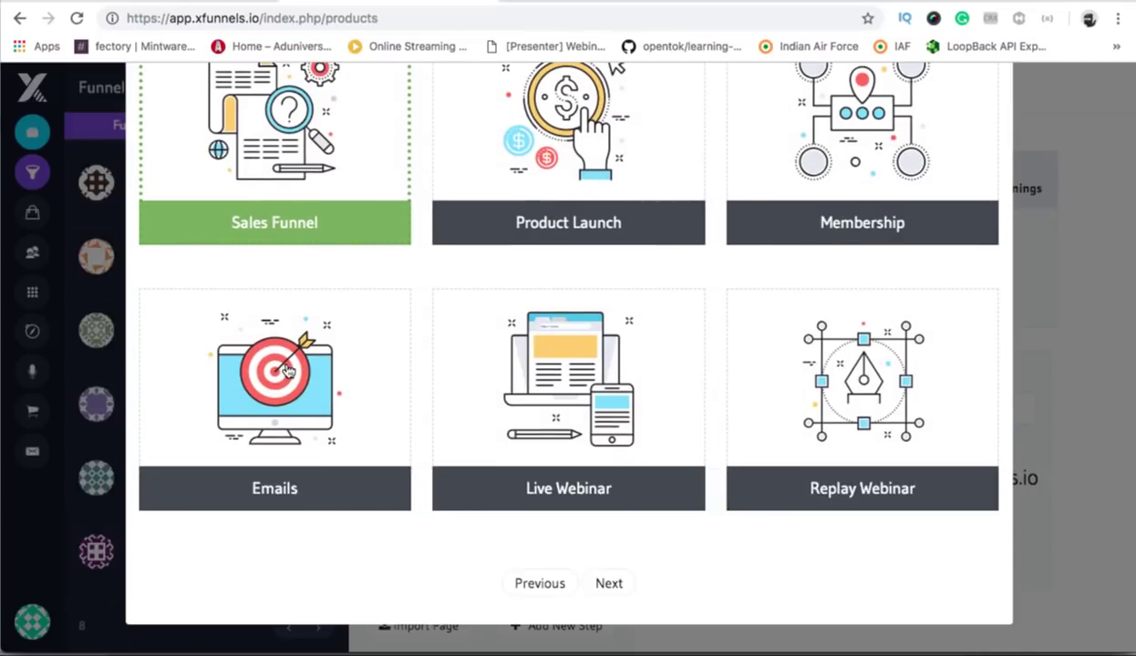
click(609, 584)
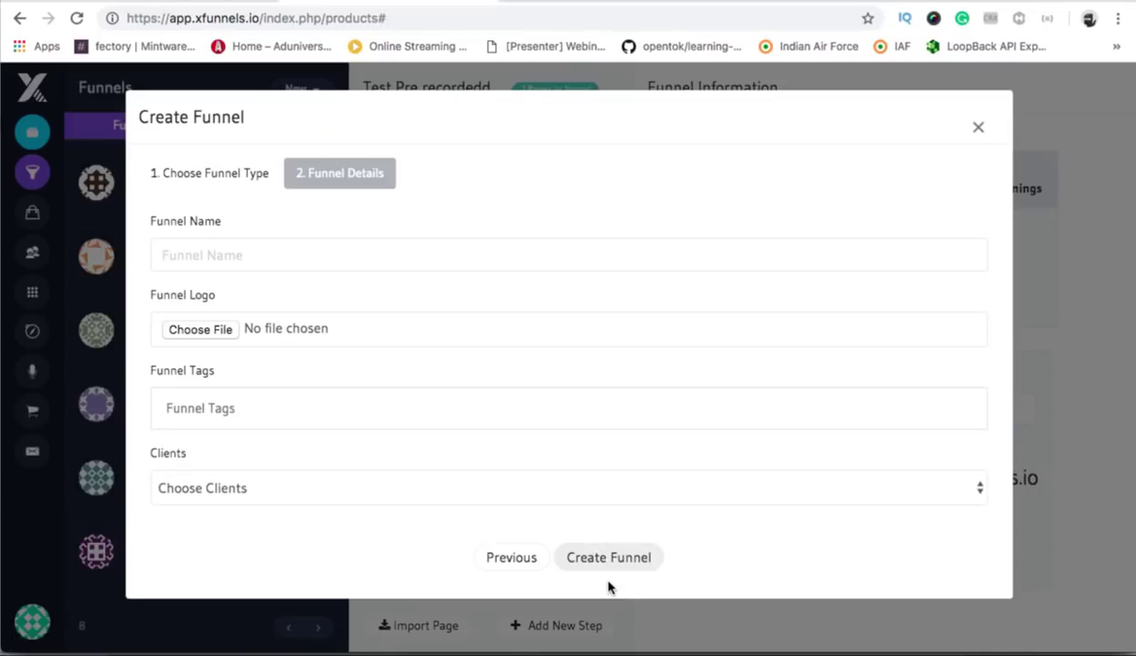
Create a funnel named Demo of Checkout.
click(211, 255)
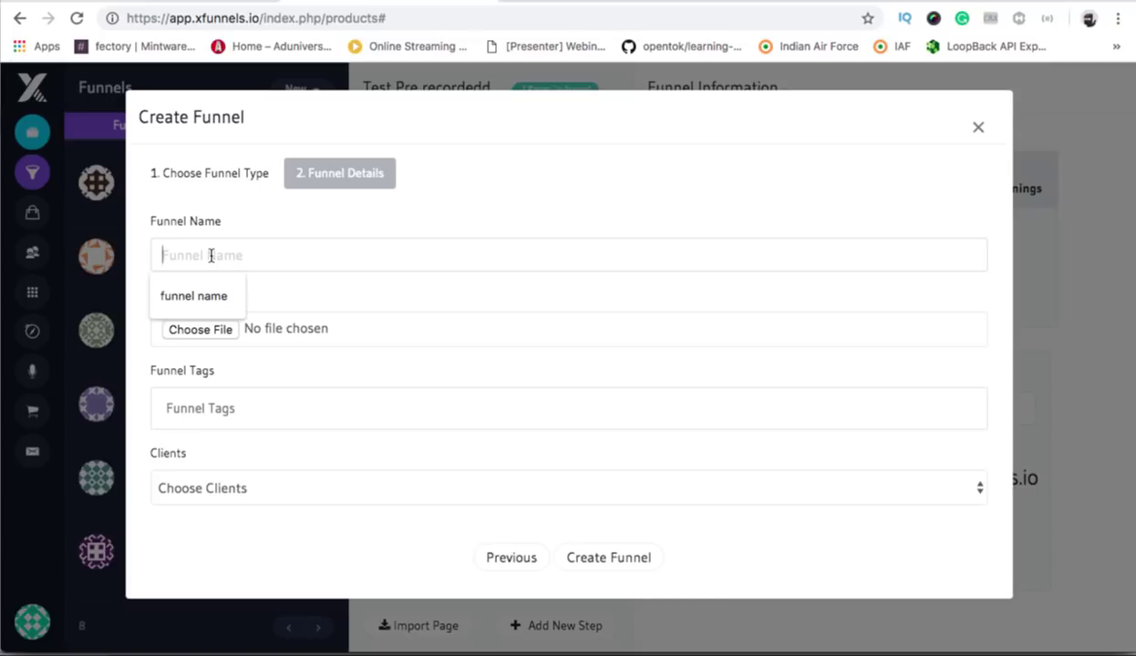
text(Demo of Checkout)
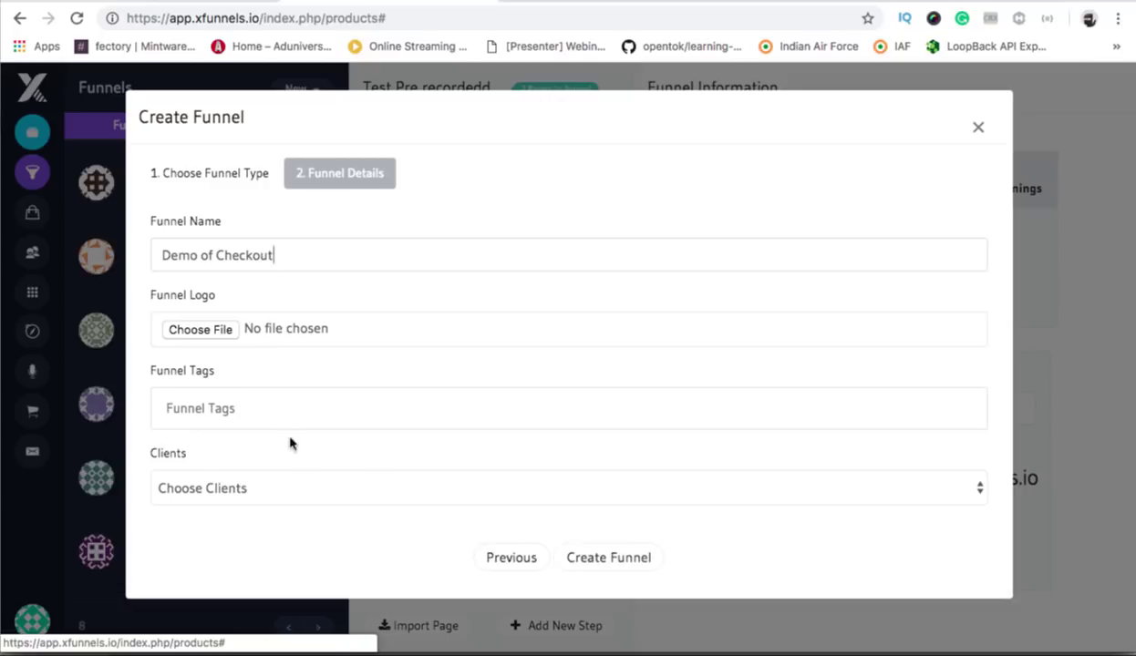
click(588, 563)
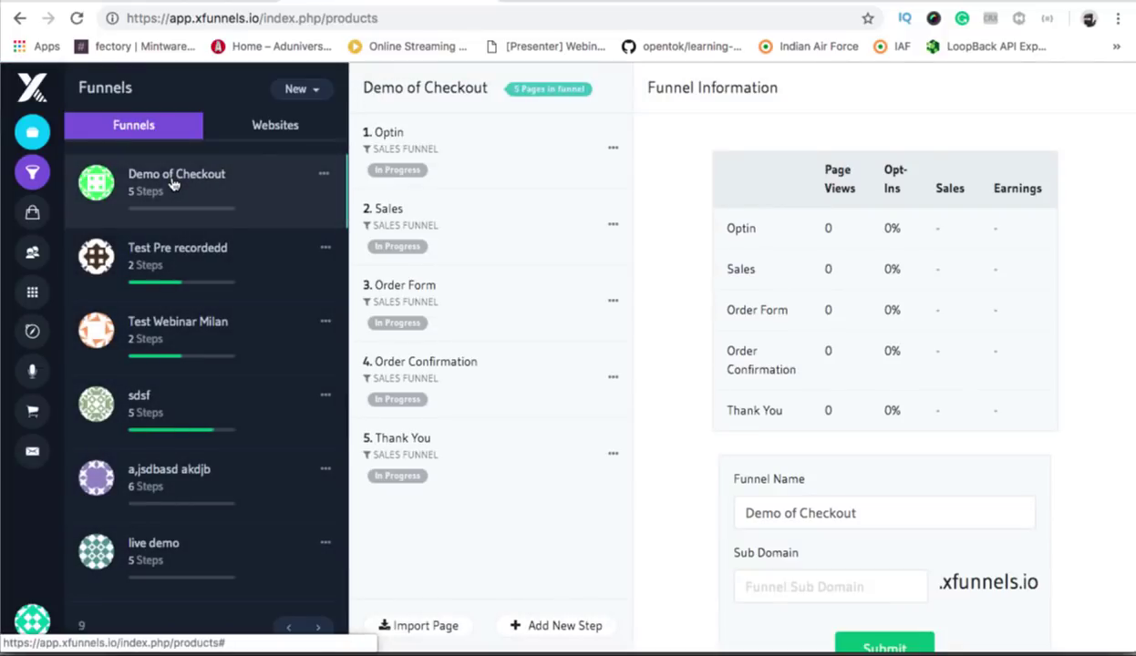
Open the funnel's Optin step and bring up the template choices for Variant A.
click(173, 185)
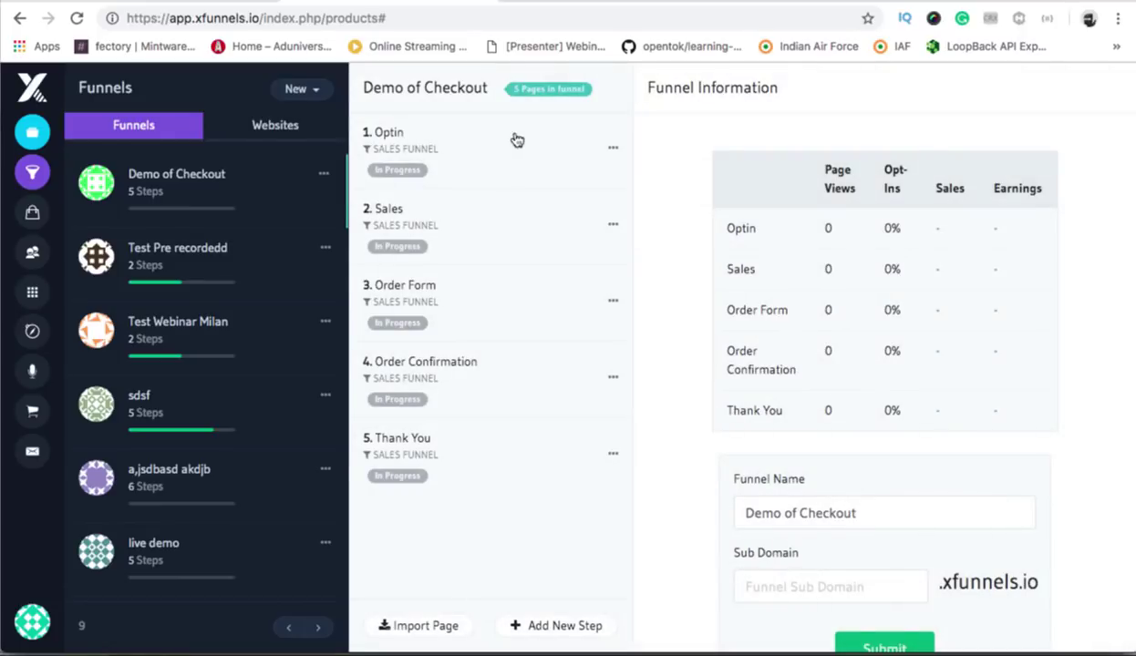
click(533, 169)
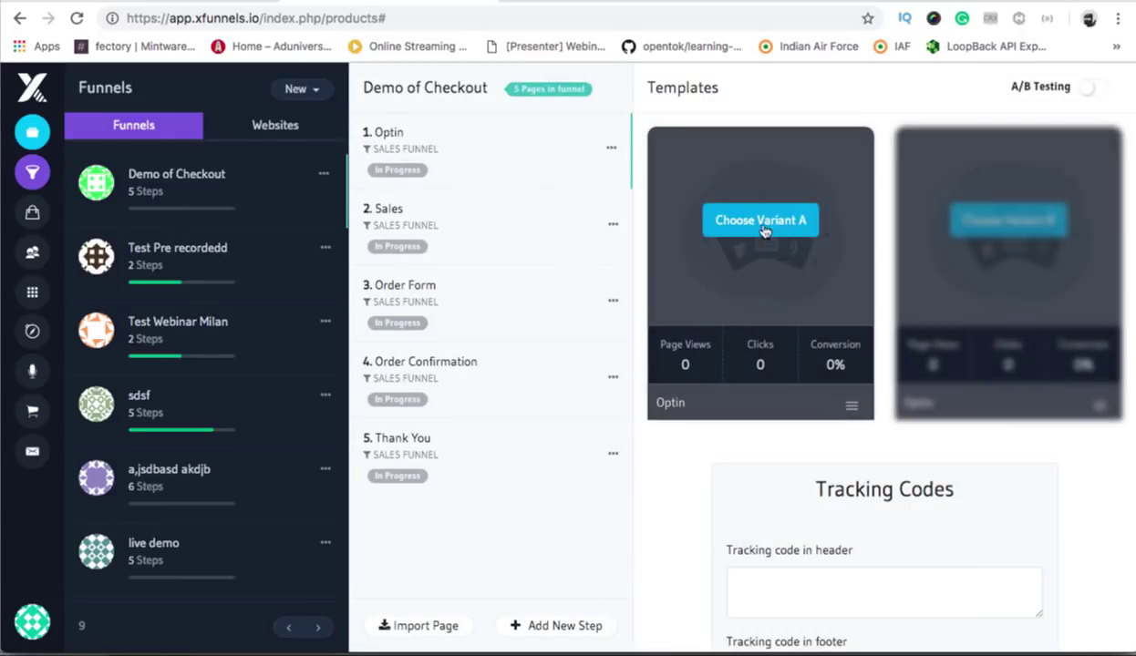
click(762, 224)
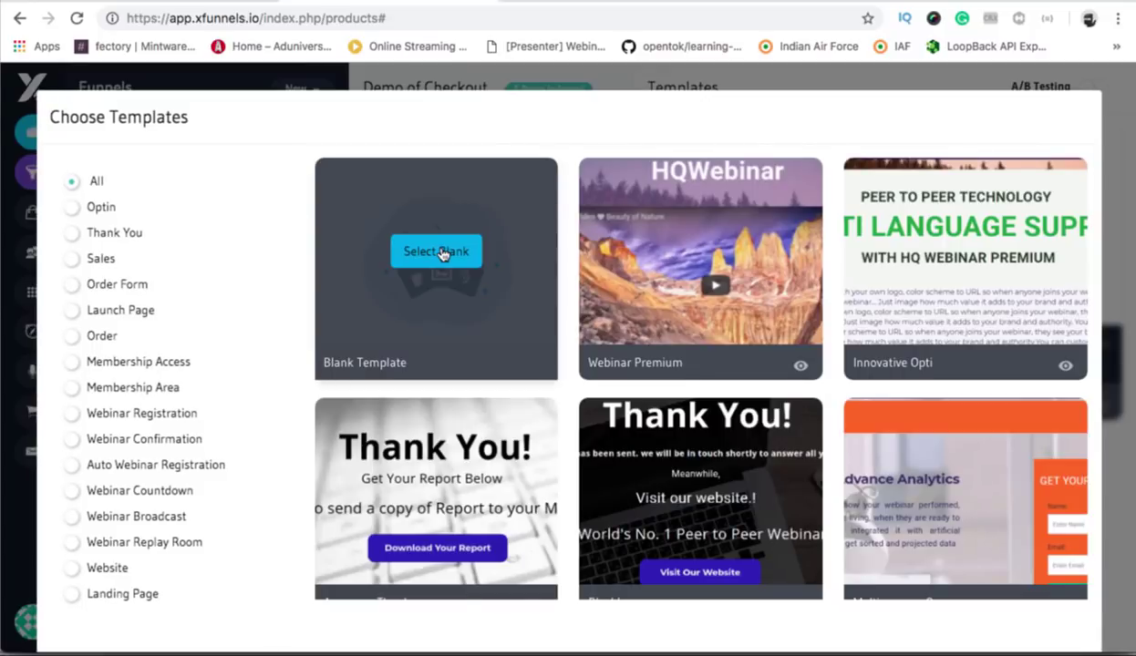
Apply the blank template to the Optin page and open it in the page builder.
click(439, 252)
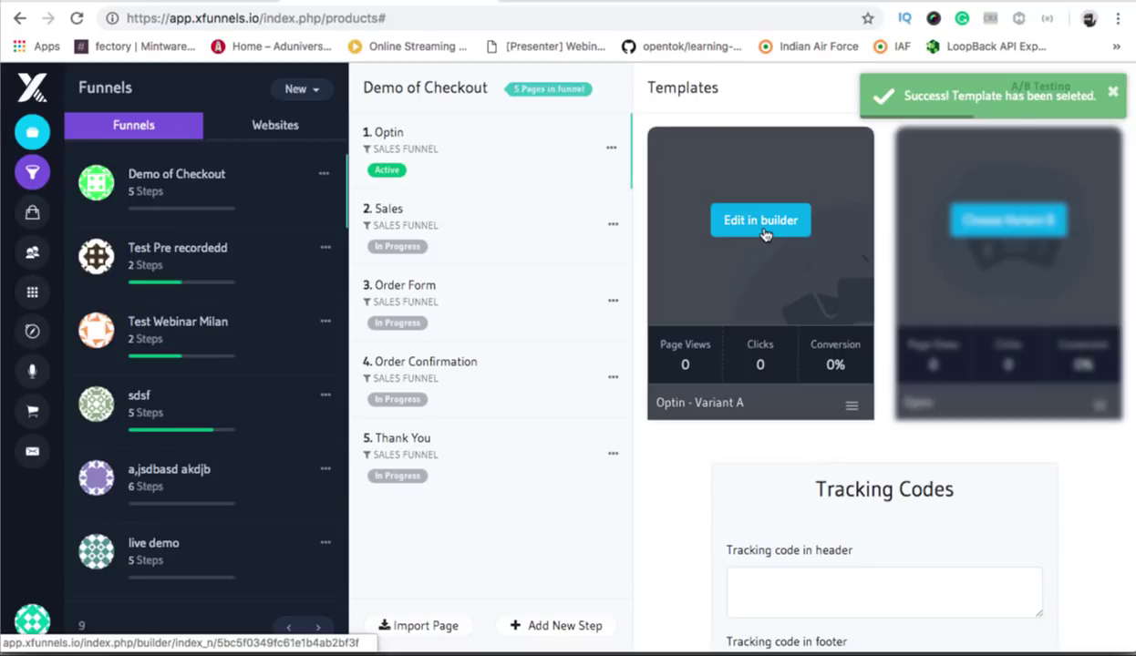
click(764, 234)
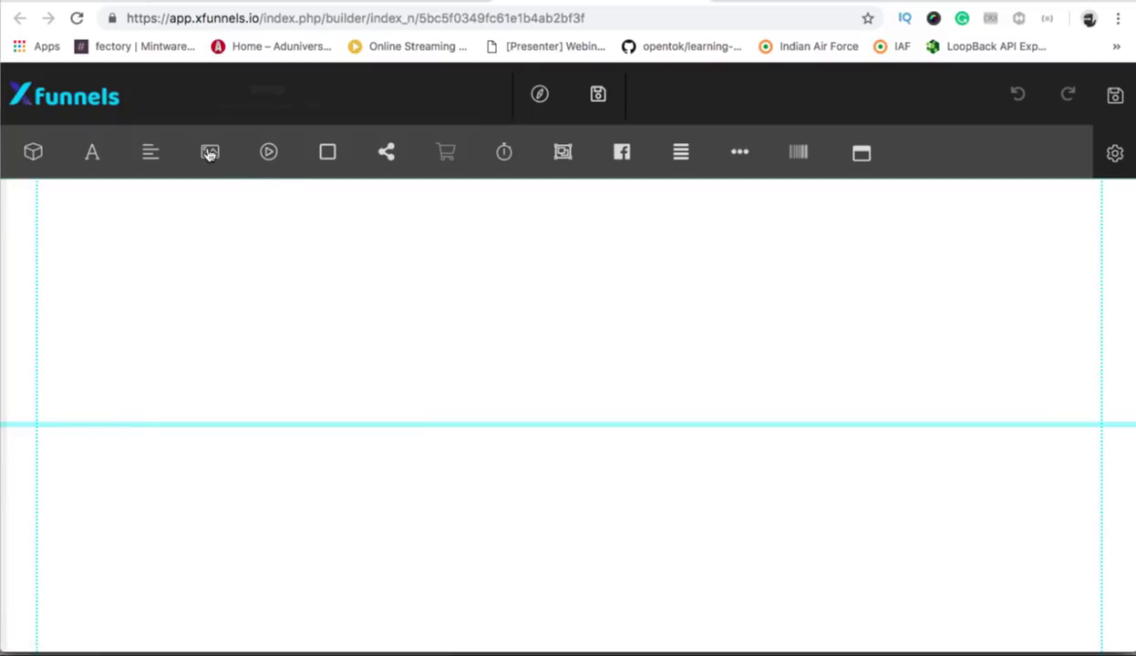
Import the orange cruiser motorcycle photo and move it to the left of the page.
click(209, 153)
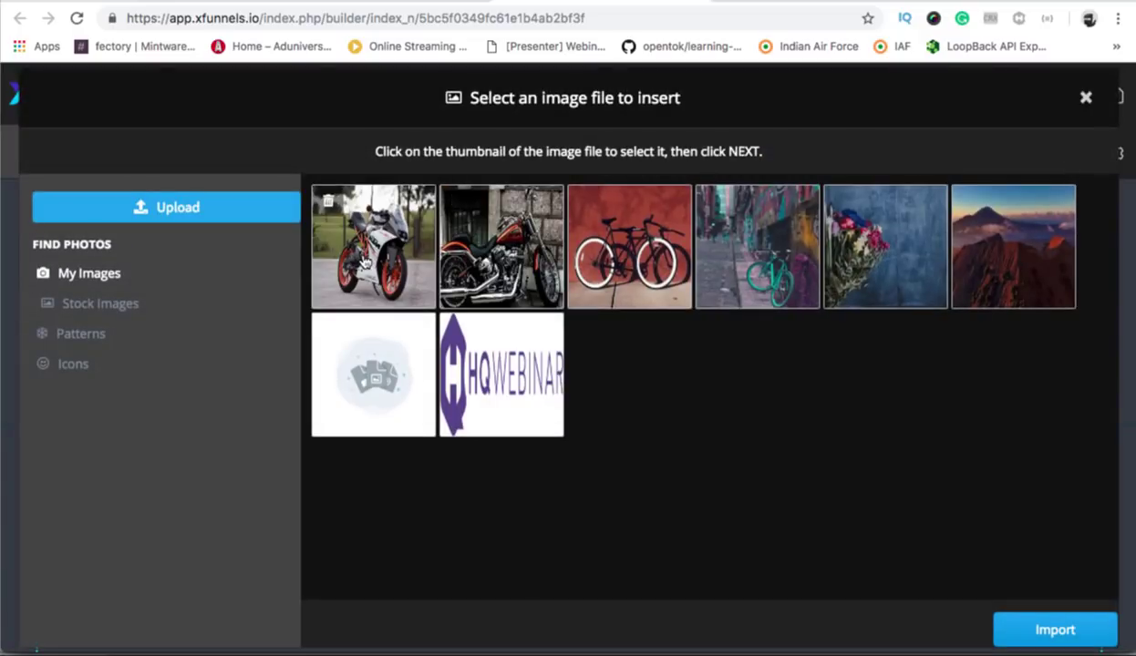
click(487, 264)
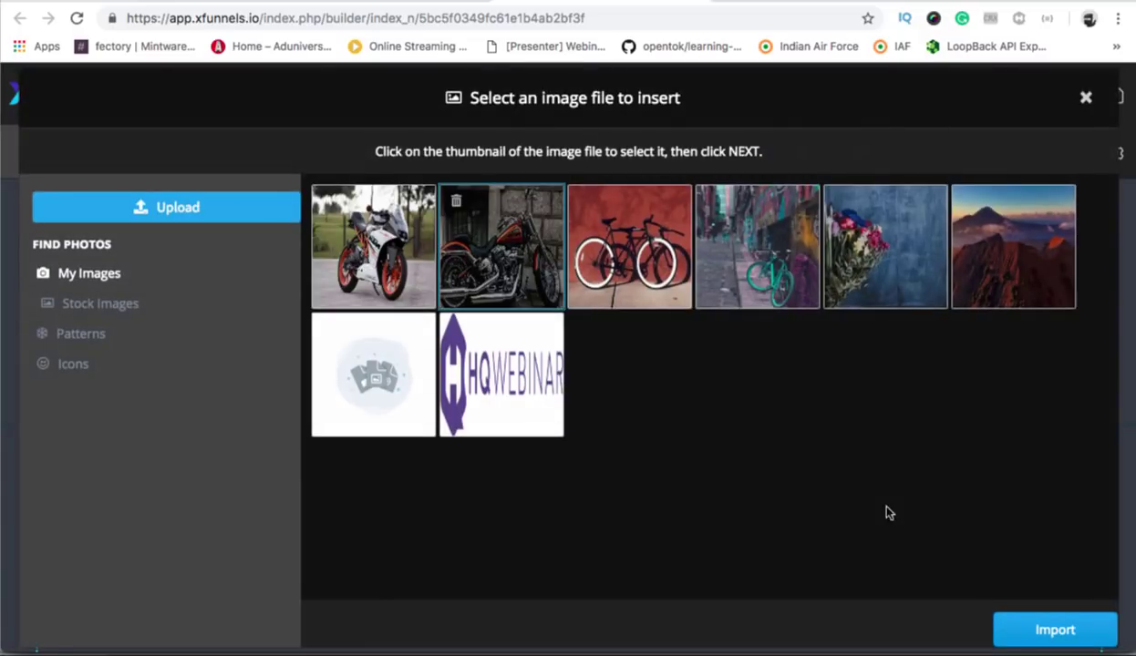
click(1063, 626)
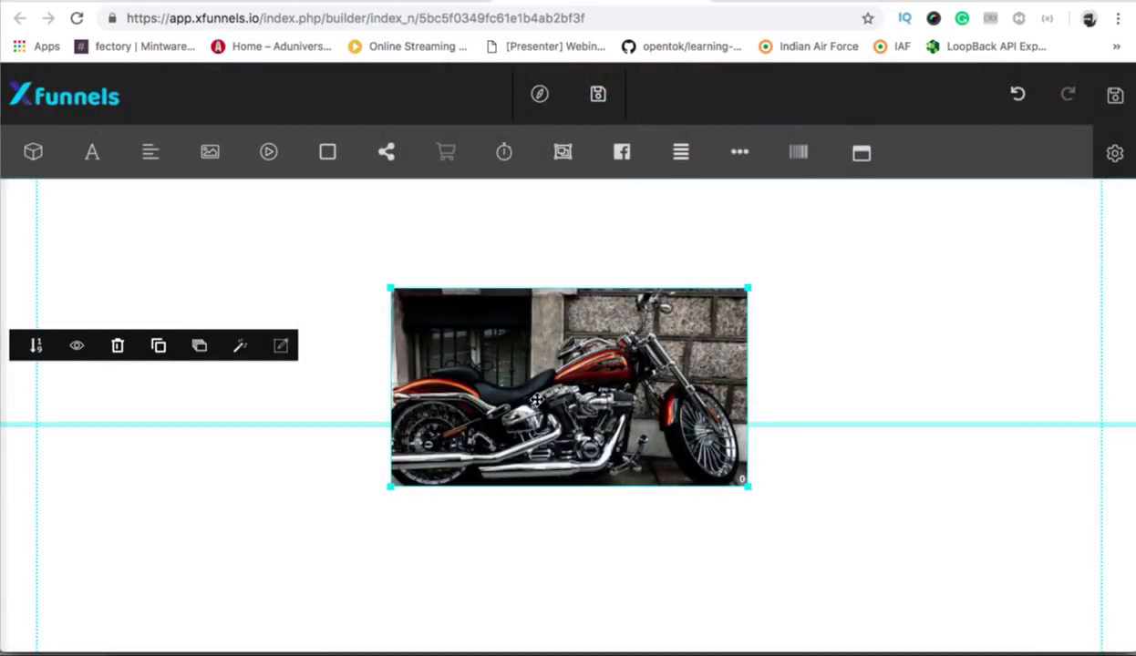
drag(532, 397, 301, 365)
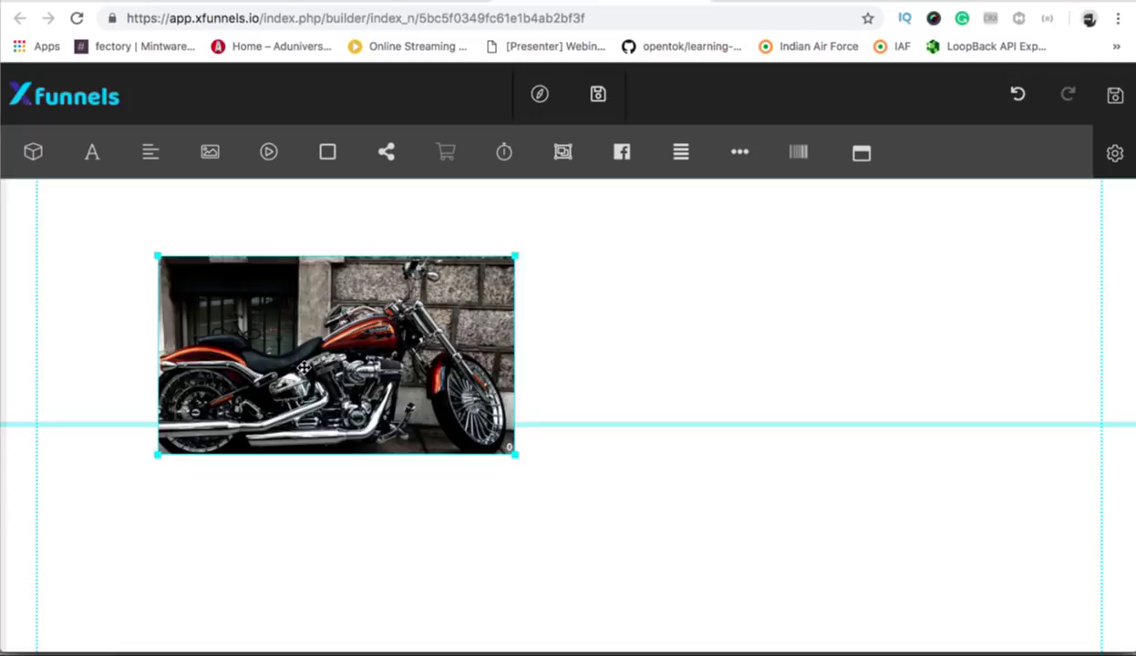
Import the KTM photo, place it right of the cruiser, and shrink it slightly.
click(210, 157)
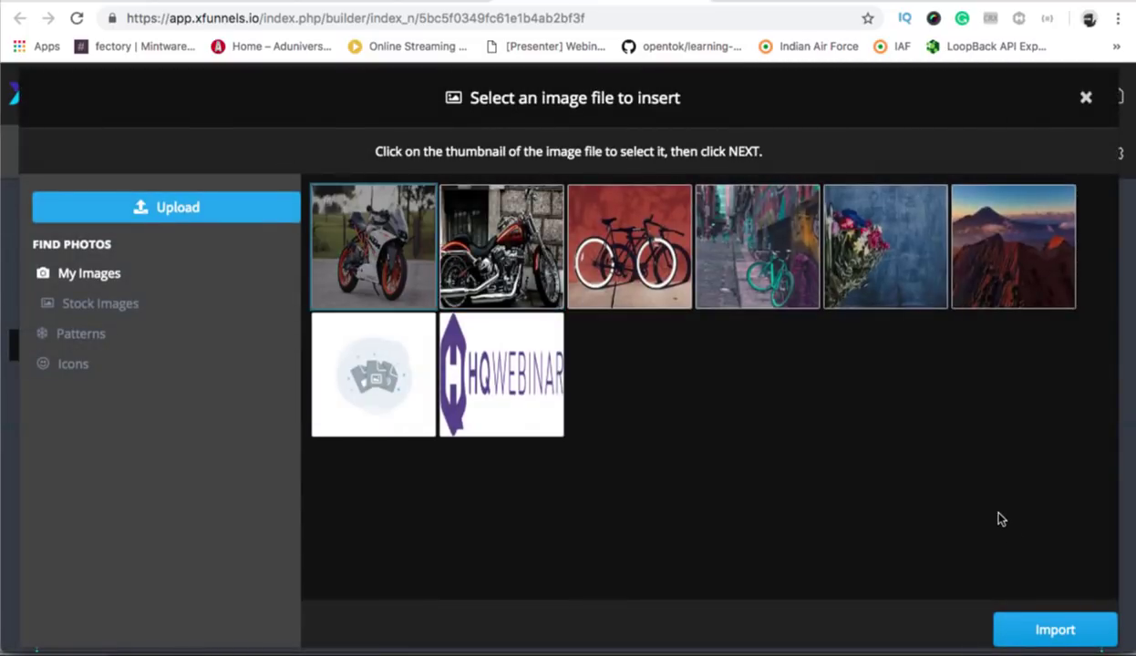
click(1034, 631)
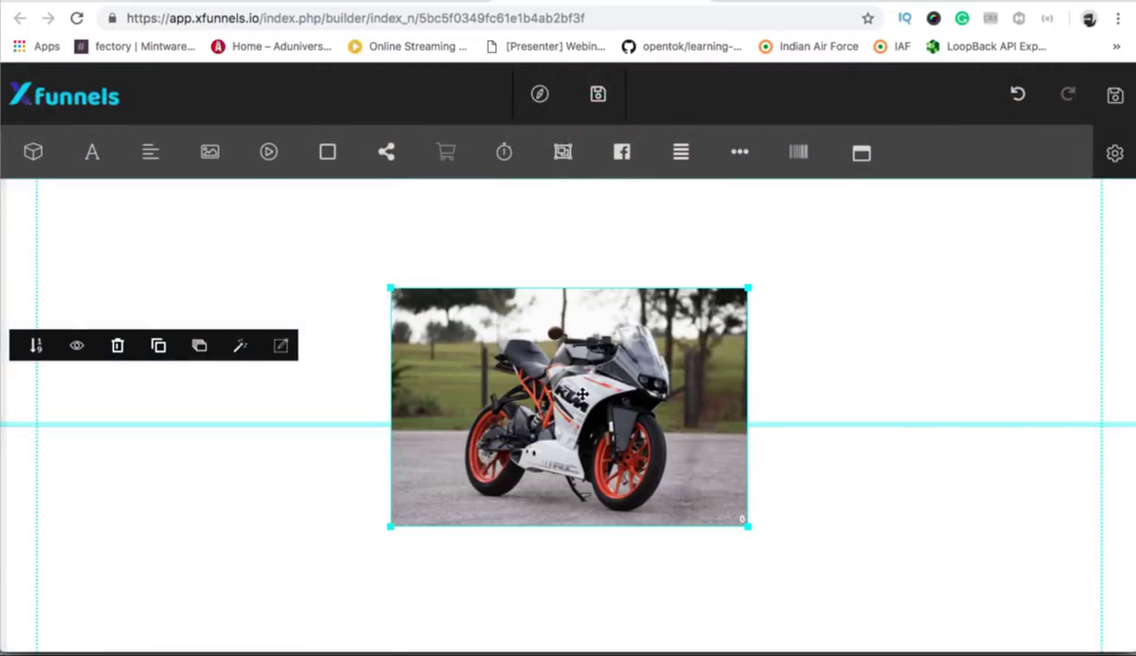
drag(547, 392, 831, 374)
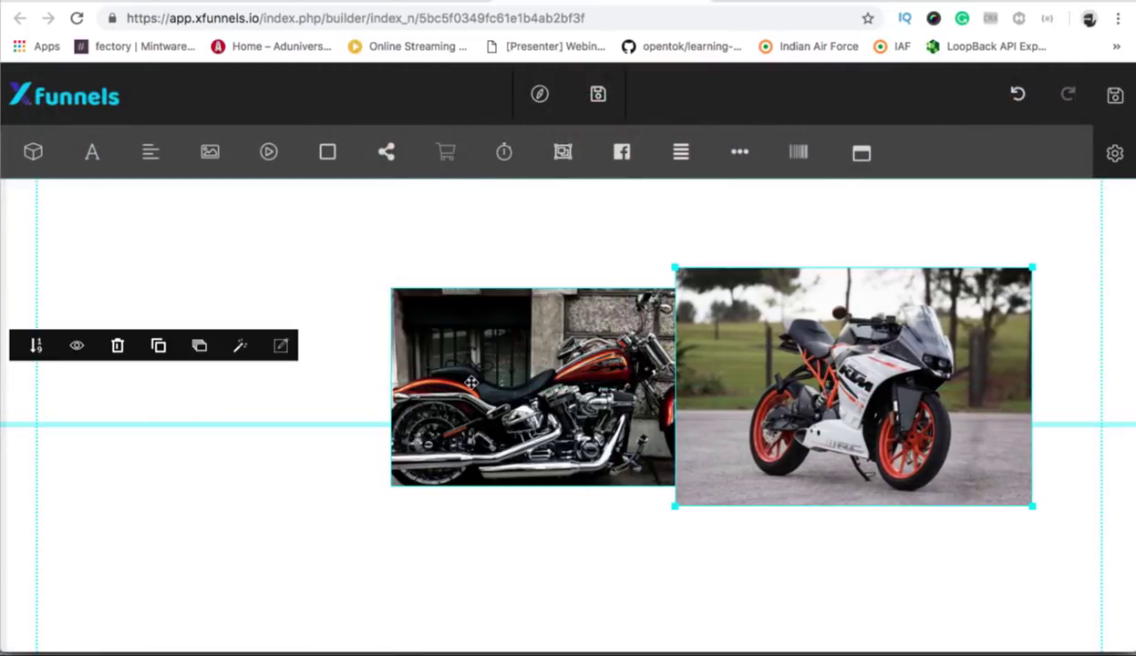
drag(472, 381, 245, 357)
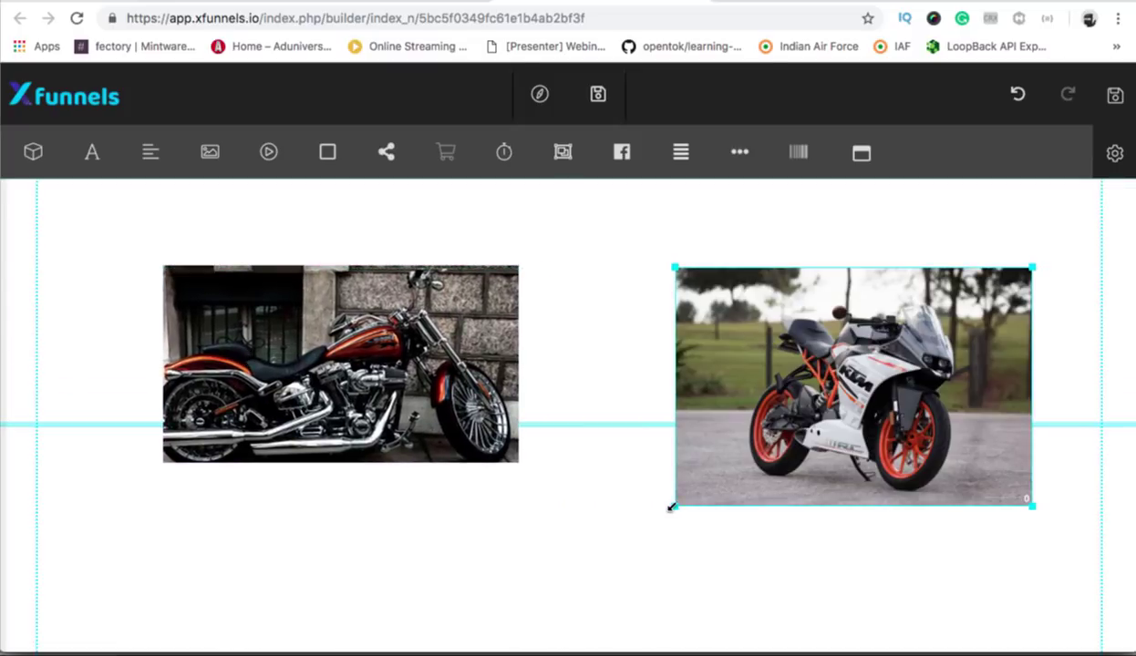
drag(671, 508, 706, 480)
drag(829, 404, 774, 411)
Add a 'Your headline' heading and drag it below the cruiser photo.
scroll(294, 523, down, 1)
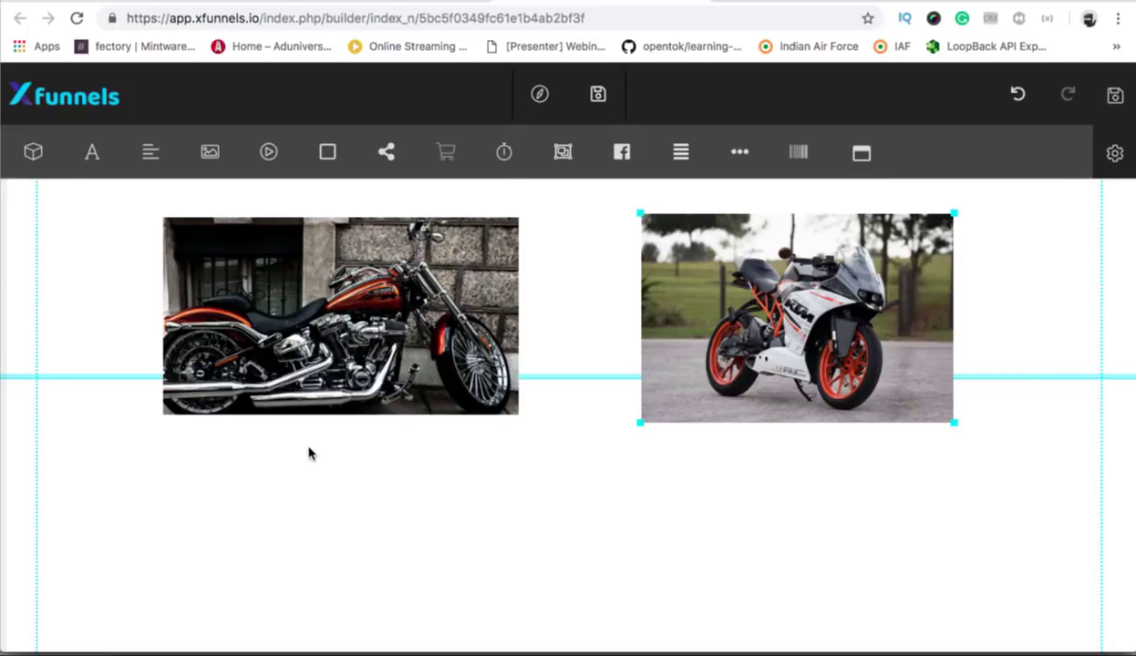
click(109, 160)
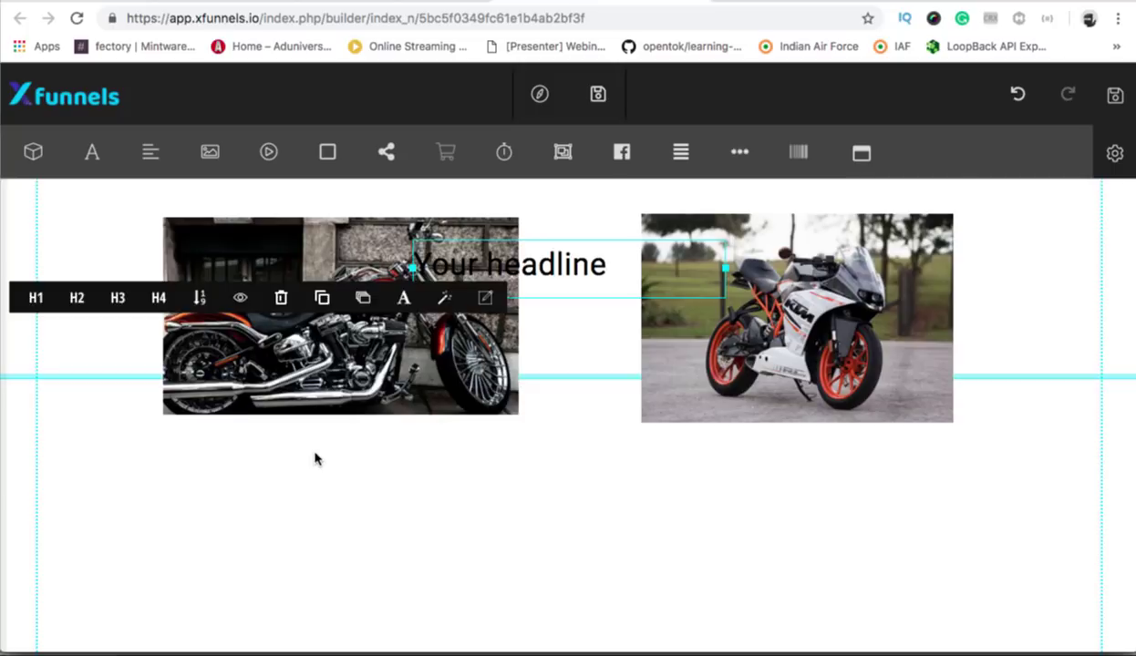
click(314, 458)
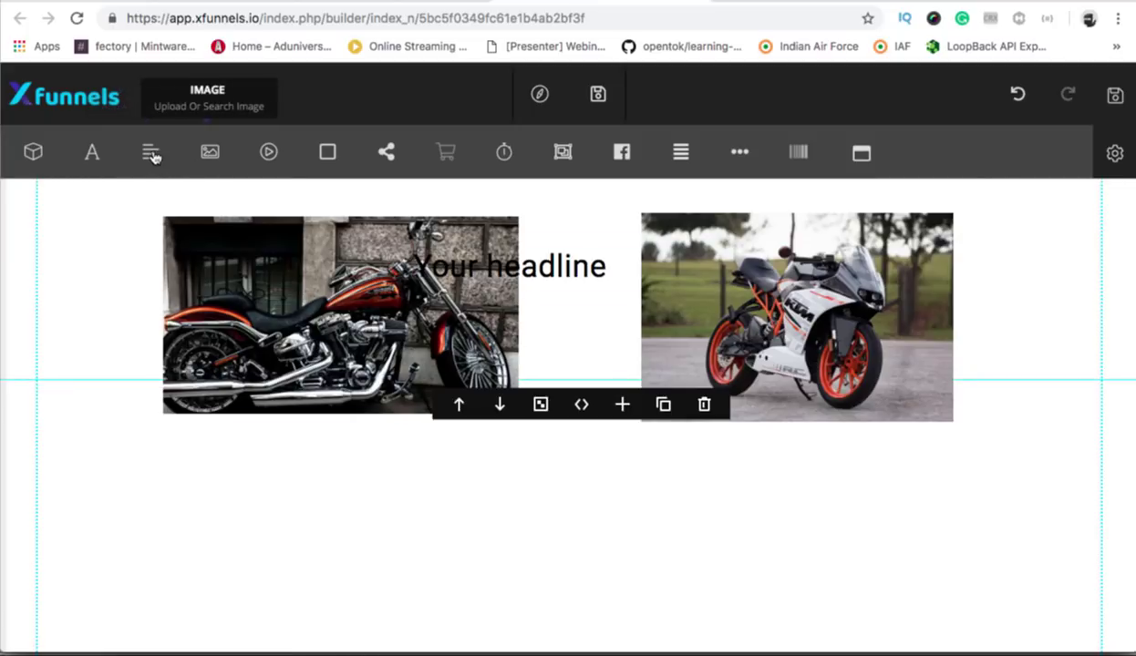
click(101, 160)
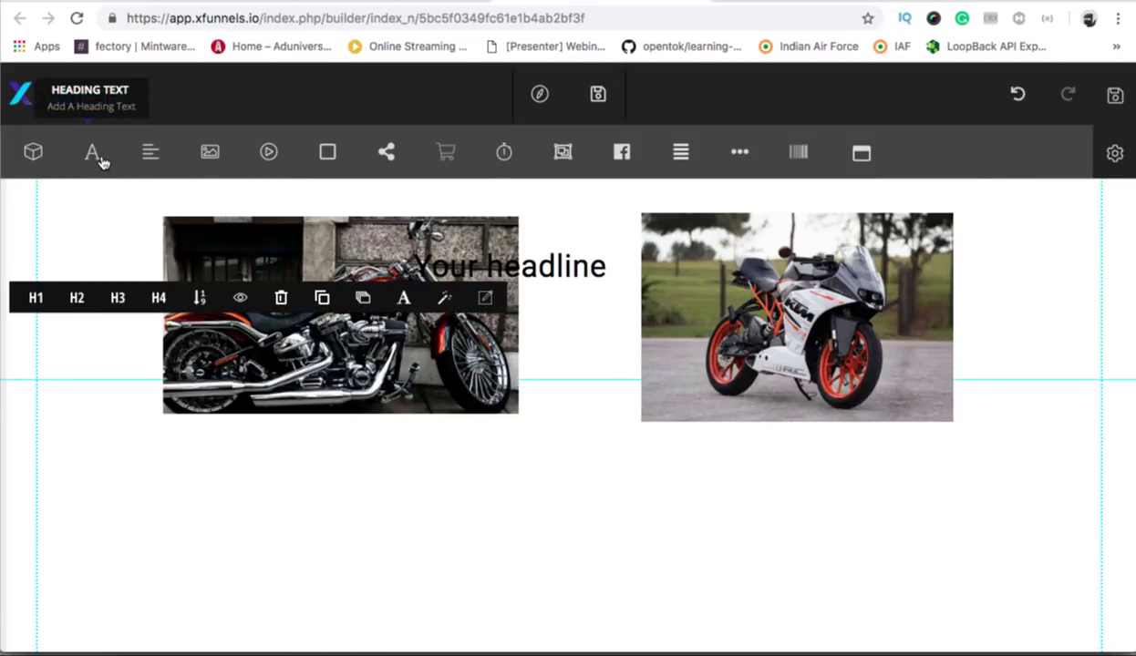
click(71, 278)
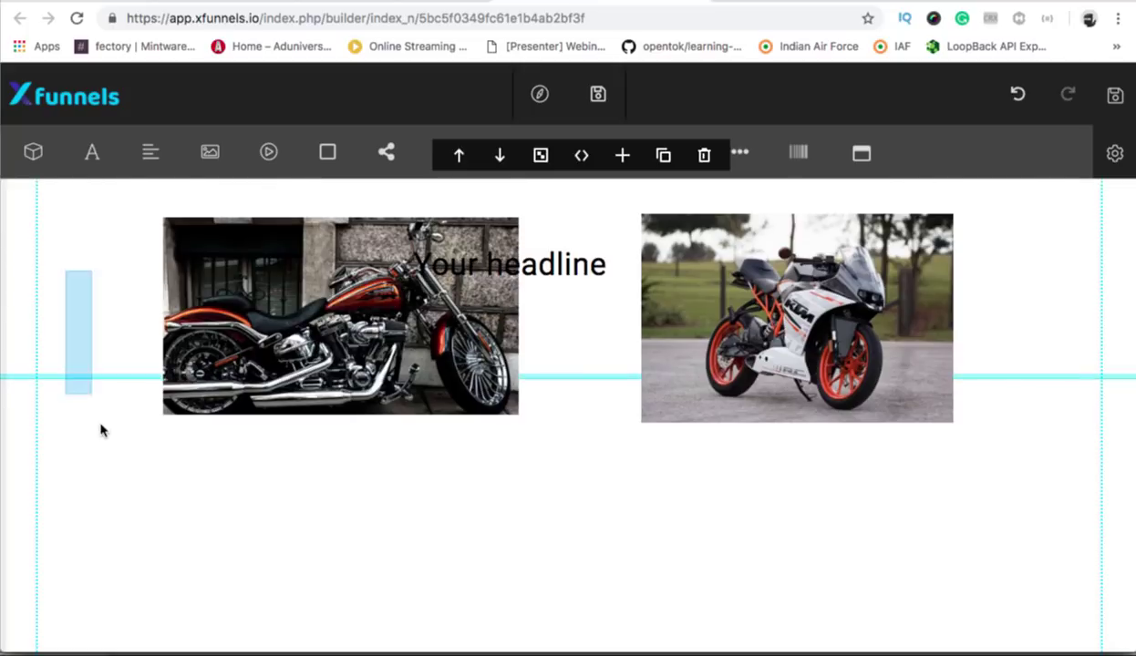
drag(544, 274, 330, 481)
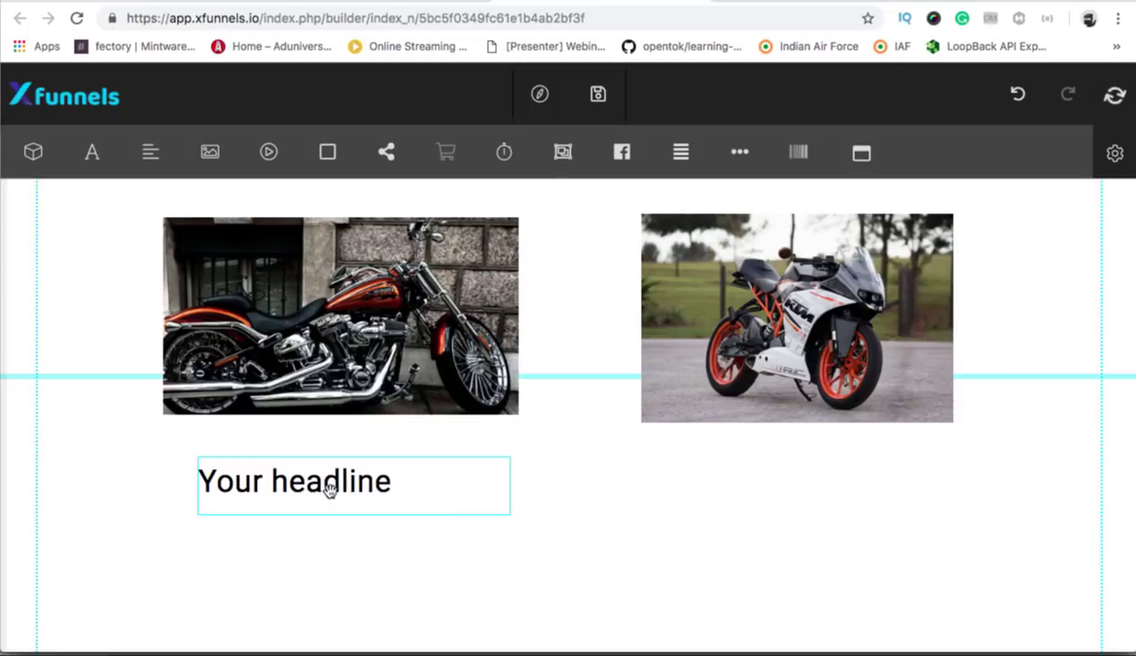
Duplicate the headline and move the copy beneath the KTM photo.
click(390, 480)
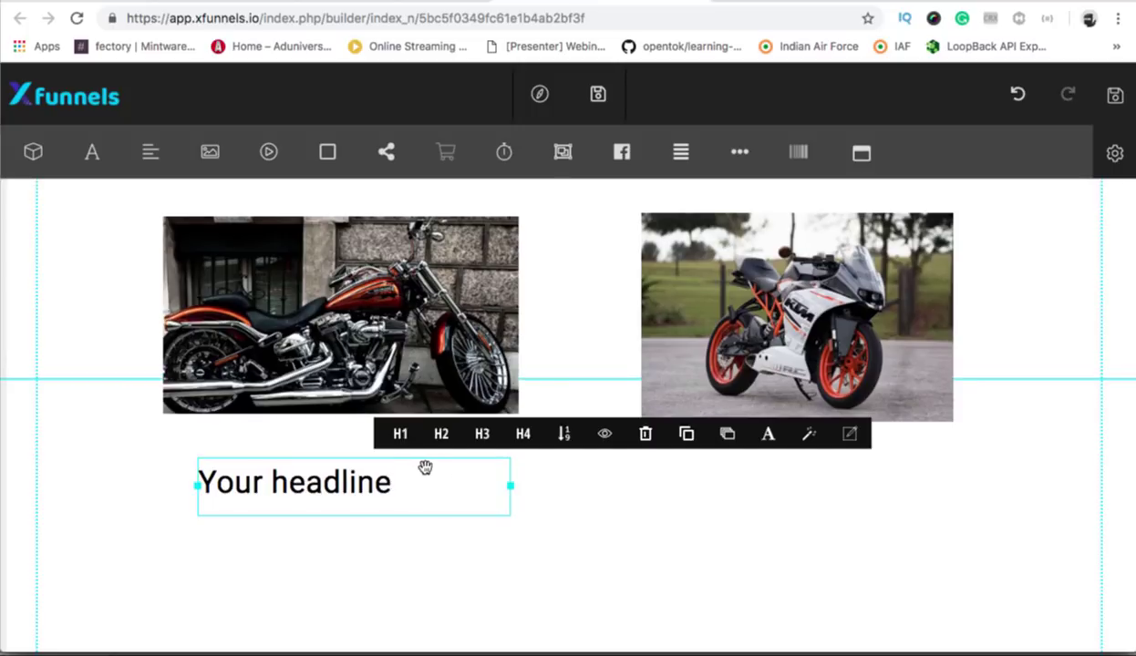
click(687, 435)
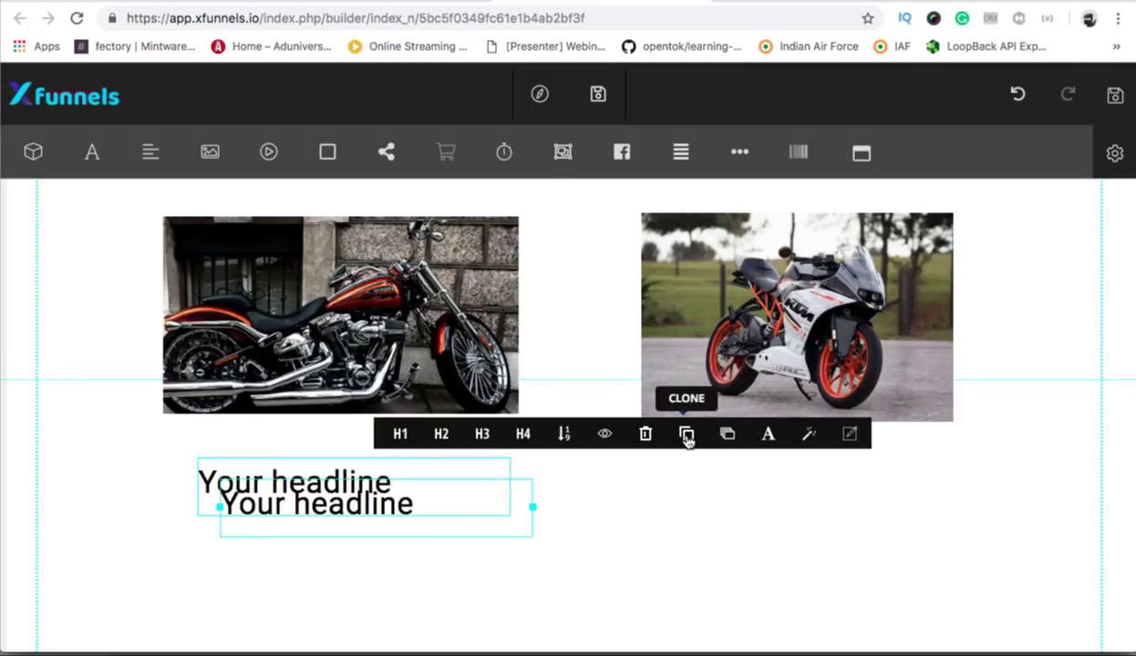
mouse_move(566, 493)
mouse_down()
mouse_move(760, 481)
mouse_move(768, 494)
mouse_up()
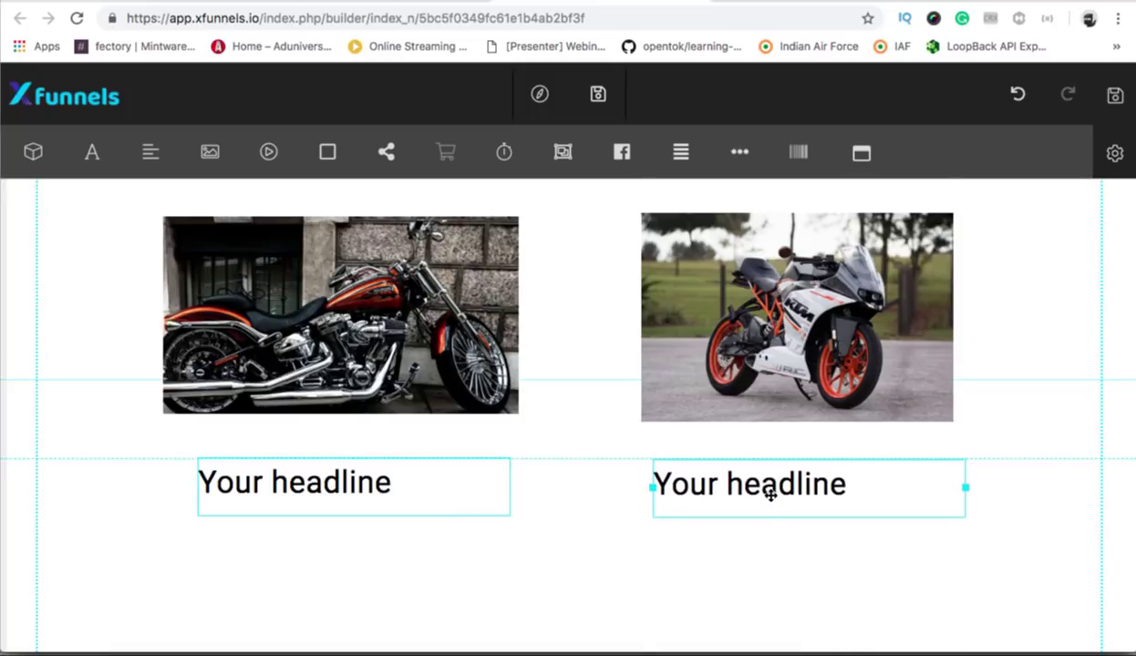
Change the left heading to 'Harley Davidson' and the right heading to 'KTM'.
click(305, 492)
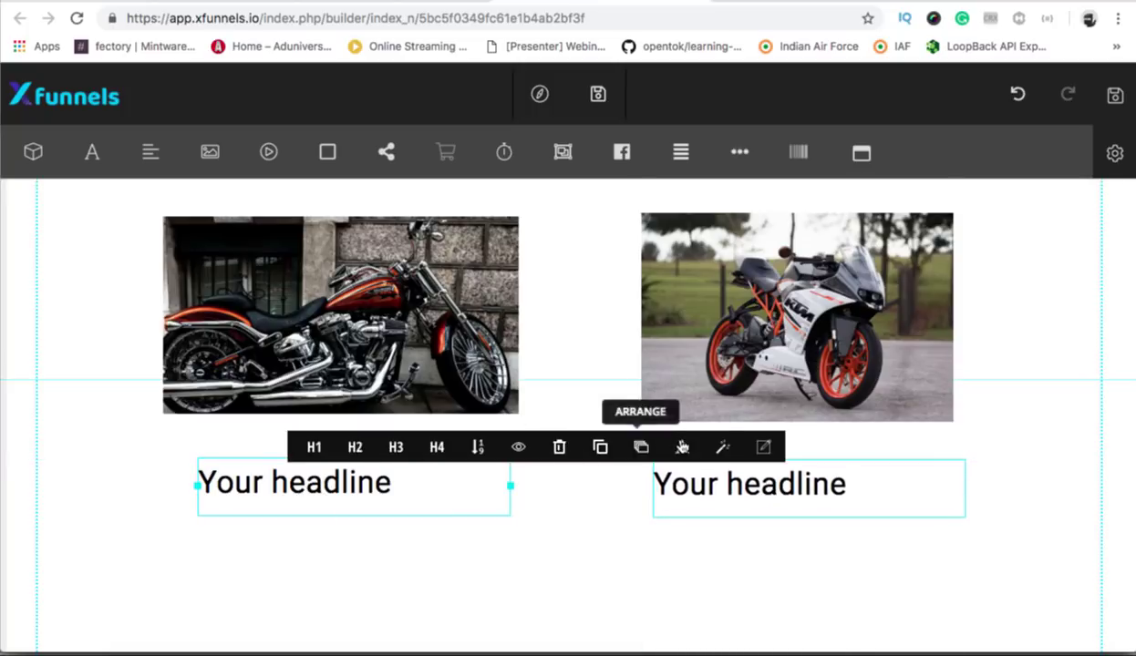
click(239, 483)
click(235, 483)
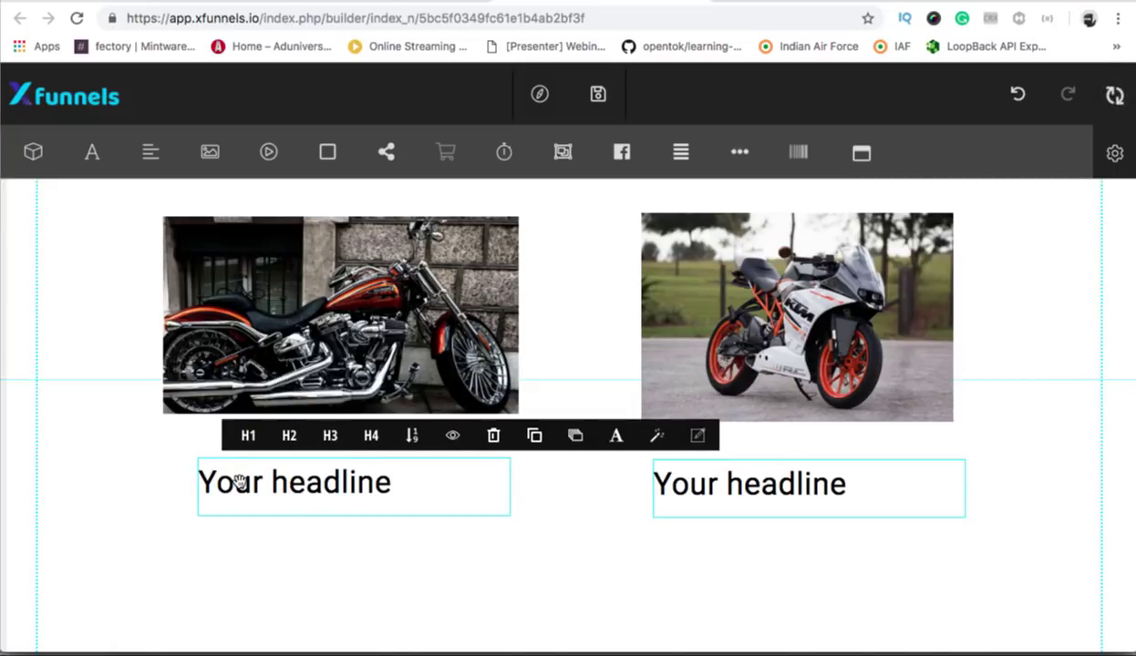
triple_click(361, 481)
key(BackSpace)
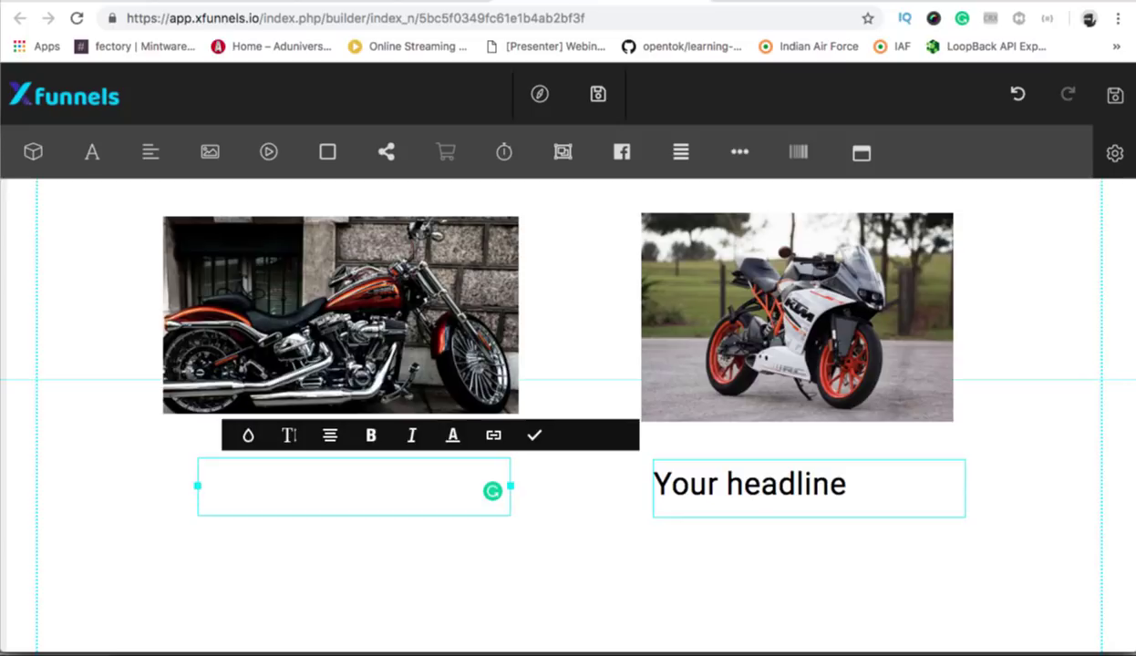
text(Harley)
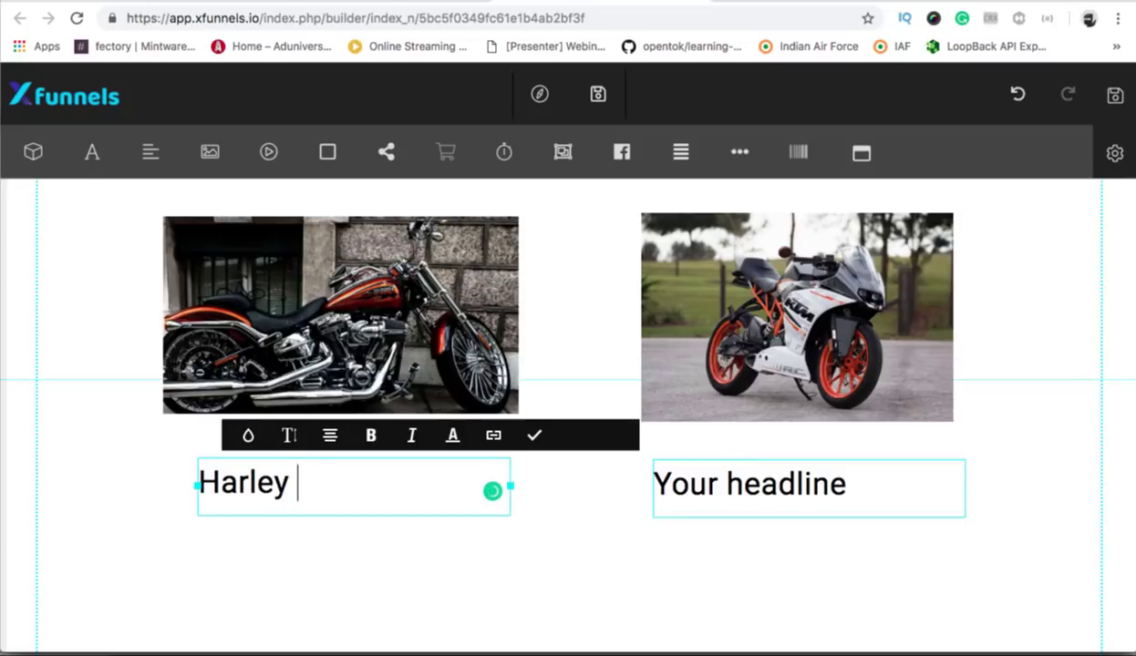
text( Davidson)
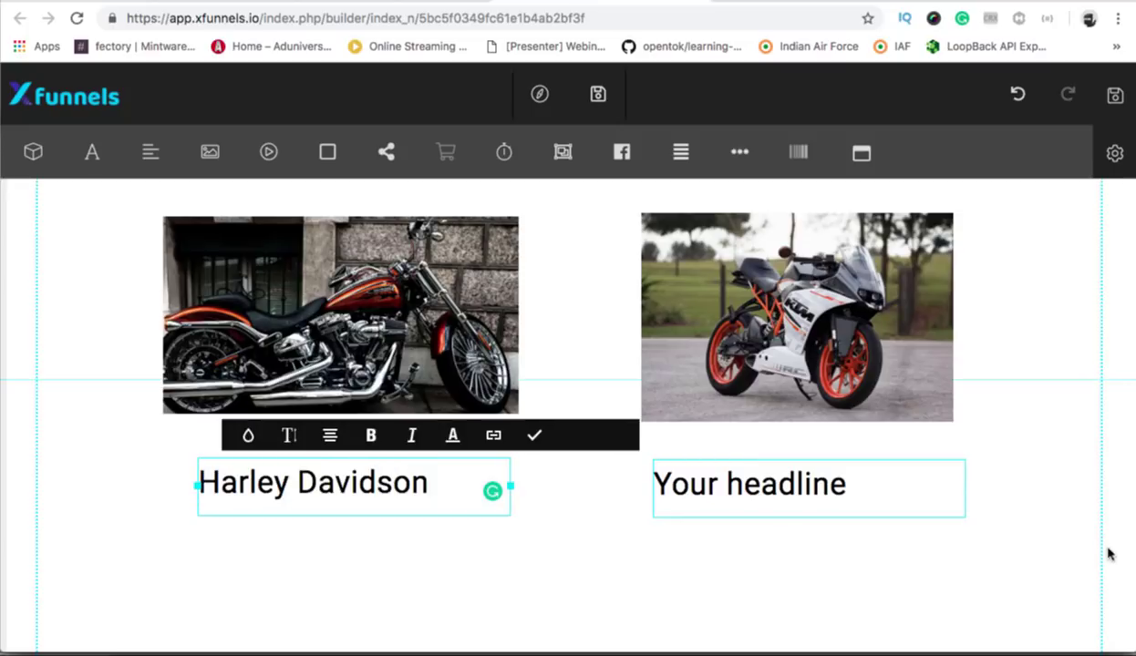
click(782, 488)
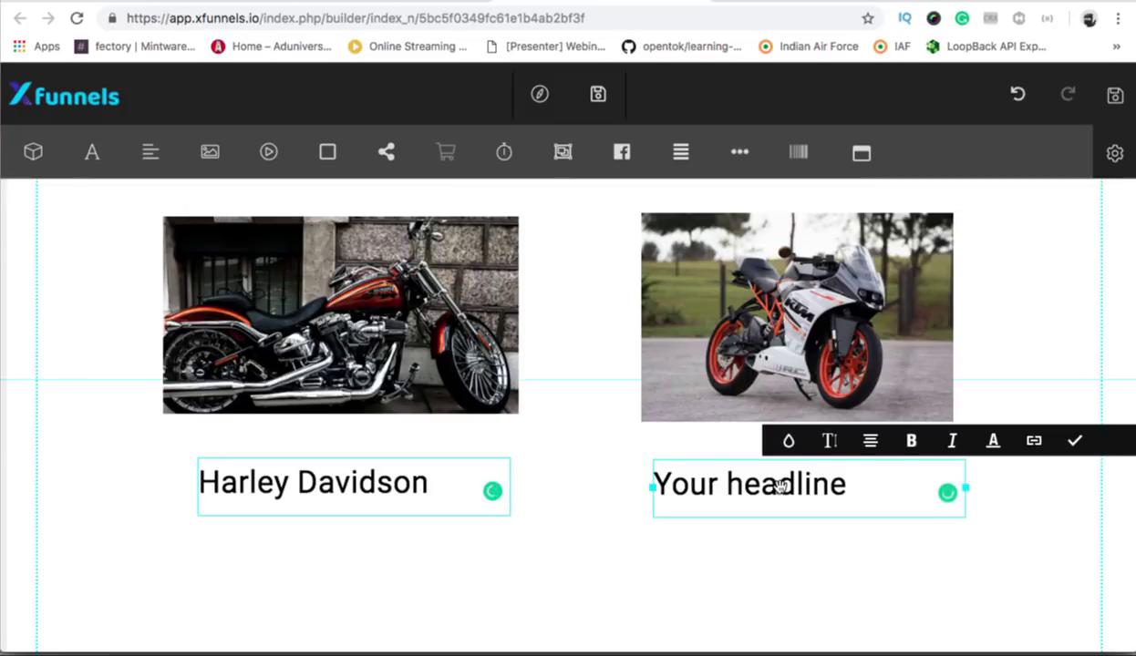
triple_click(786, 483)
key(BackSpace)
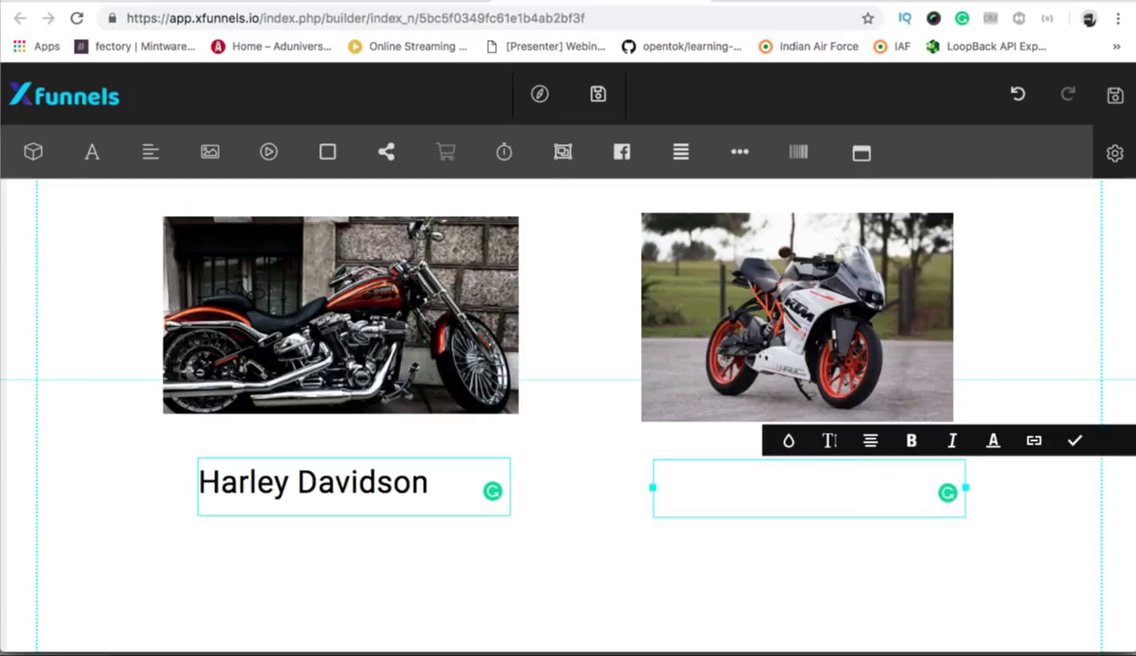
text(KTM)
click(474, 597)
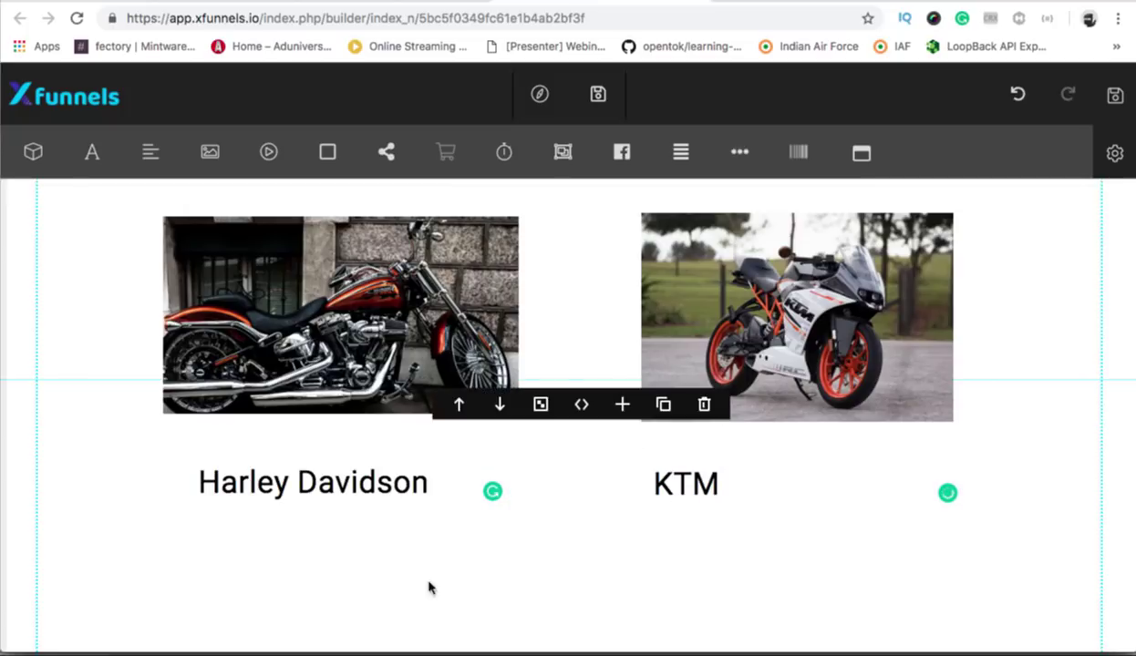
Delete the leftover 'Your headline' element below the photos.
scroll(383, 586, down, 1)
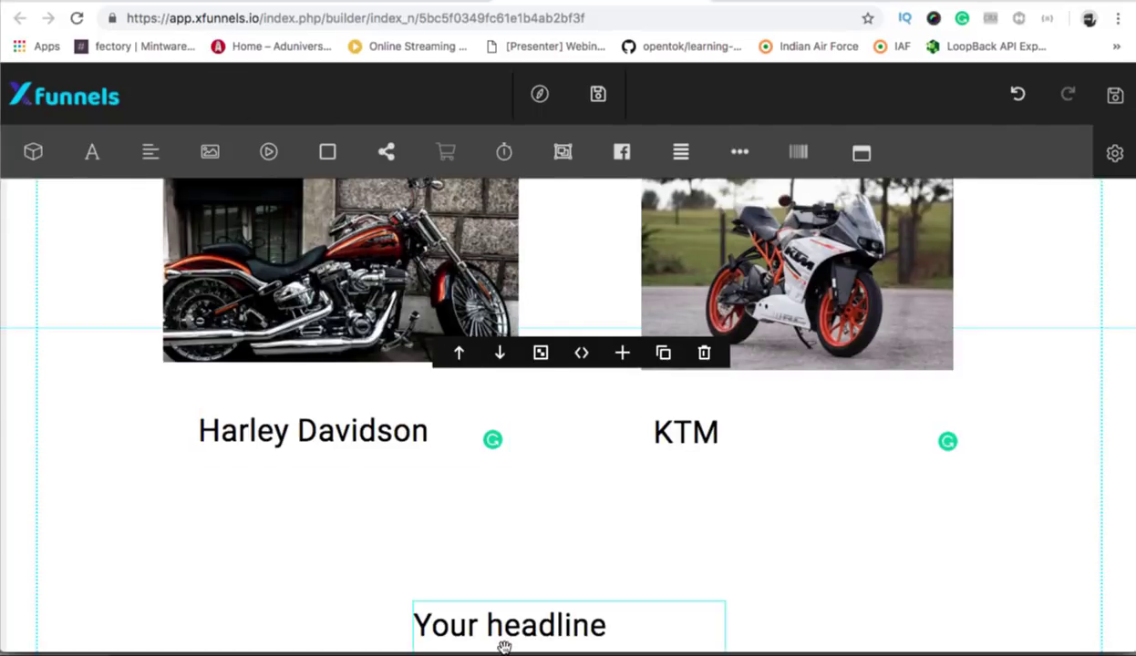
click(477, 633)
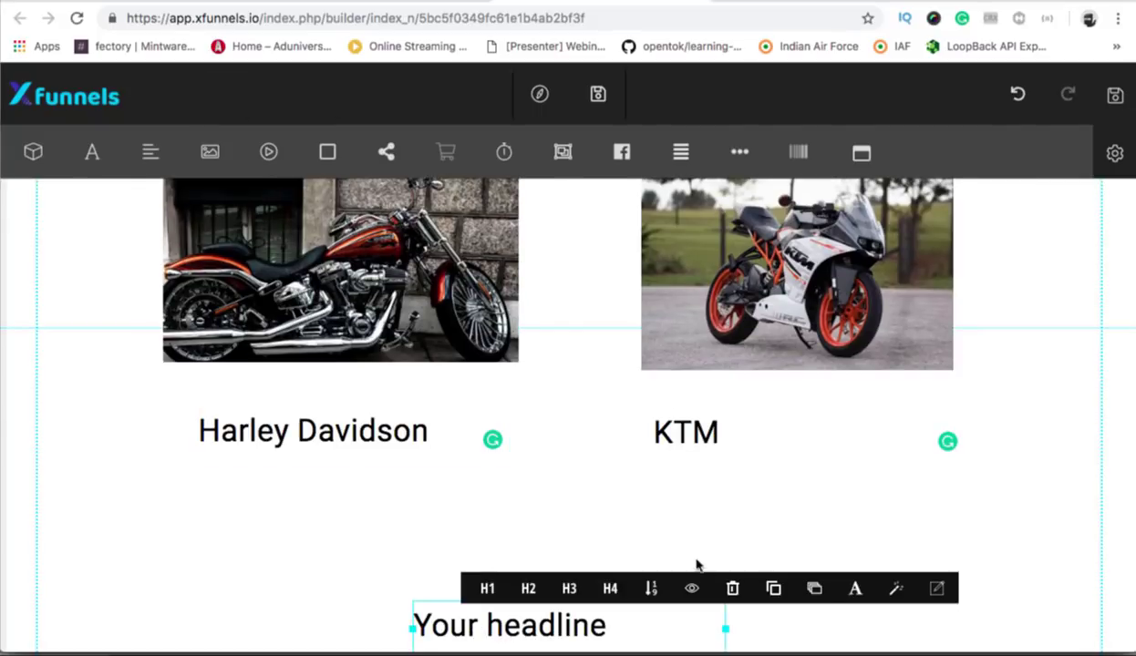
click(733, 589)
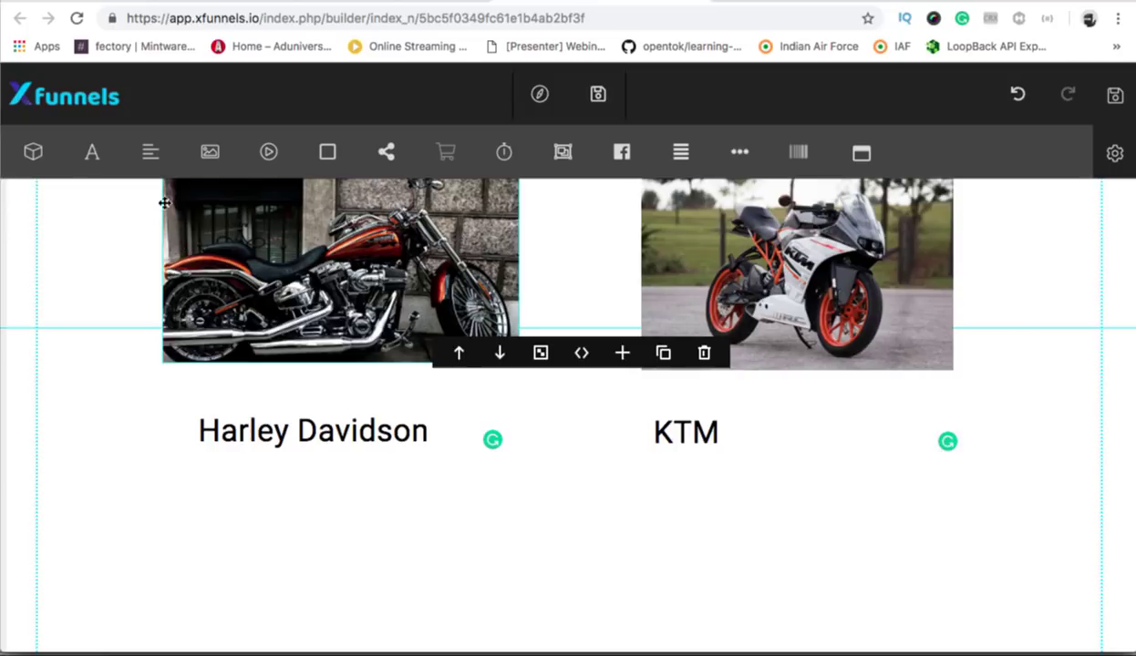
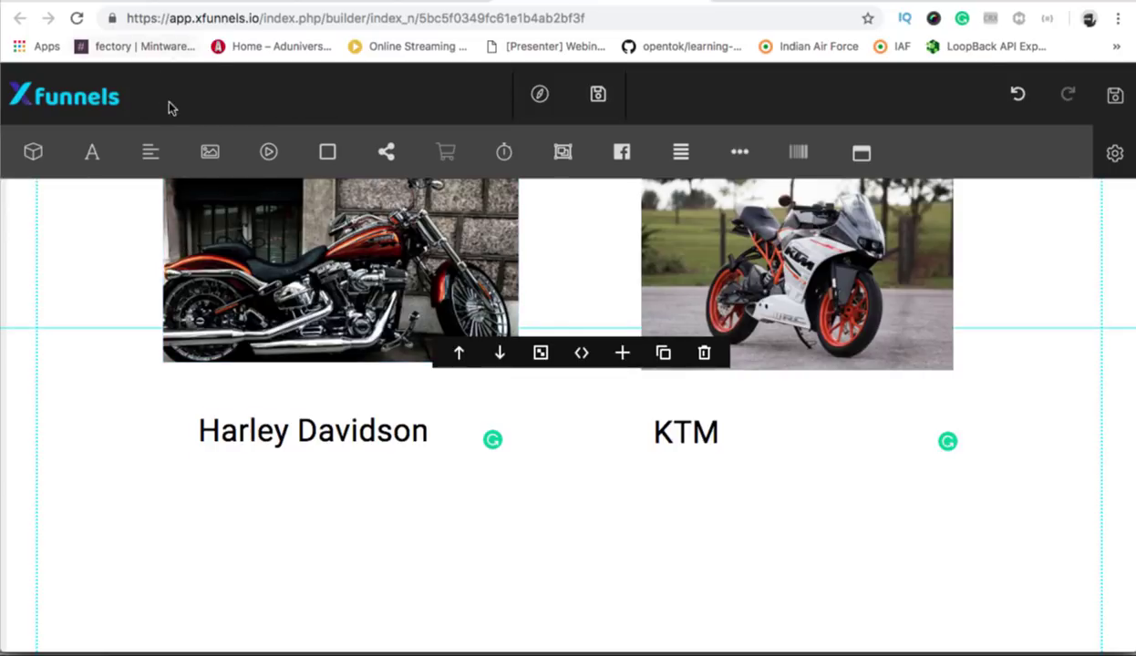
Add a navigation Menu element to the sales page.
click(739, 153)
Dismiss the 'menu already added' warning and delete the navigation menu block.
click(740, 153)
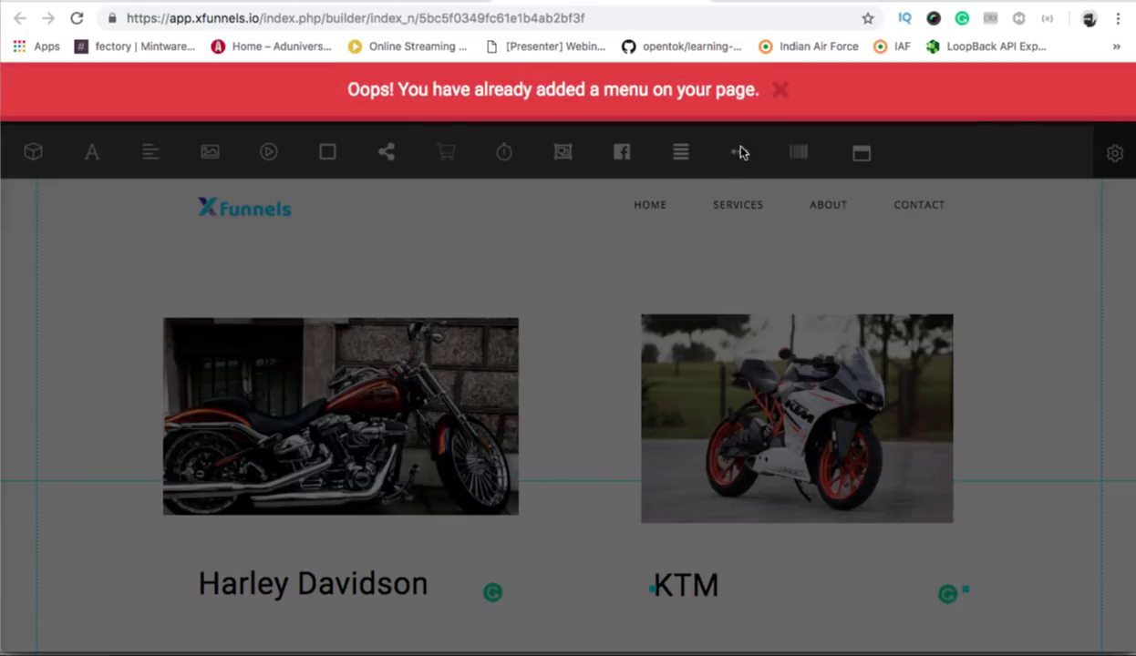
click(778, 84)
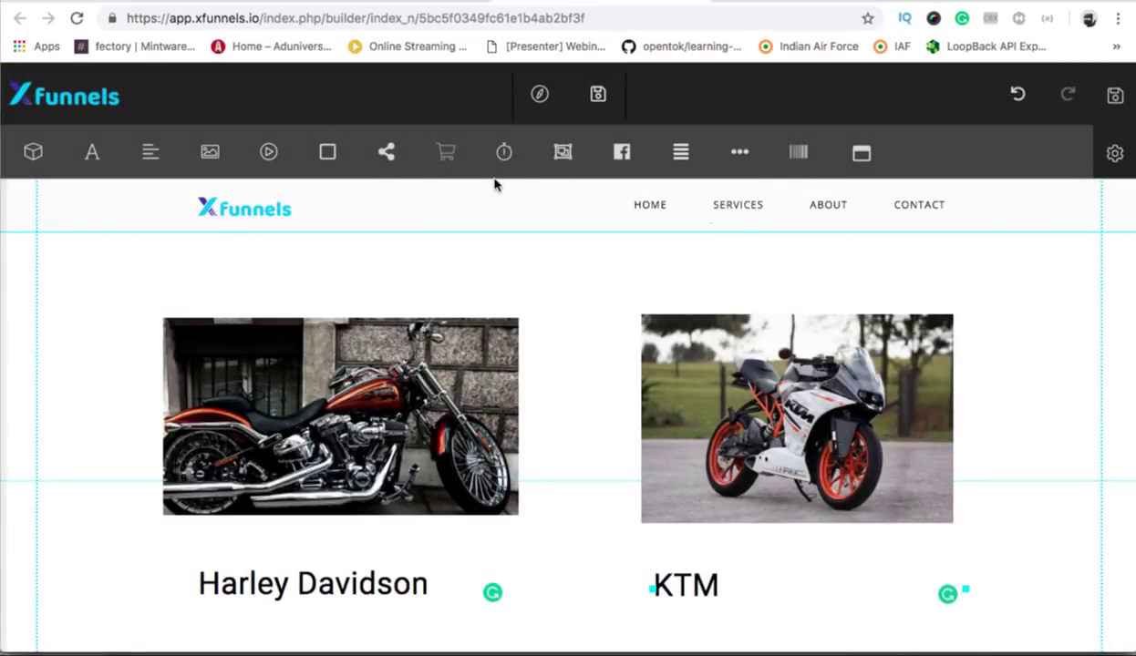
mouse_move(496, 183)
click(704, 203)
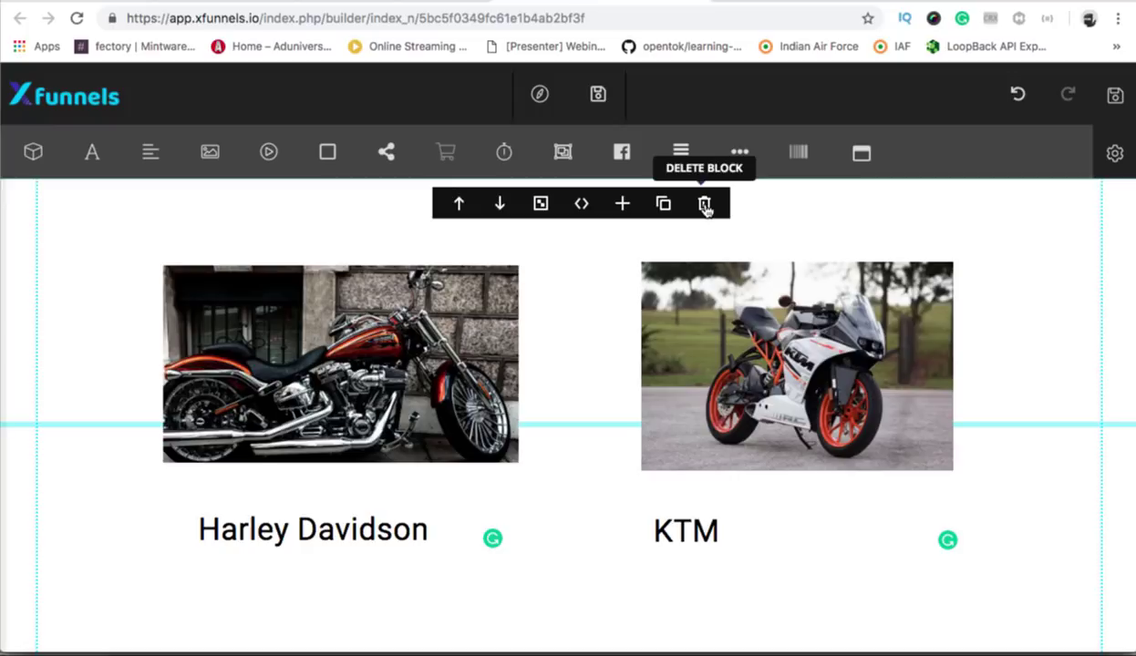
Add a Form Elements Submit button and place it under the Harley Davidson heading.
click(862, 152)
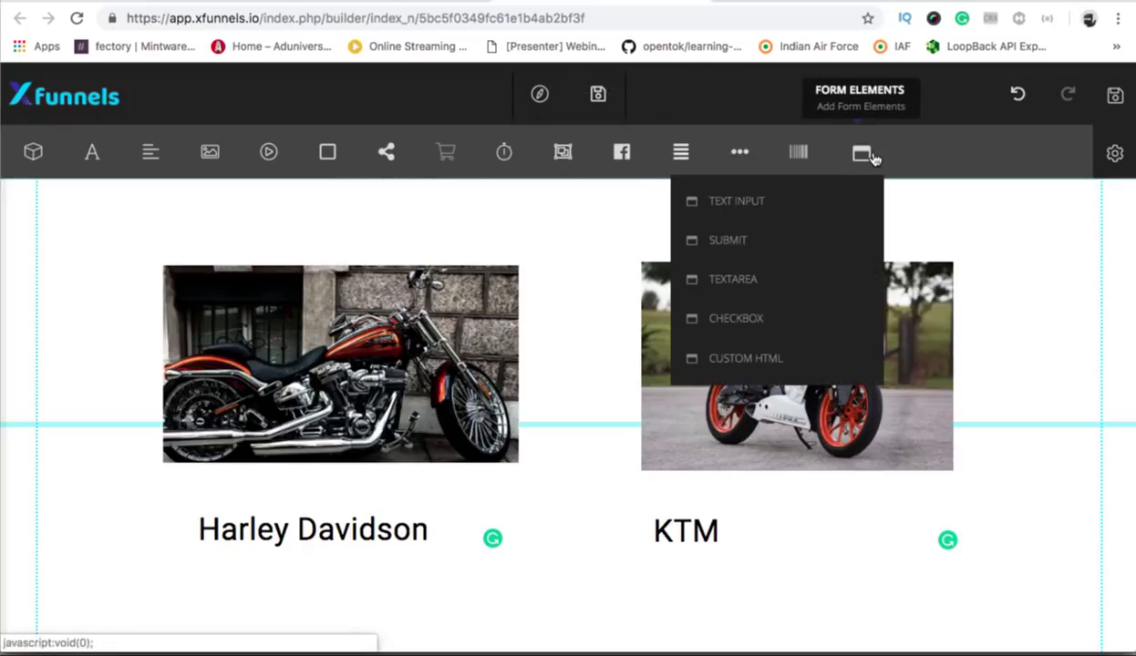
click(745, 239)
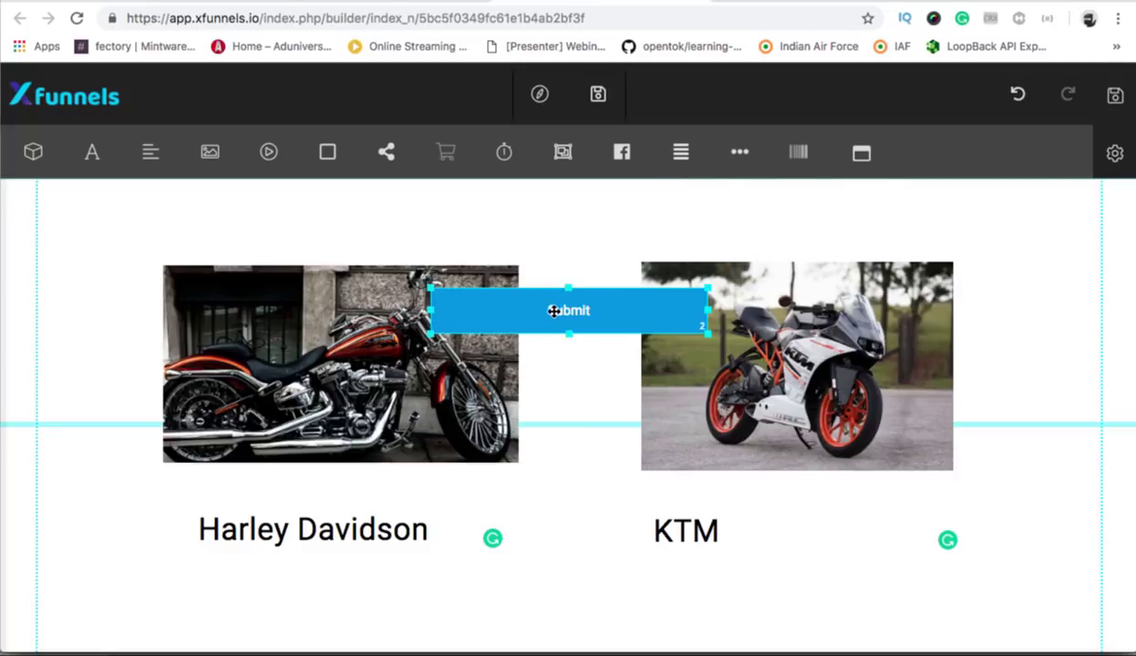
drag(322, 559, 328, 600)
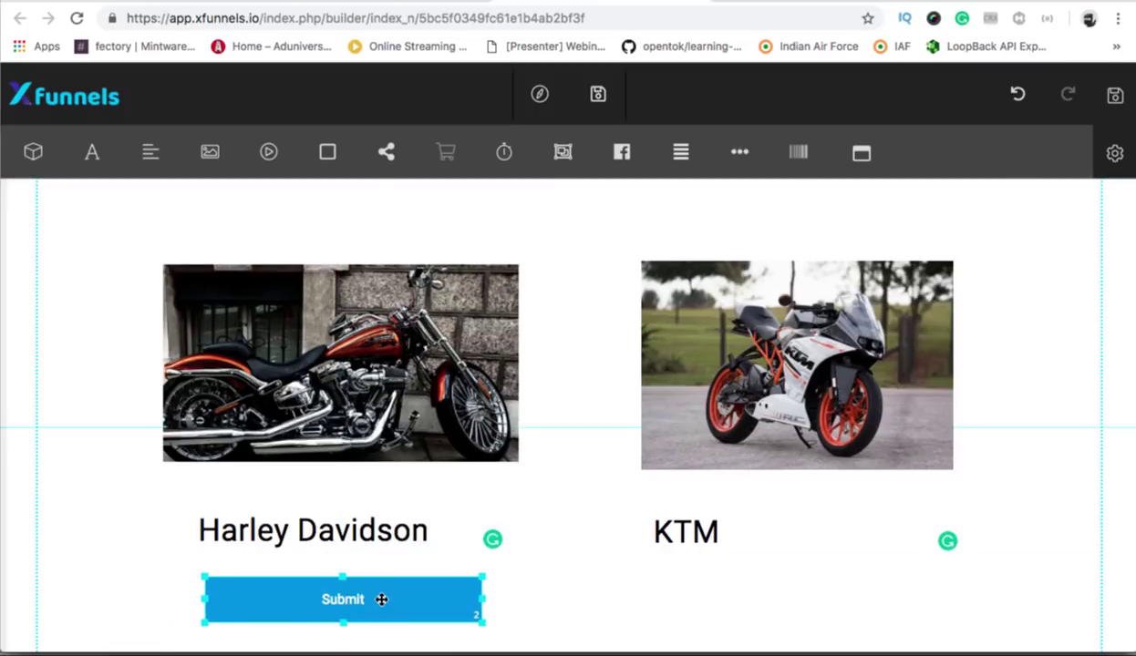
click(381, 599)
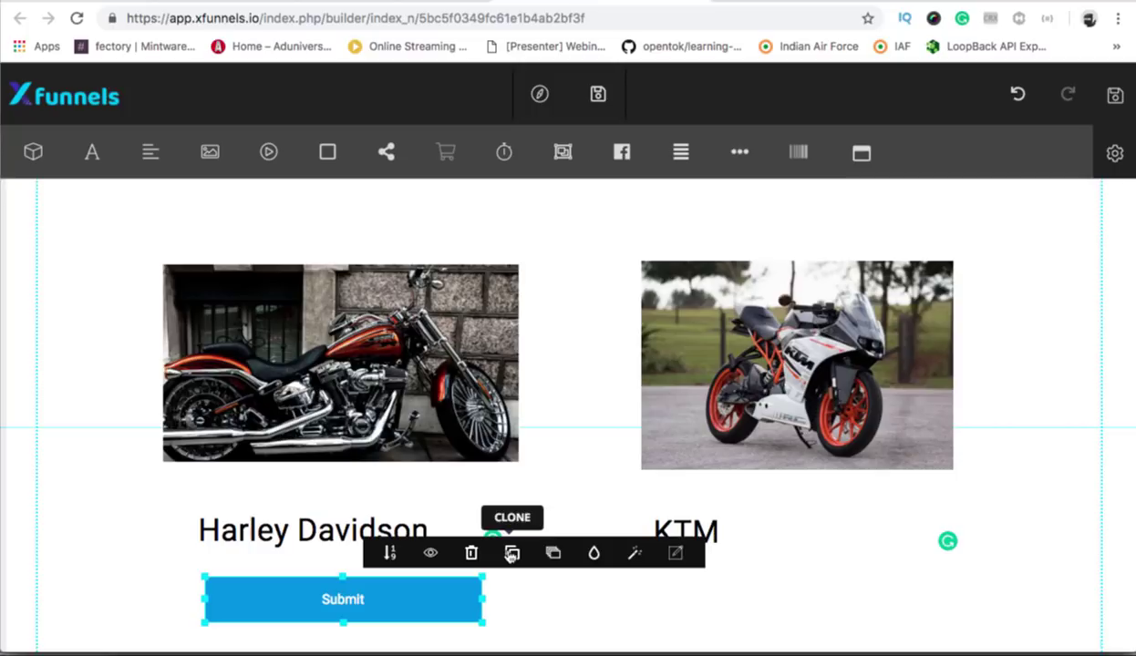
Switch the Harley button to Checkout mode and relabel it 'Click to Buy'.
click(676, 553)
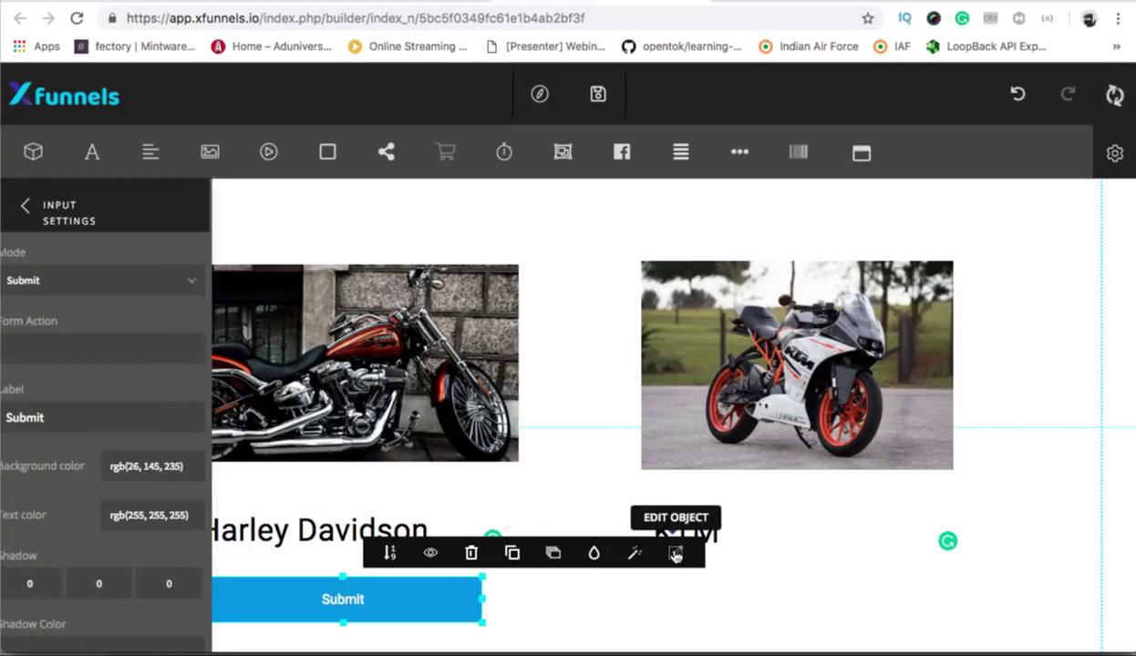
click(46, 282)
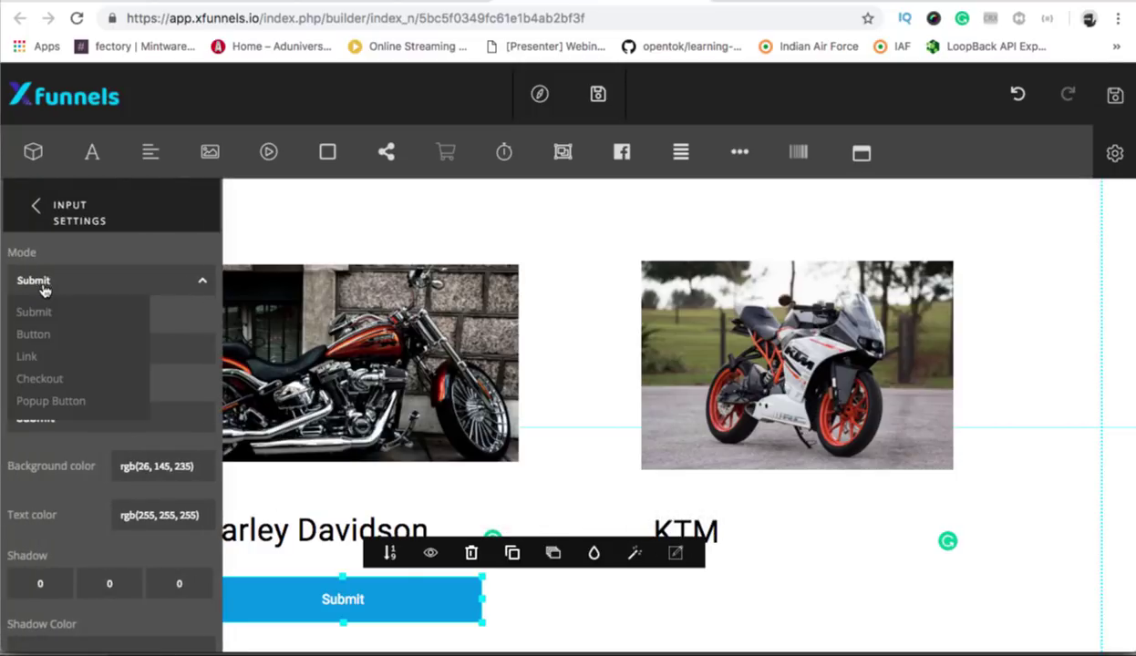
click(44, 378)
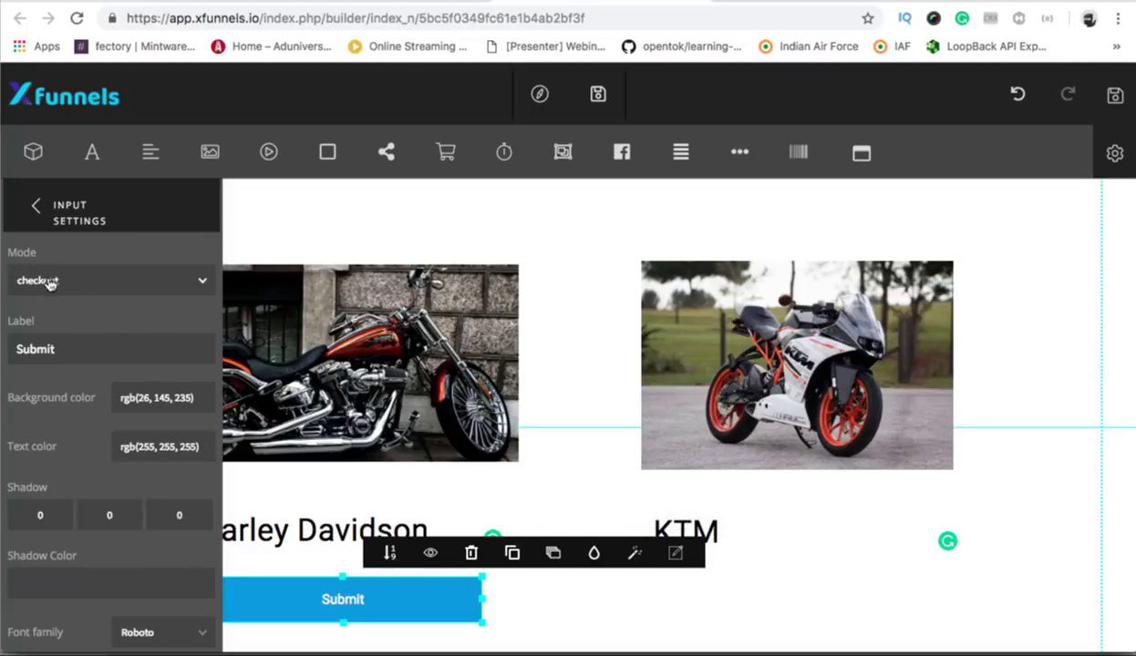
double_click(66, 353)
key(BackSpace)
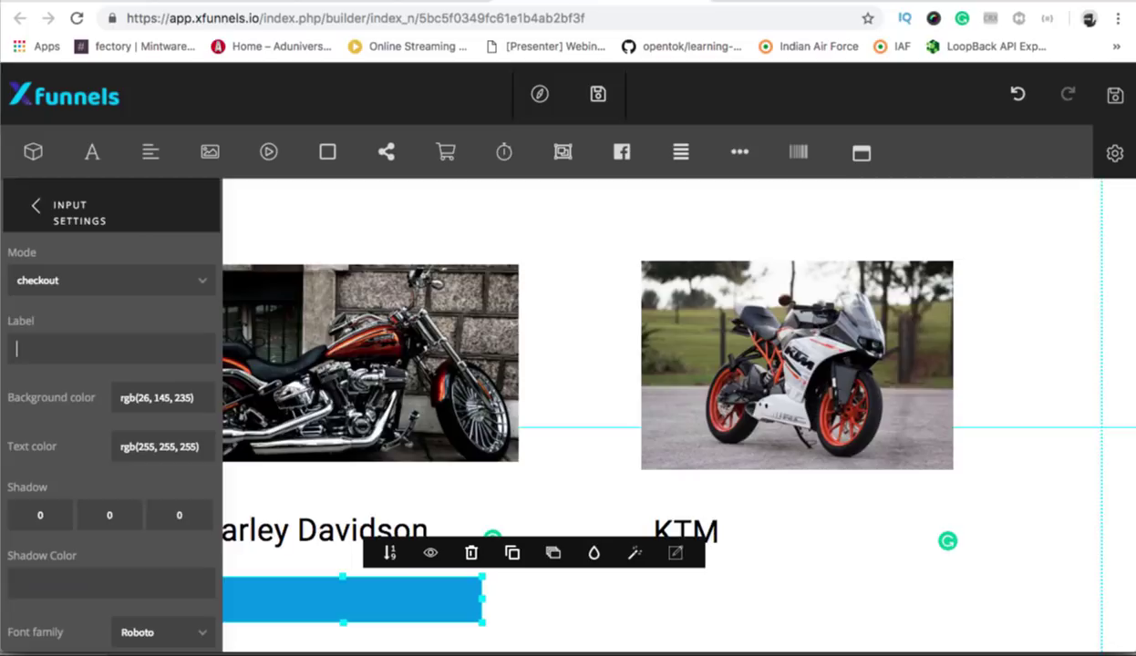
text(Click to Buy)
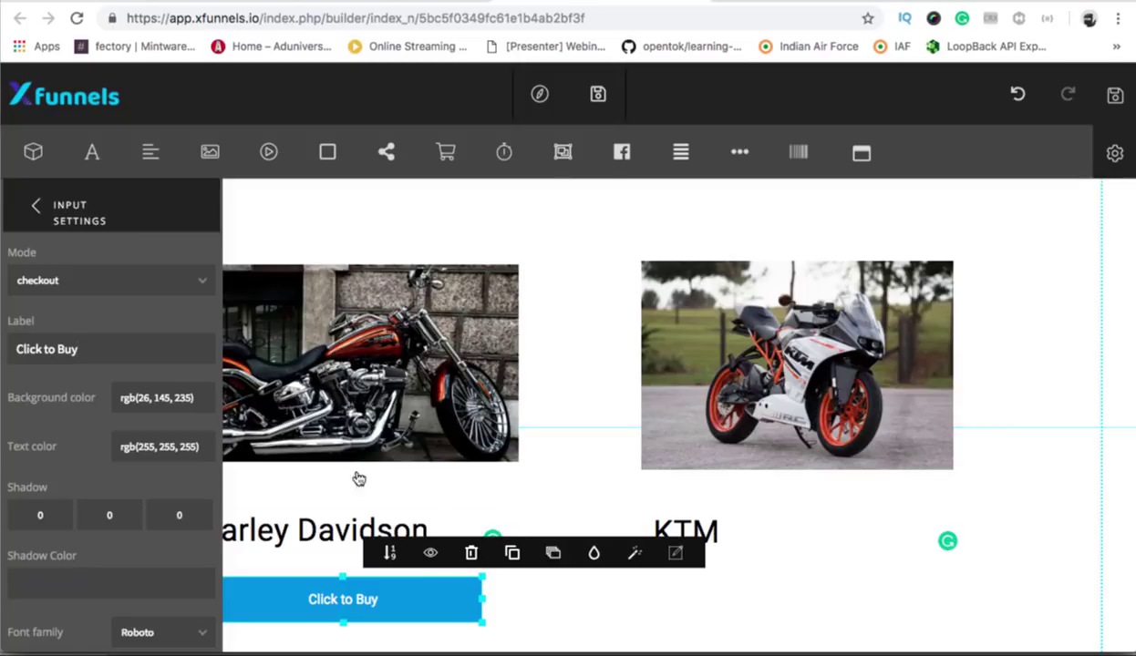
click(36, 206)
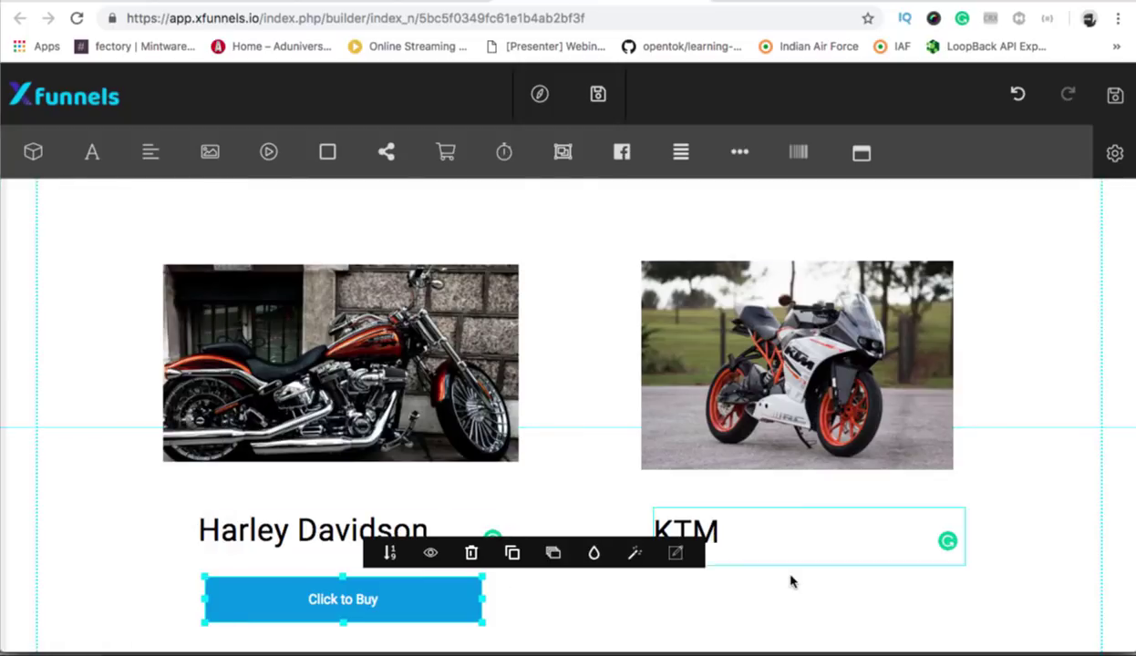
click(646, 572)
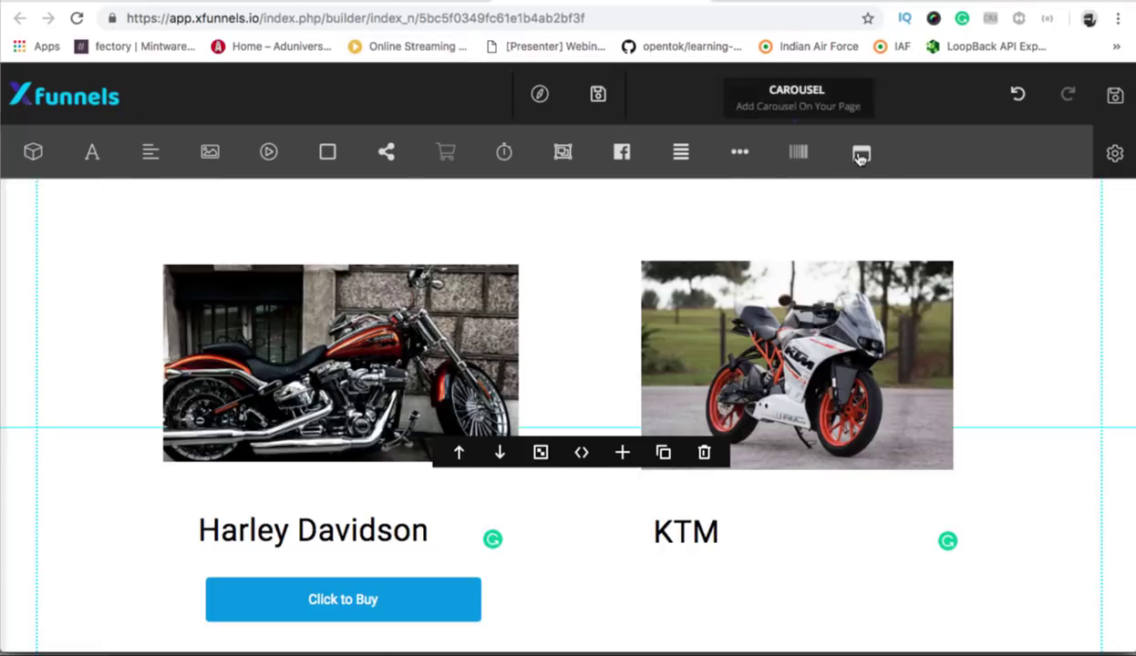
Add another Submit button and place it under the KTM heading.
click(680, 152)
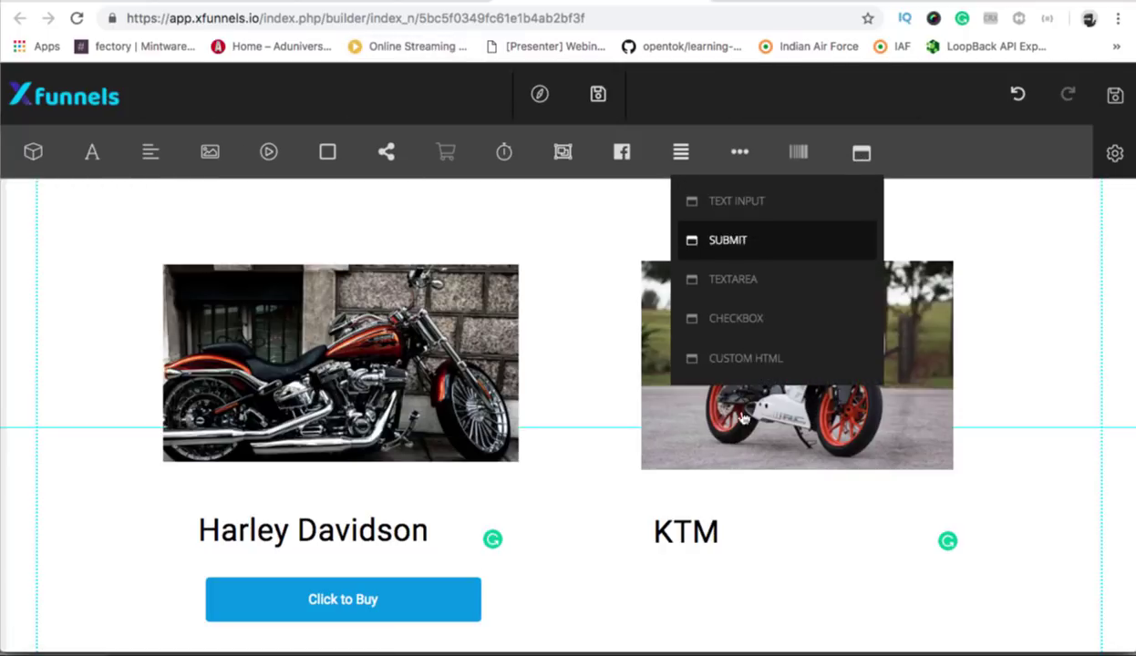
mouse_move(540, 532)
scroll(536, 581, down, 5)
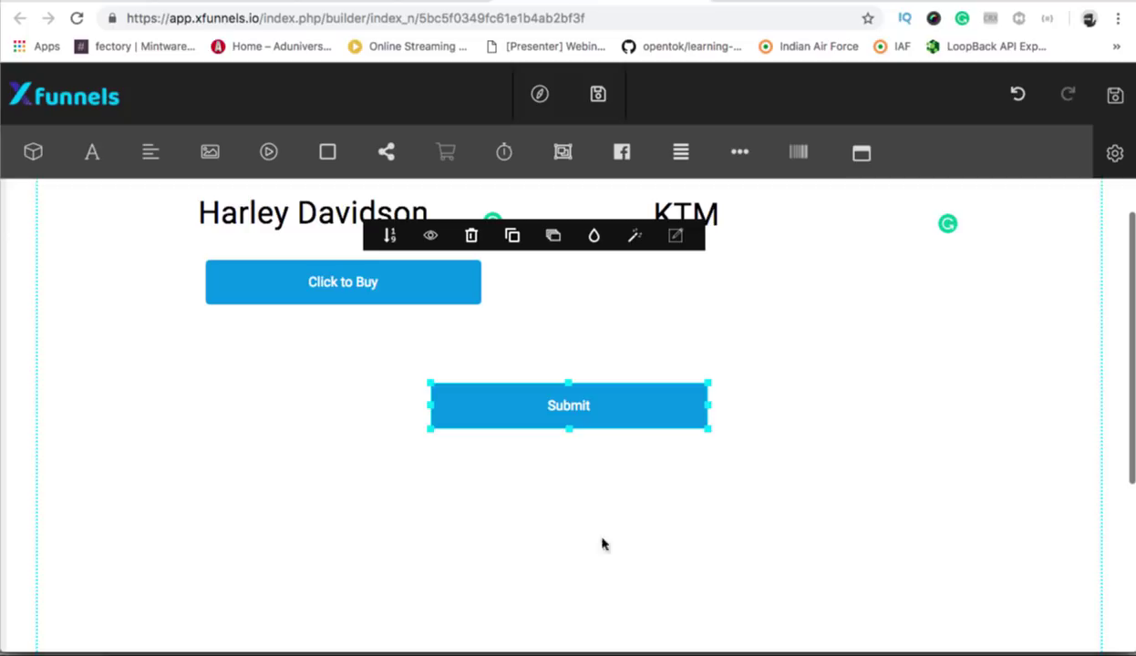
drag(791, 300, 790, 284)
scroll(790, 283, up, 3)
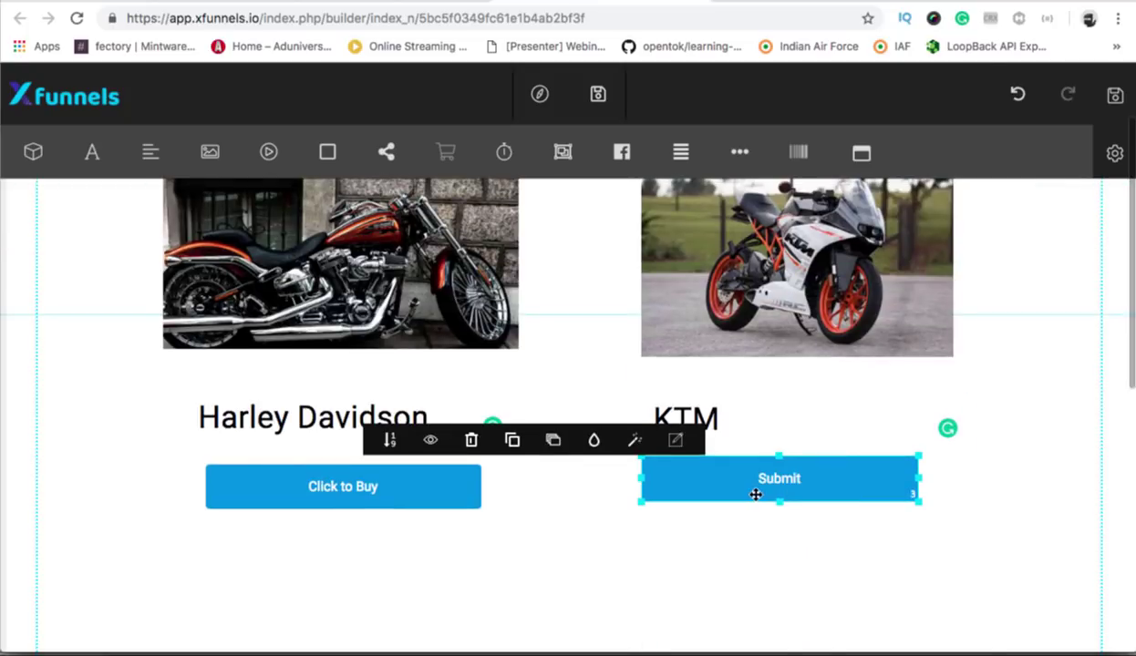
Set the KTM button's mode to Checkout and close its settings.
click(676, 441)
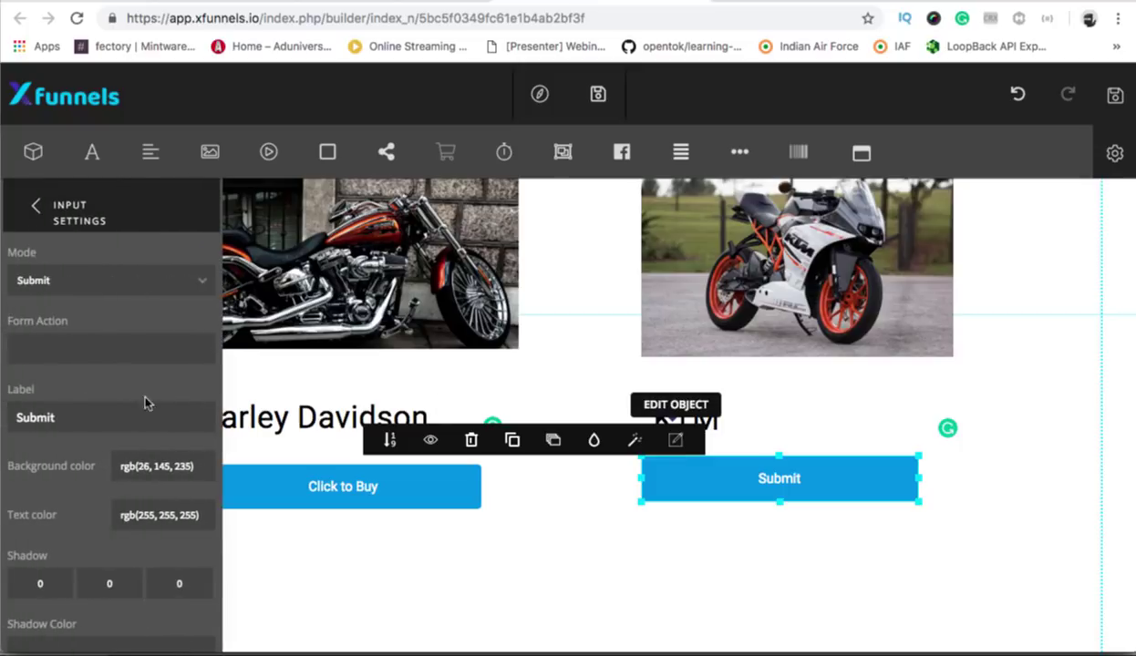
click(72, 288)
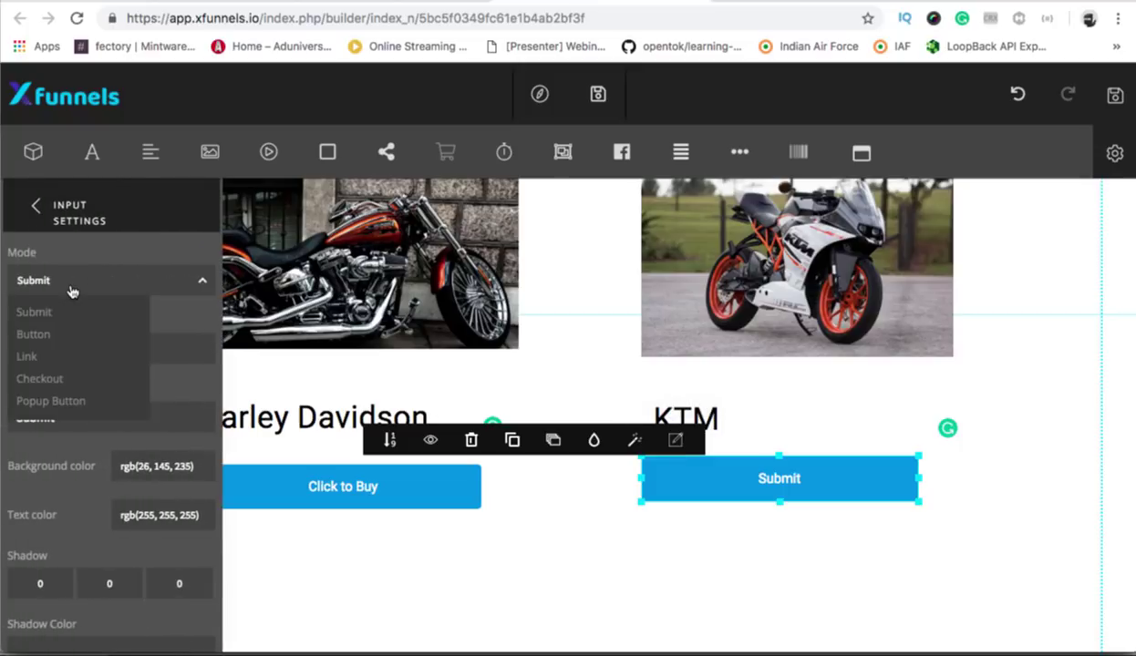
click(40, 379)
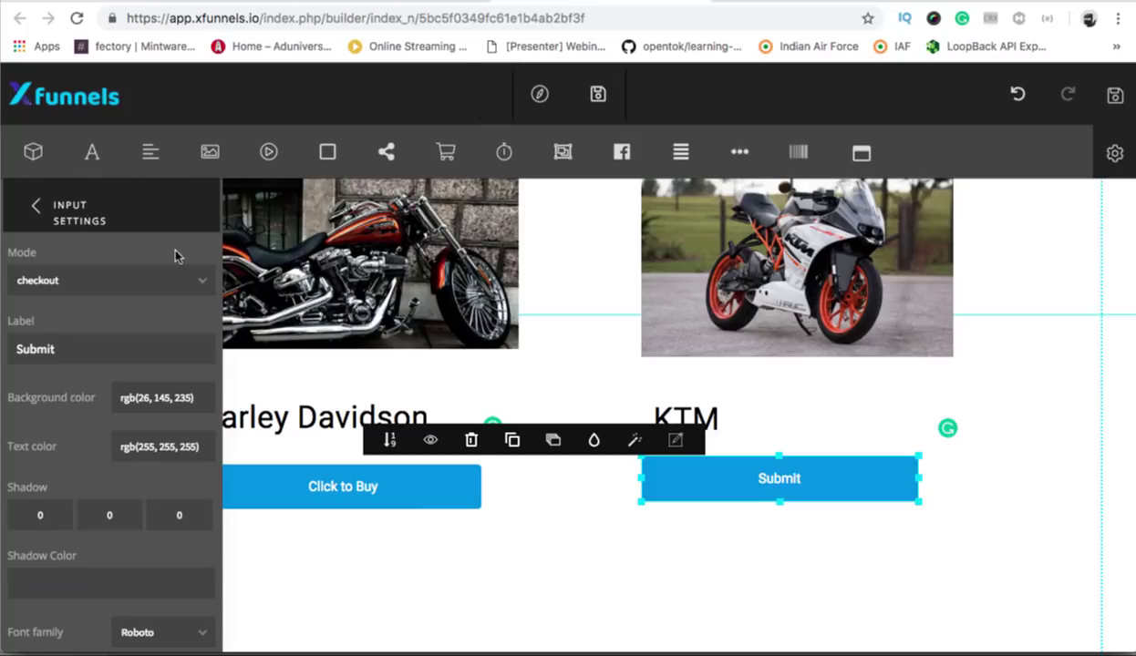
click(124, 290)
click(60, 312)
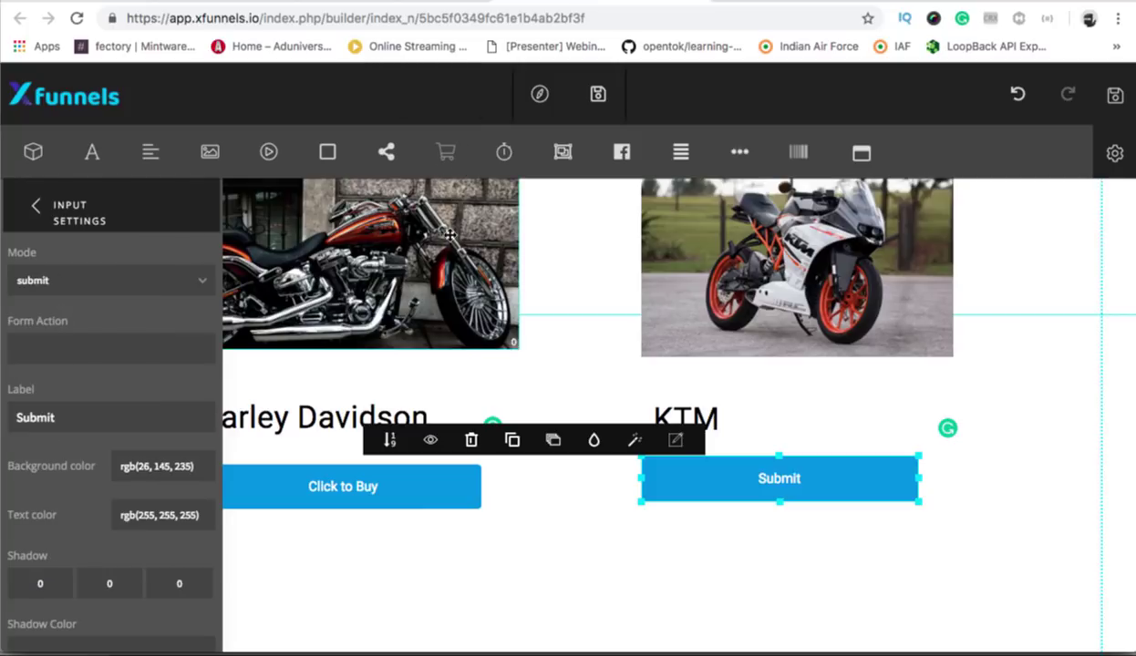
click(97, 283)
click(57, 379)
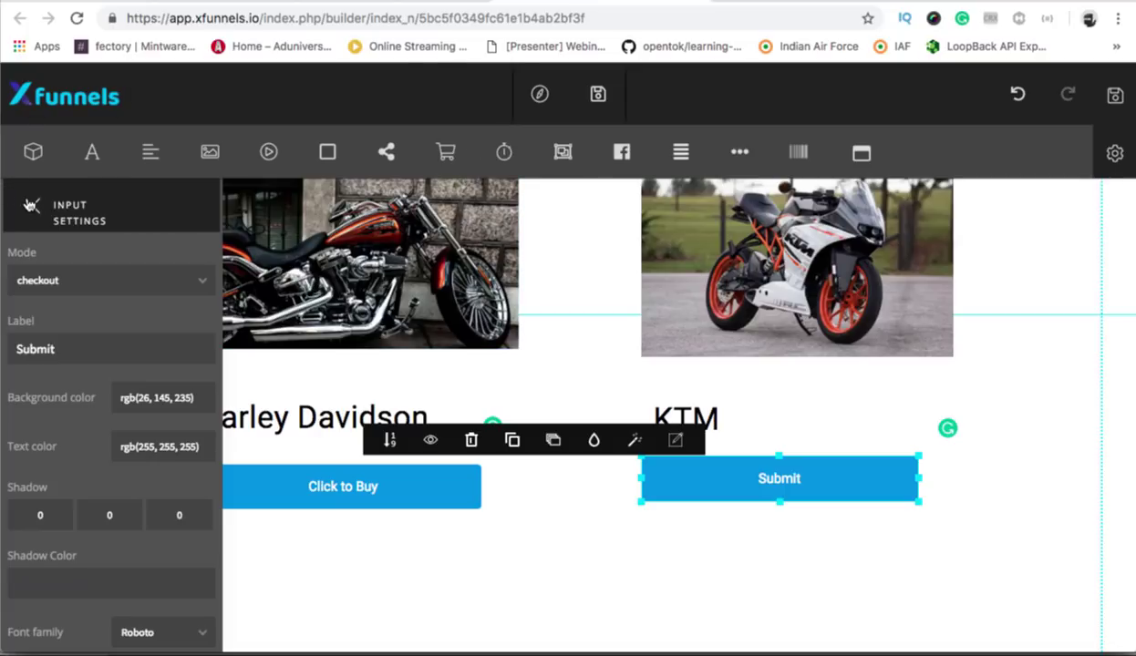
click(30, 205)
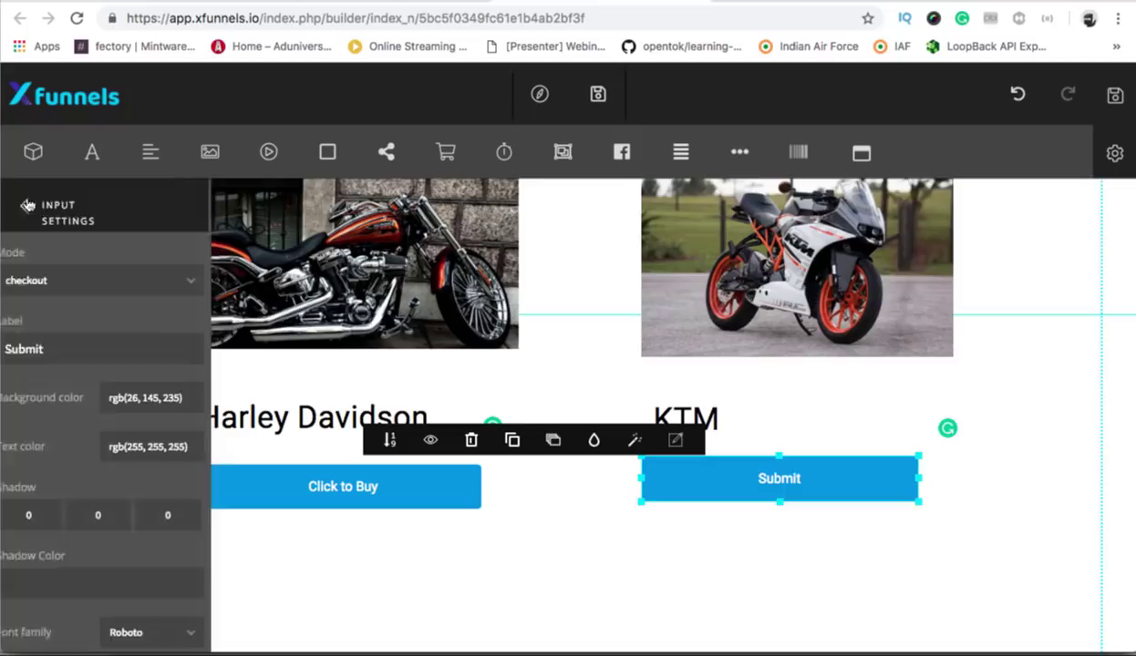
click(720, 576)
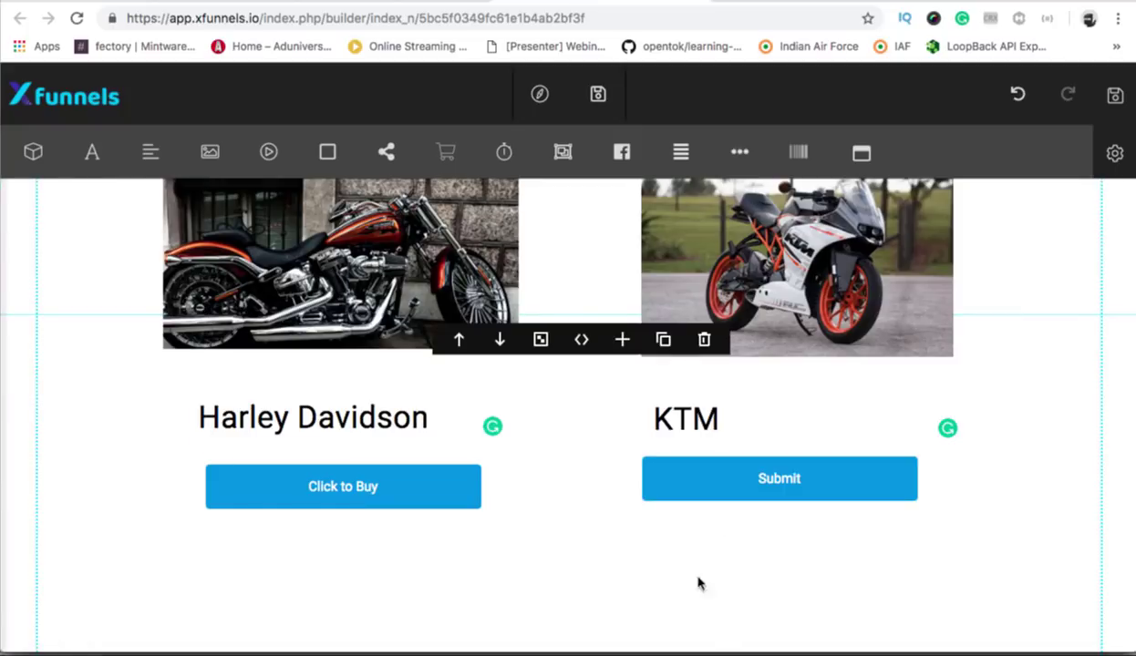
Clear the KTM button's 'Submit' label and start typing 'Tame this'.
click(324, 484)
click(772, 482)
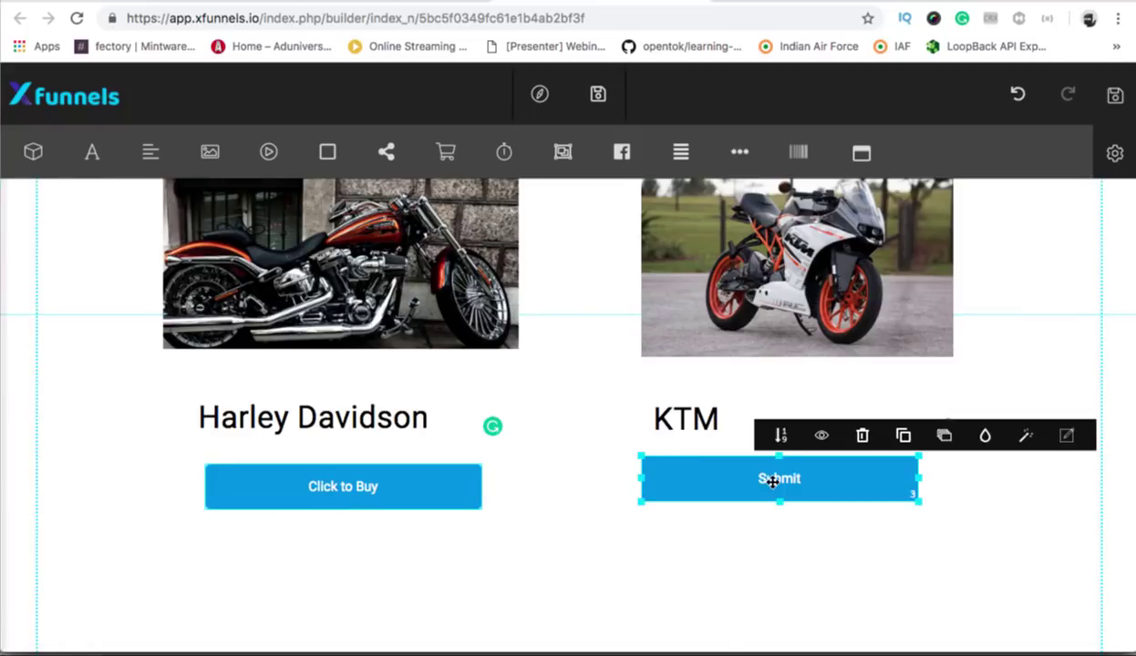
click(1066, 436)
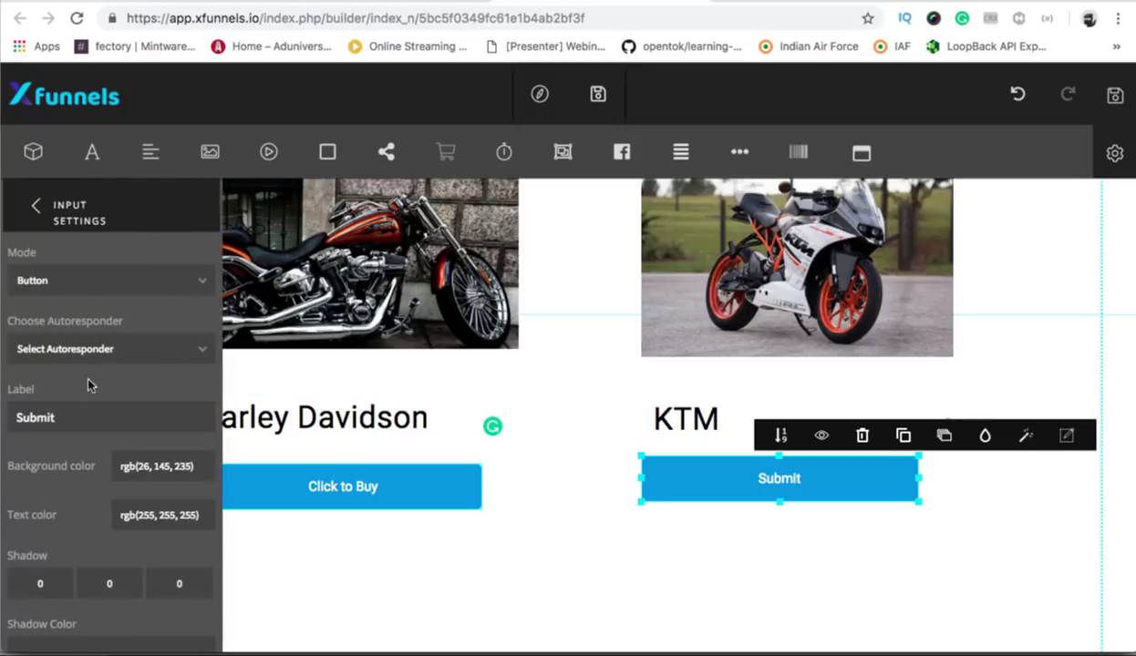
key(ctrl+a)
key(BackSpace)
text(CLi)
key(BackSpace)
key(BackSpace)
key(BackSpace)
text(Tame this)
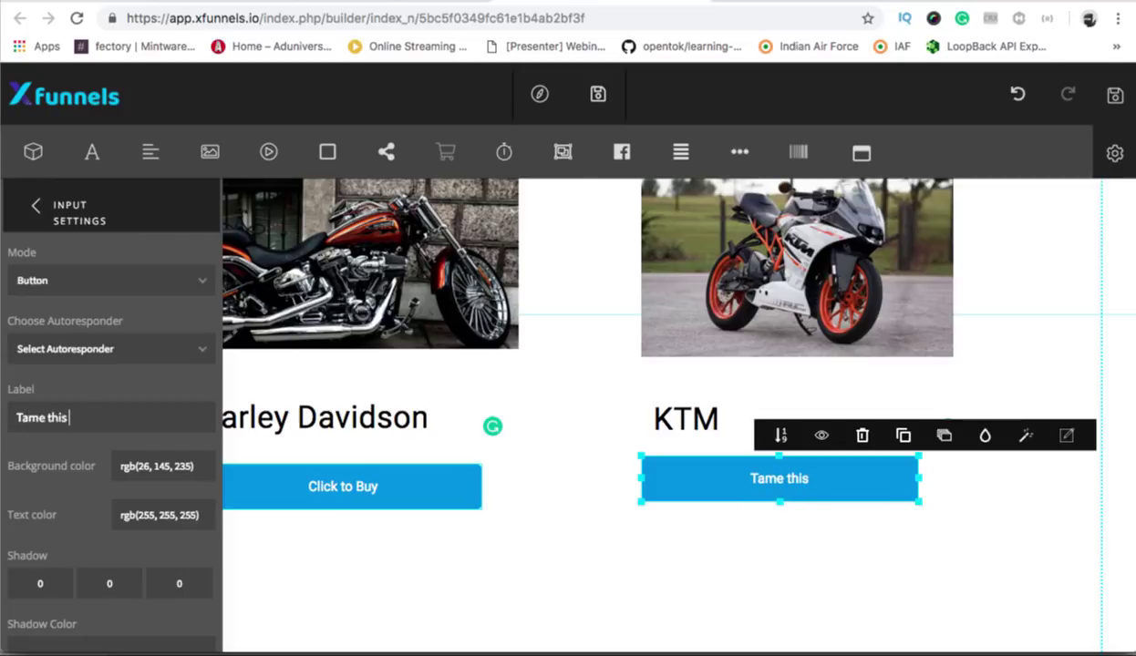
Finish the KTM label as 'Tame this beast!' and close the button settings.
right_click(79, 390)
click(17, 433)
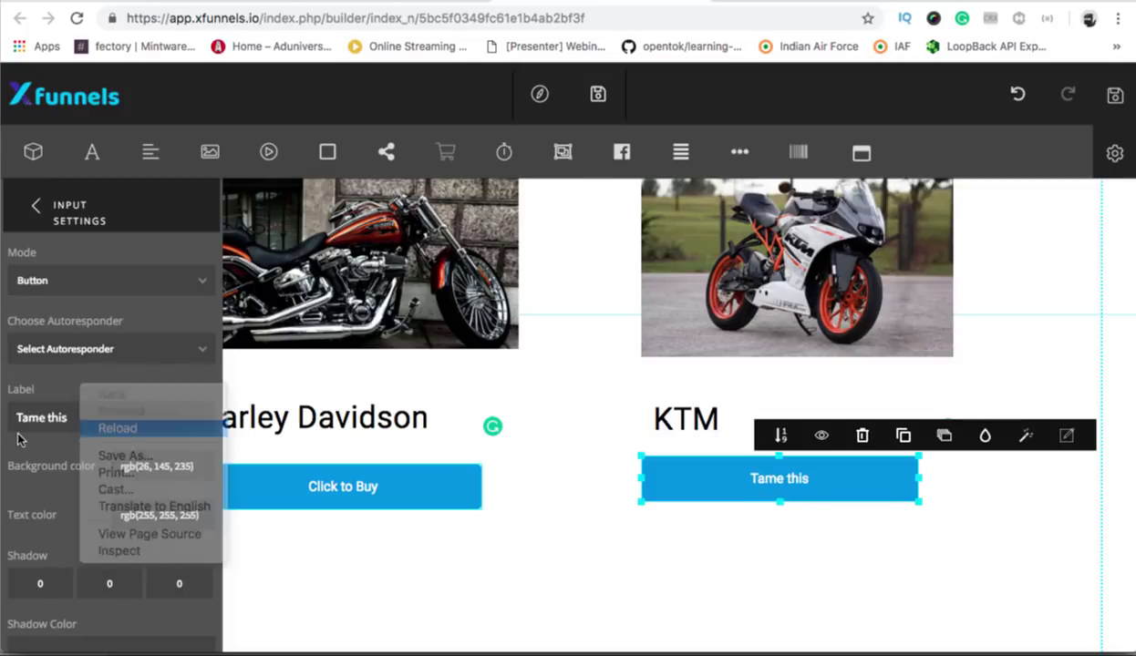
text(ne)
key(BackSpace)
key(BackSpace)
text(best)
key(BackSpace)
key(BackSpace)
text(ast)
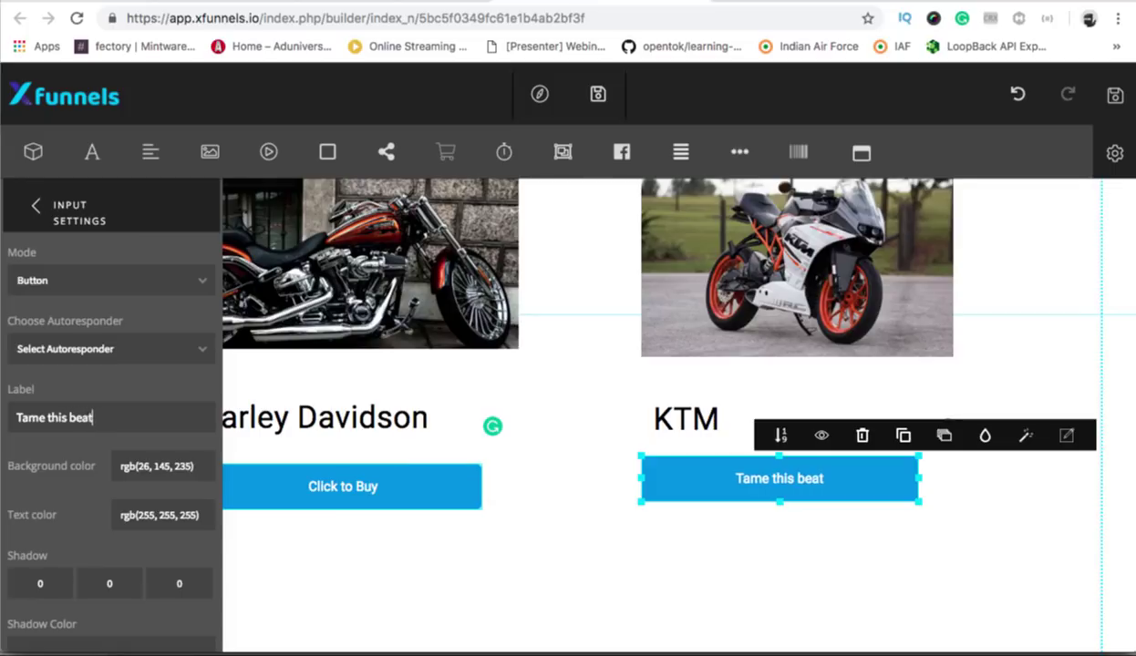
text(!)
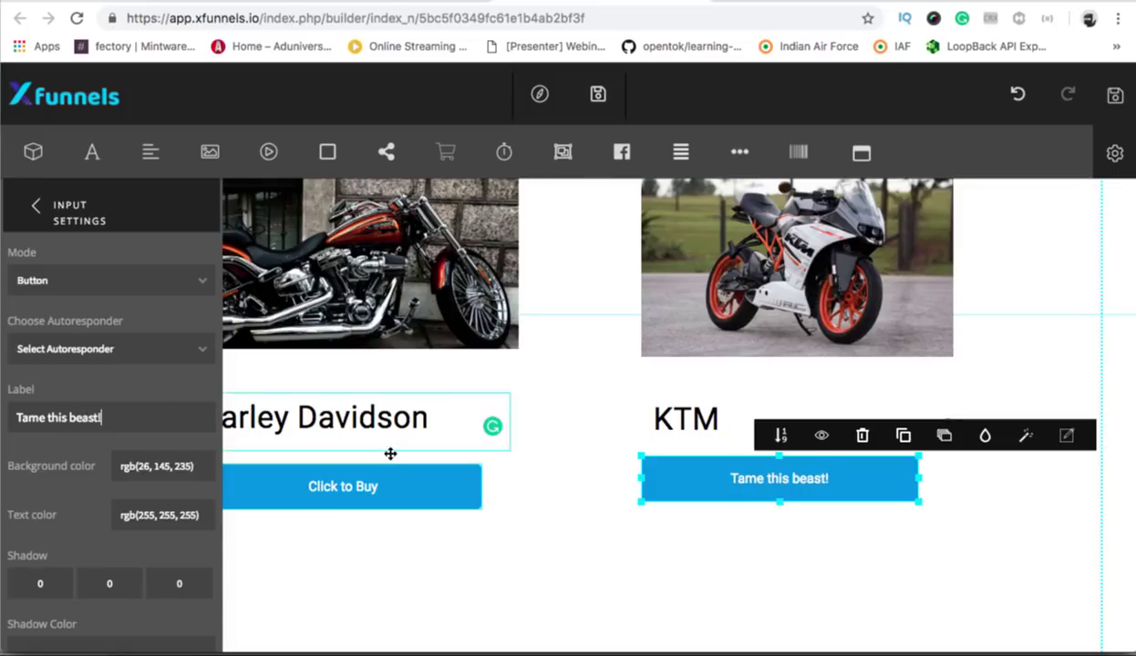
click(36, 210)
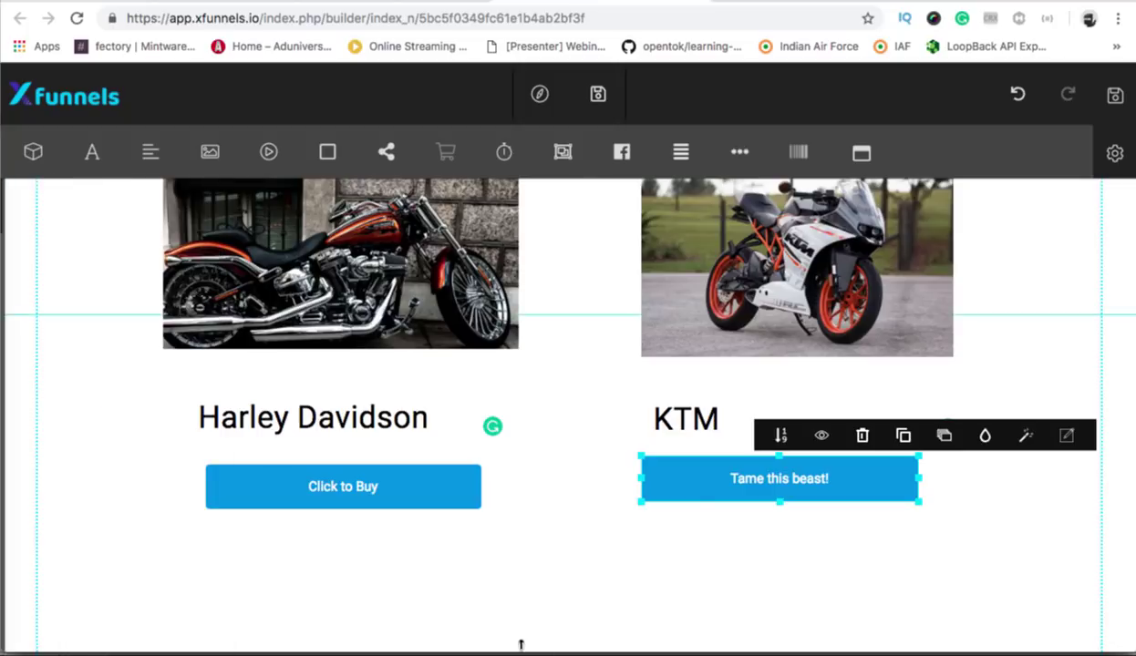
click(583, 581)
click(293, 495)
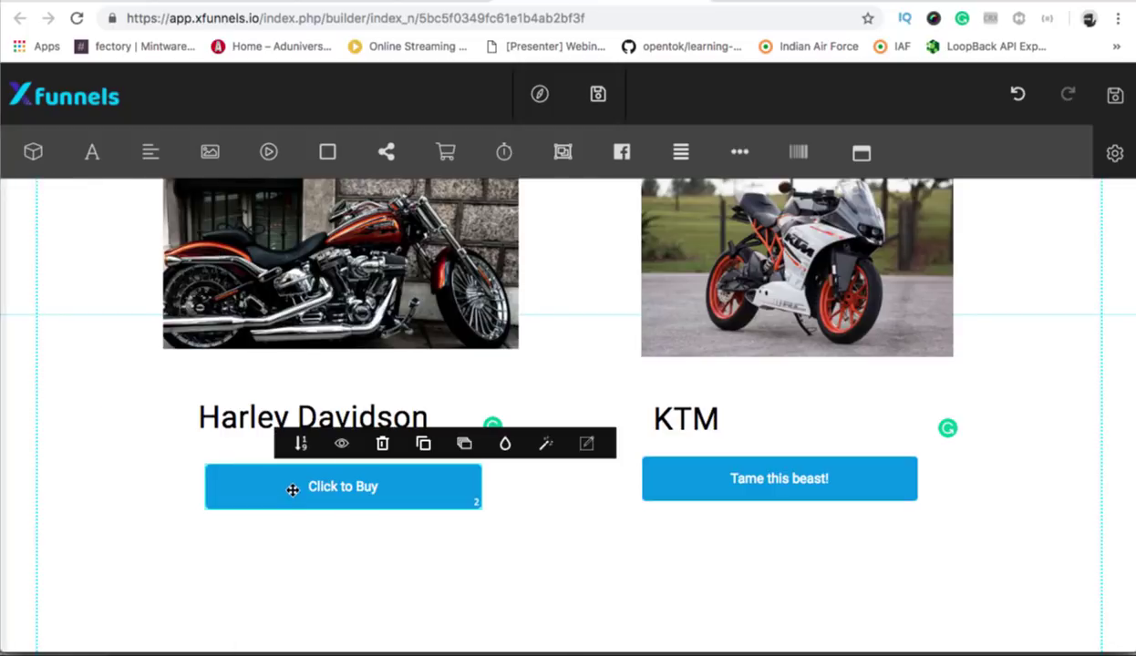
Choose Cruiser Bike USD 5000 as the Harley button's checkout product.
click(445, 155)
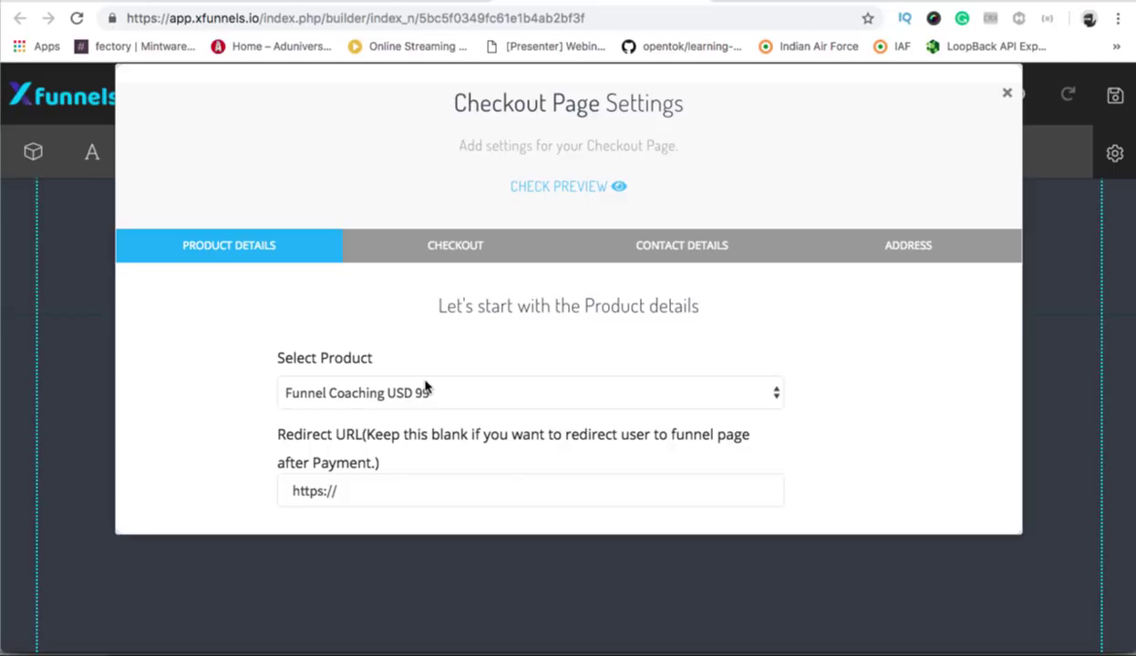
scroll(497, 387, down, 3)
click(519, 302)
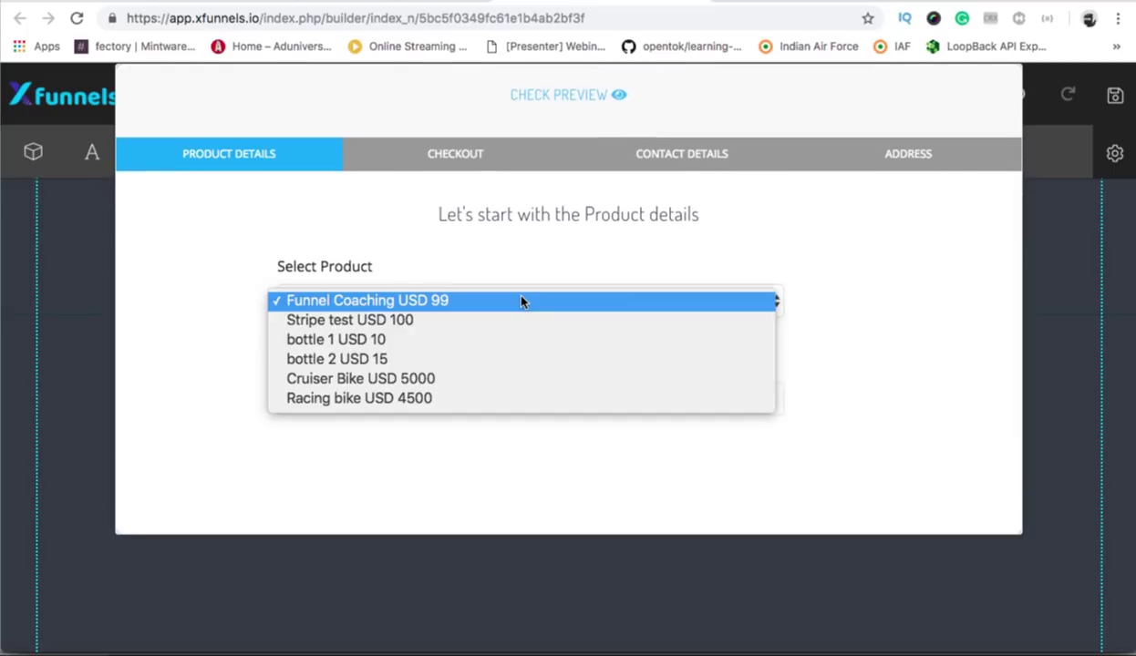
click(429, 379)
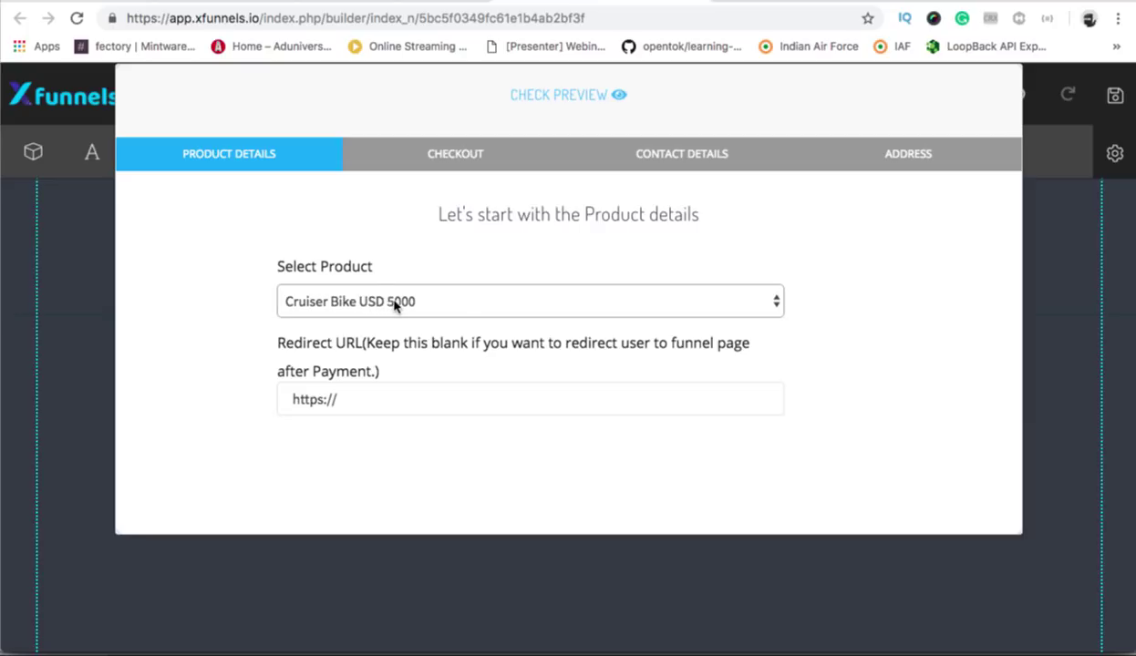
scroll(517, 373, down, 3)
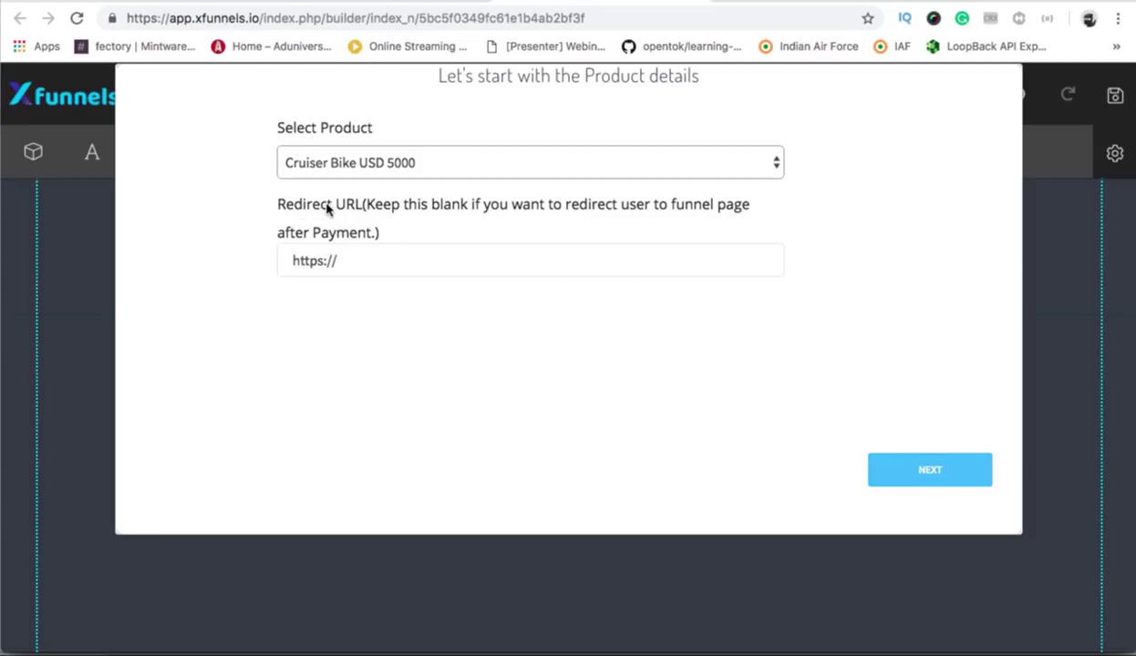
click(360, 262)
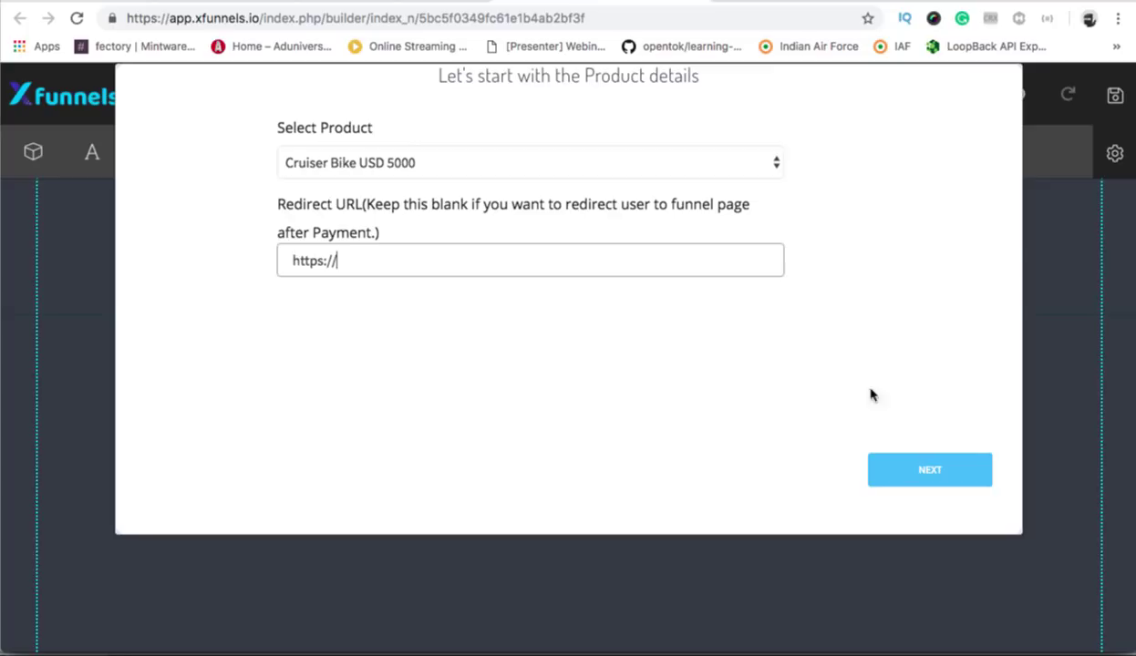
Keep the checkout details and add a mobile number field to the checkout page.
click(916, 473)
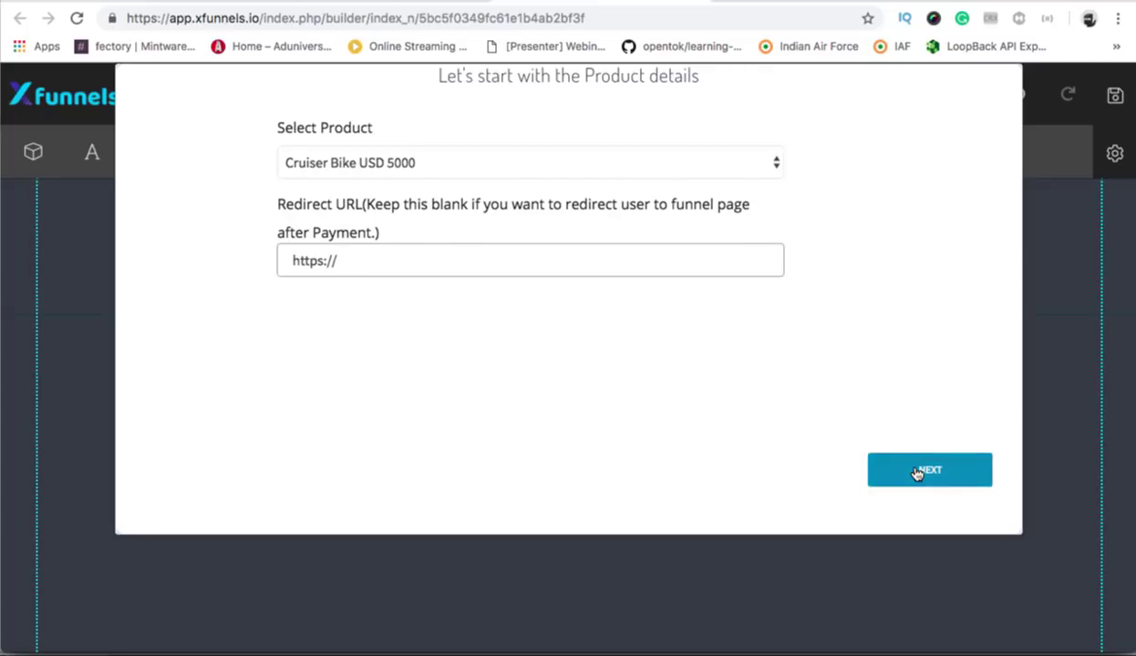
scroll(703, 374, up, 2)
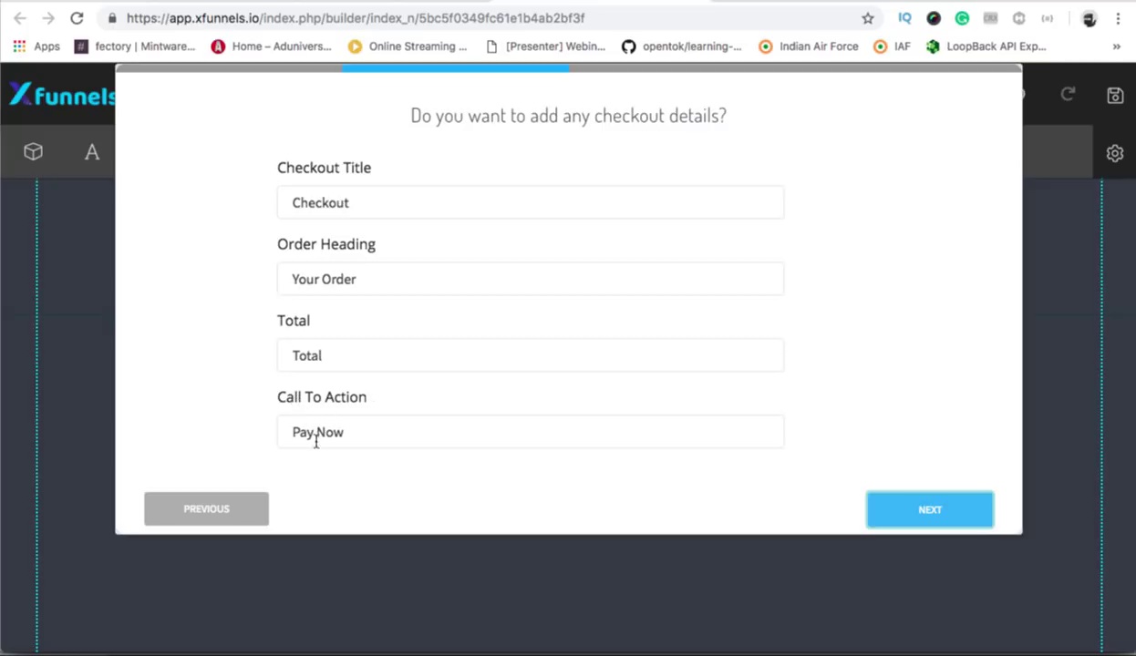
scroll(928, 467, down, 1)
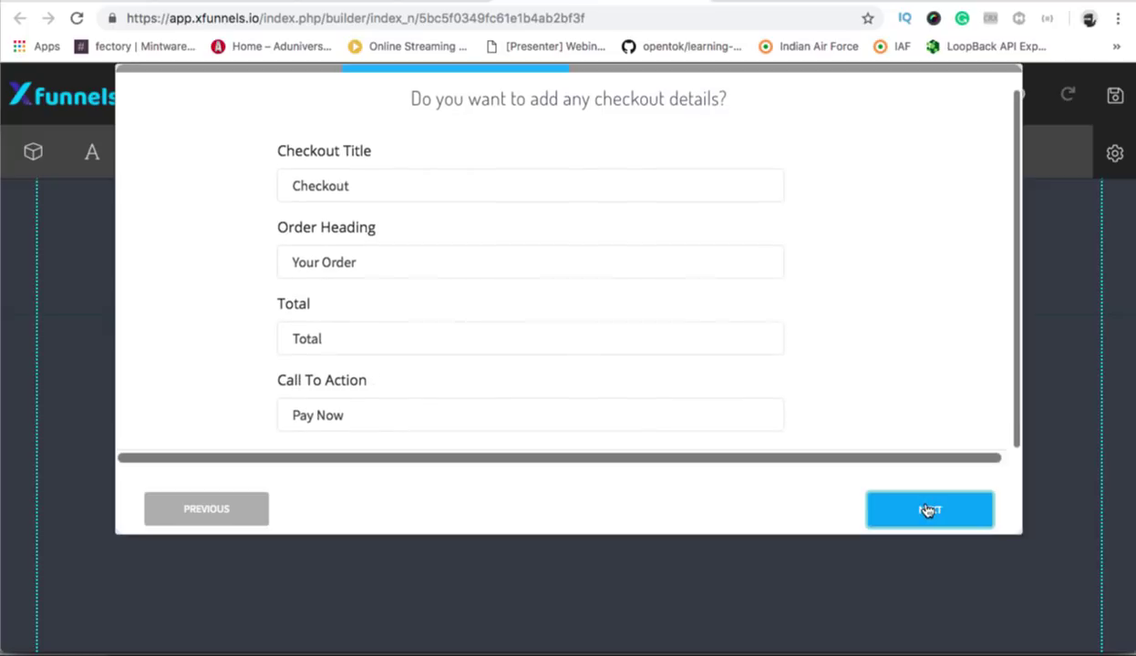
click(926, 511)
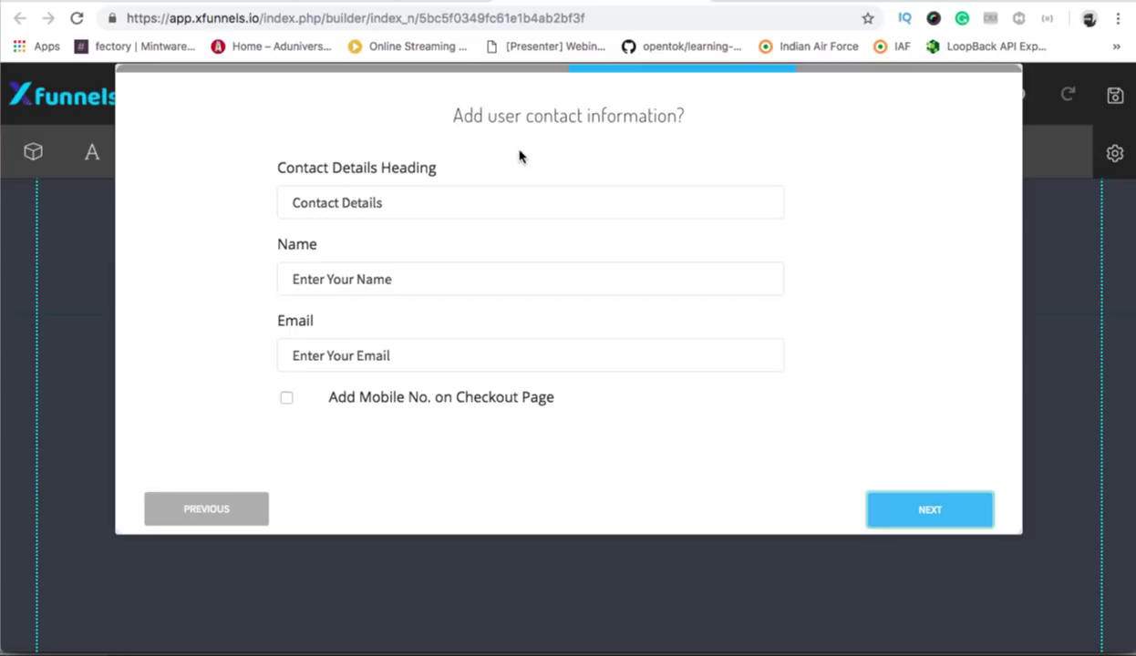
scroll(456, 408, down, 1)
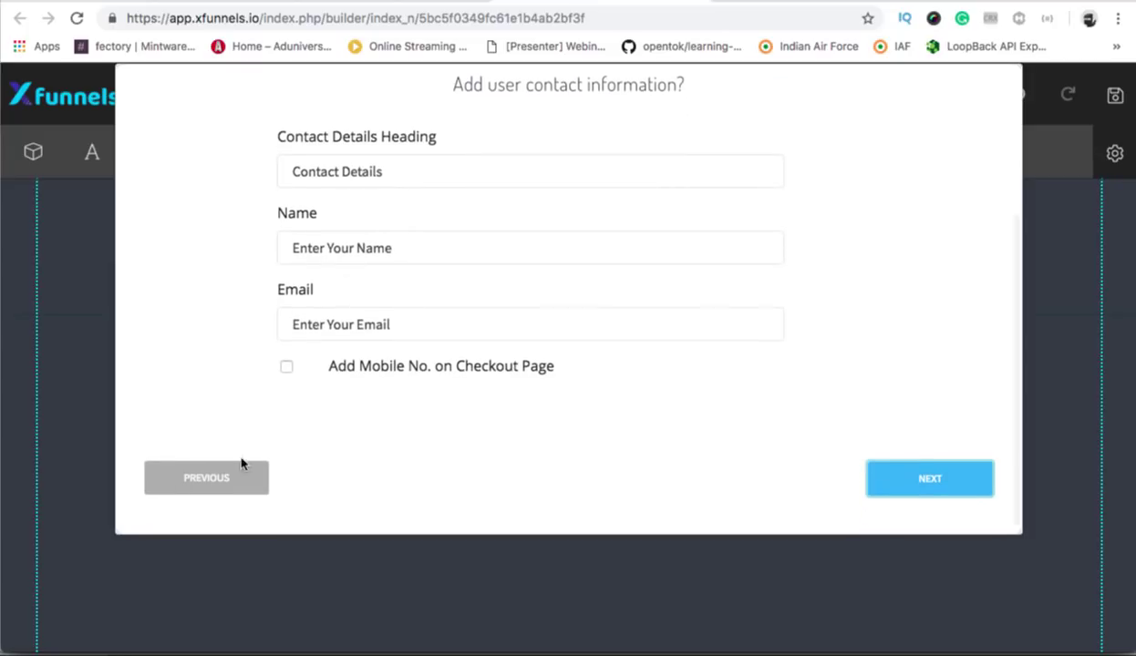
click(286, 367)
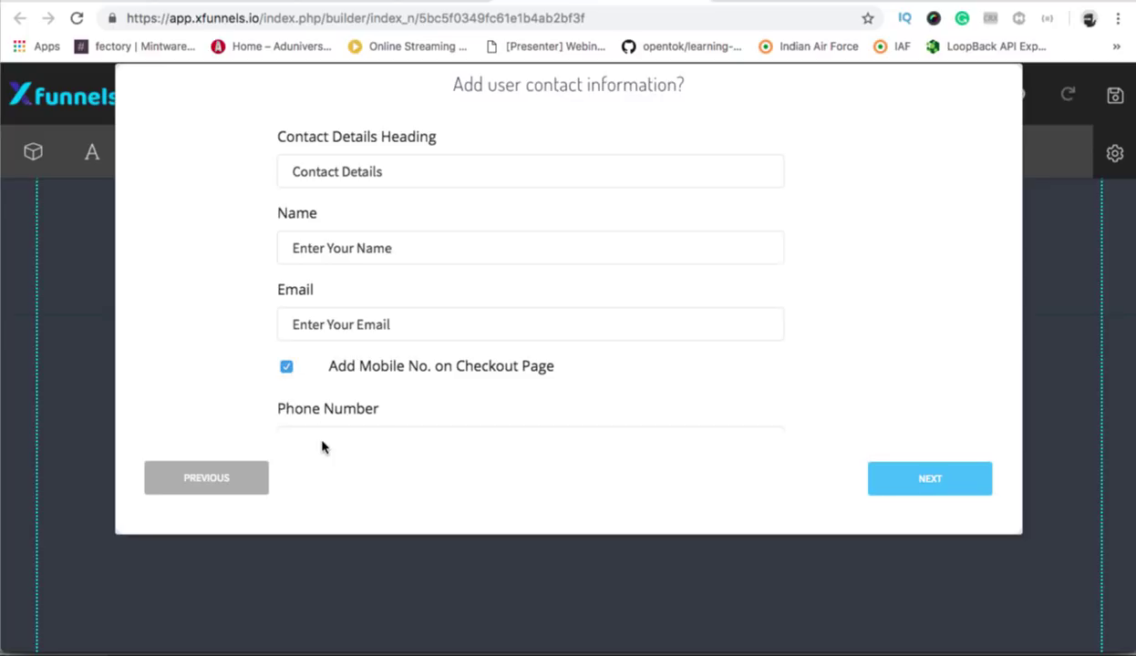
Leave the address requirement at None and finish saving the checkout setup.
scroll(379, 355, down, 1)
scroll(381, 360, down, 3)
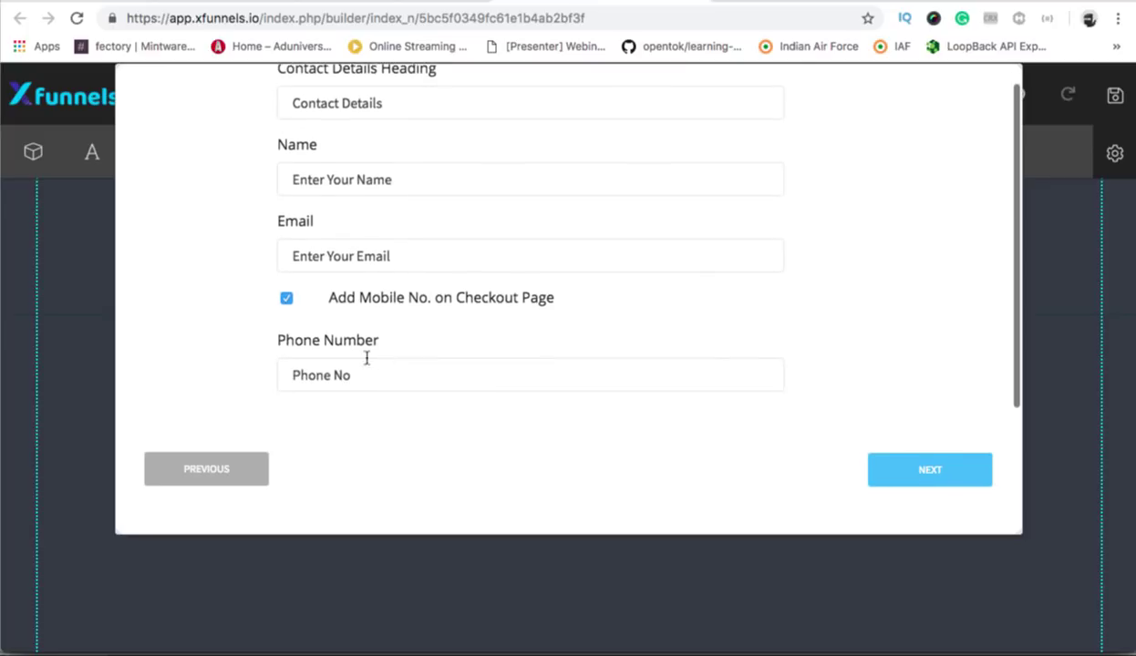
click(922, 470)
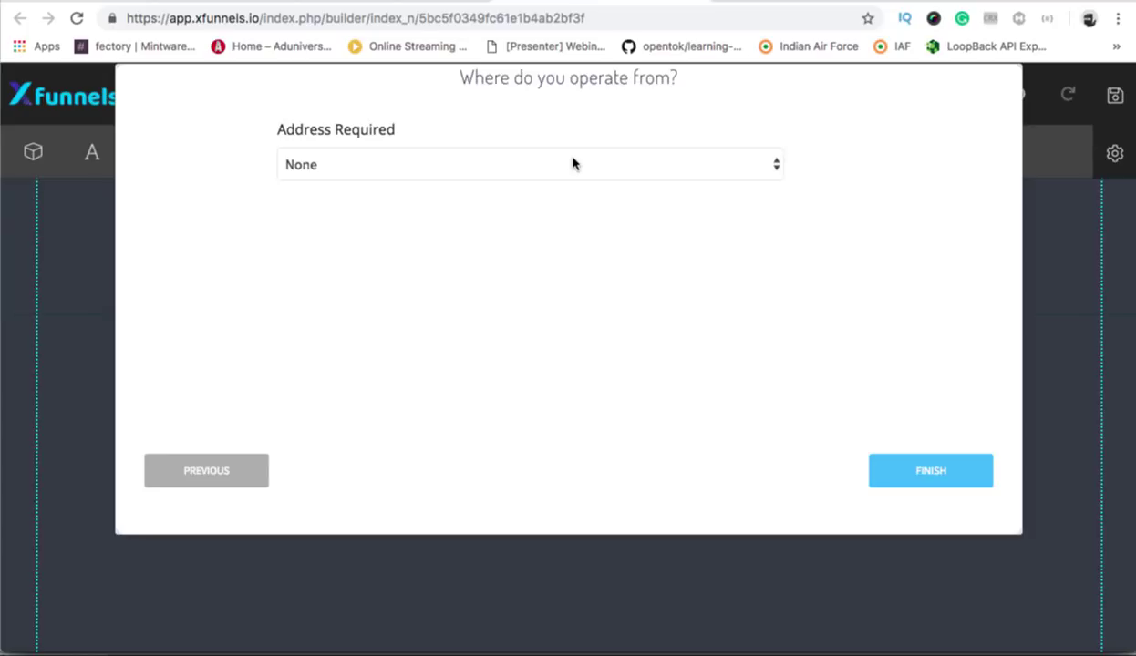
click(967, 469)
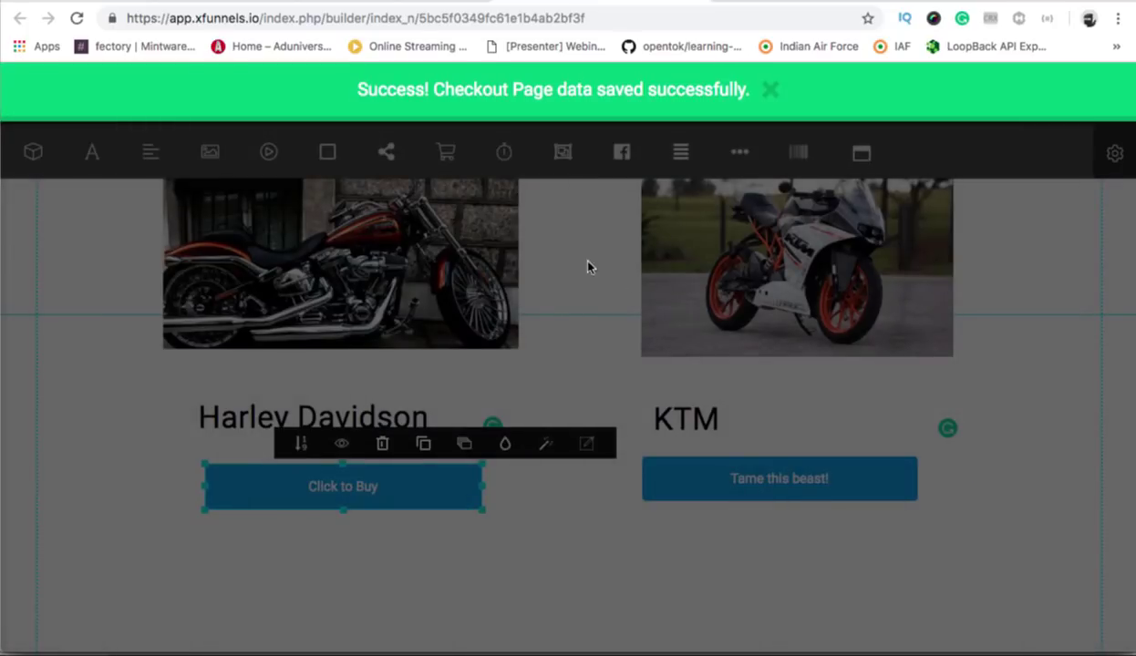
click(768, 91)
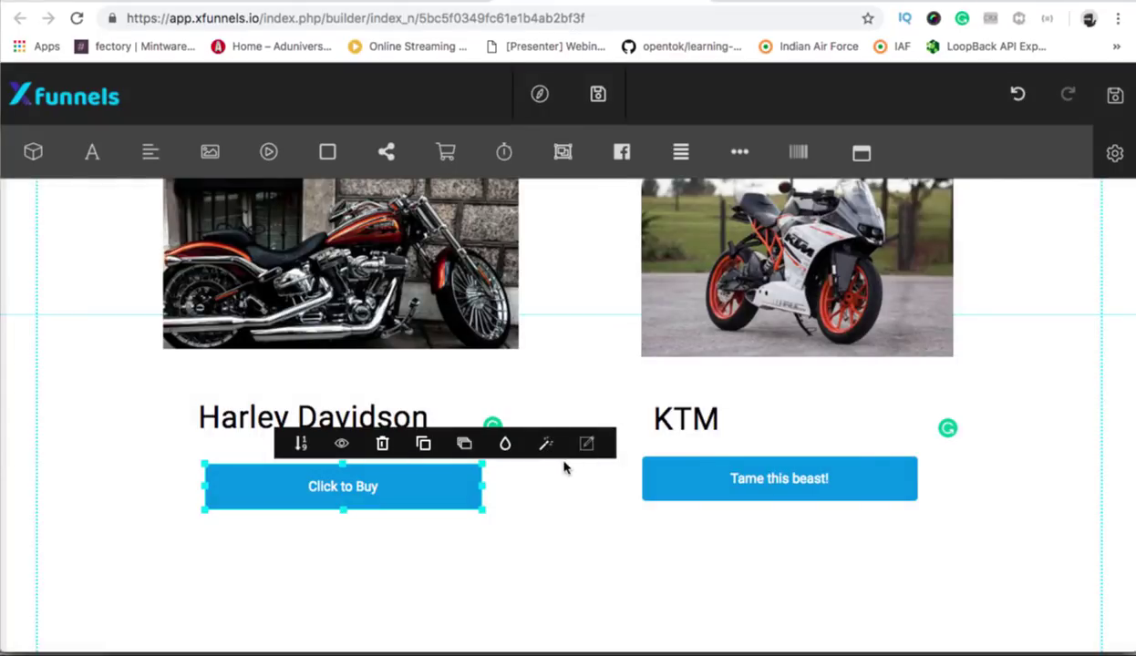
click(547, 538)
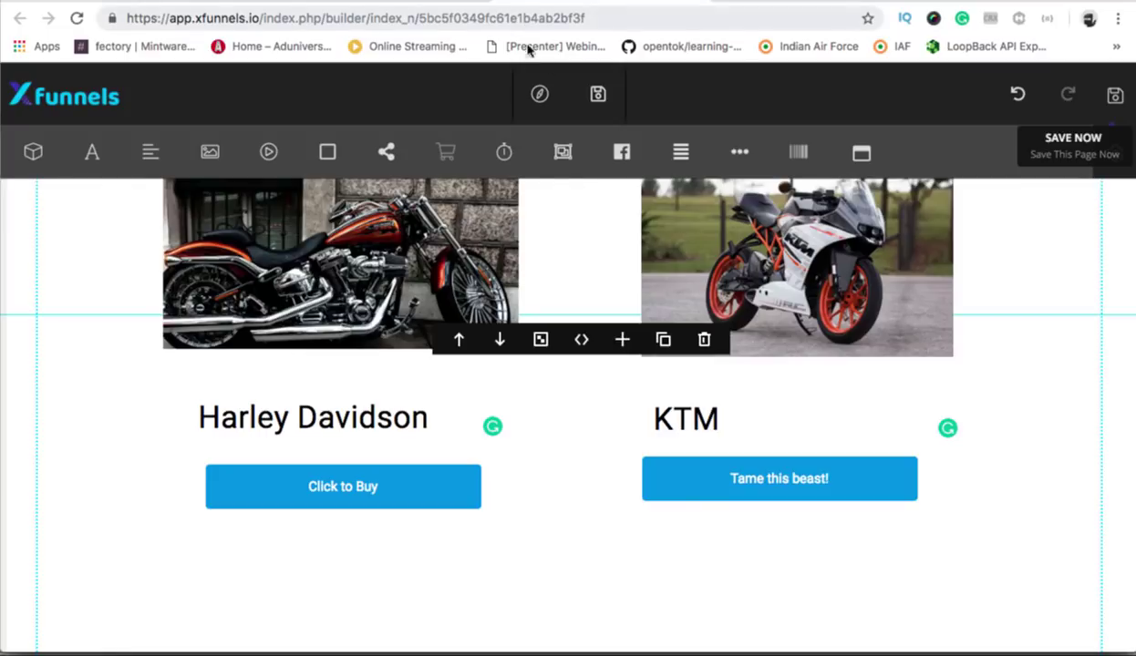
In preview, buy the Harley, enter a name and e-mail, and pay for $5,000.00.
click(541, 96)
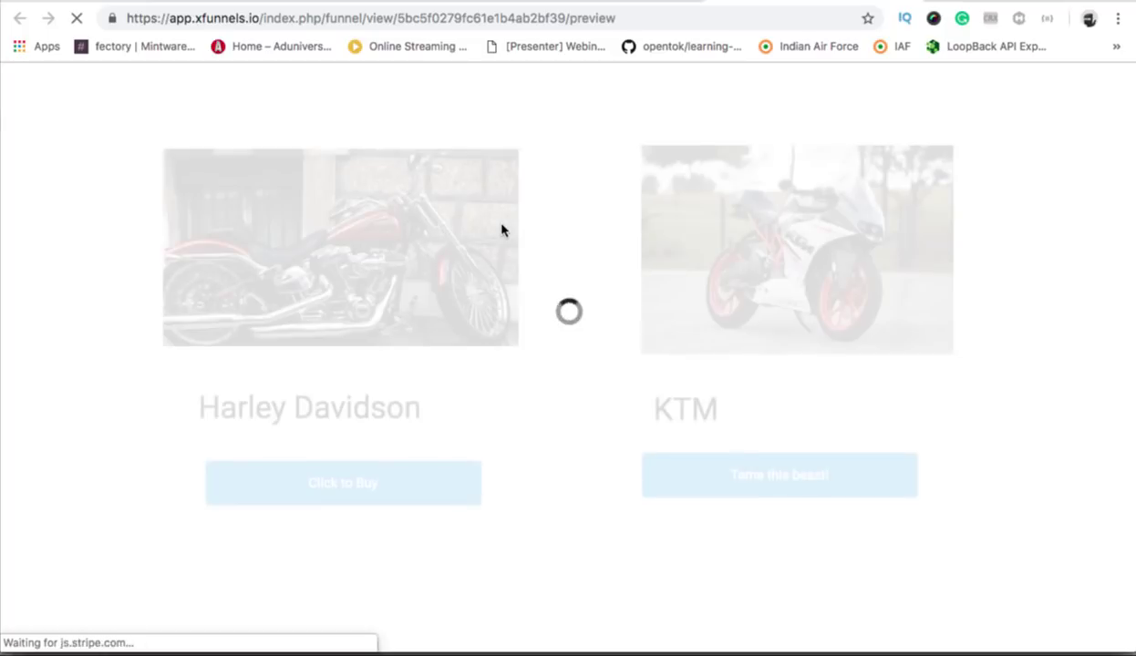
click(337, 497)
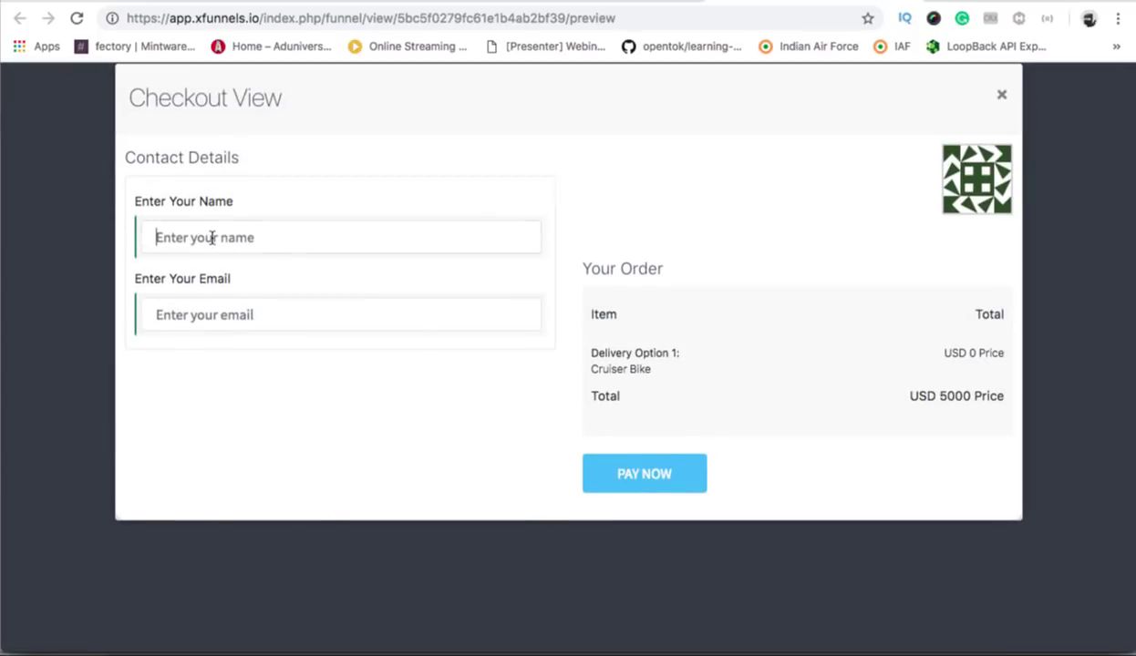
text(shubha)
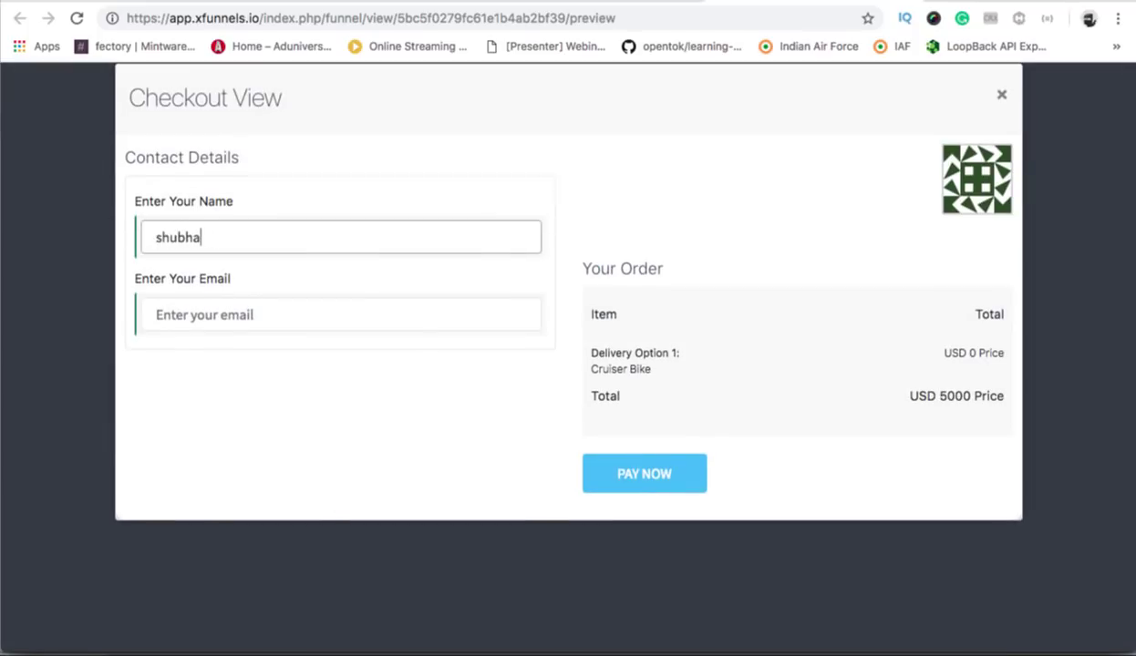
text(hu)
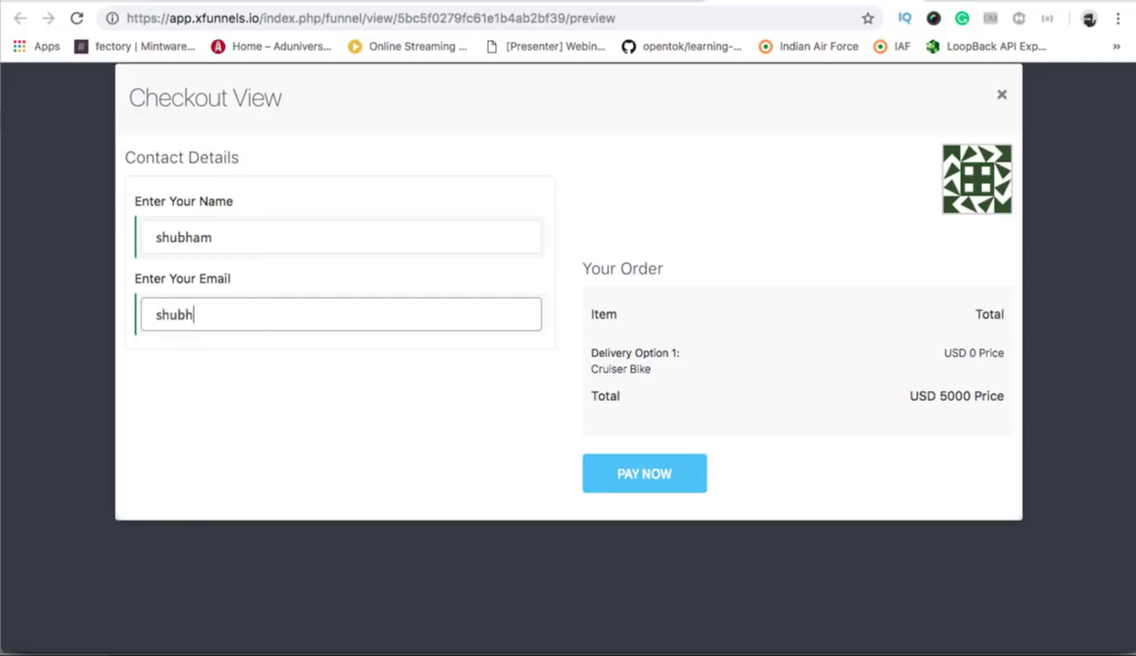
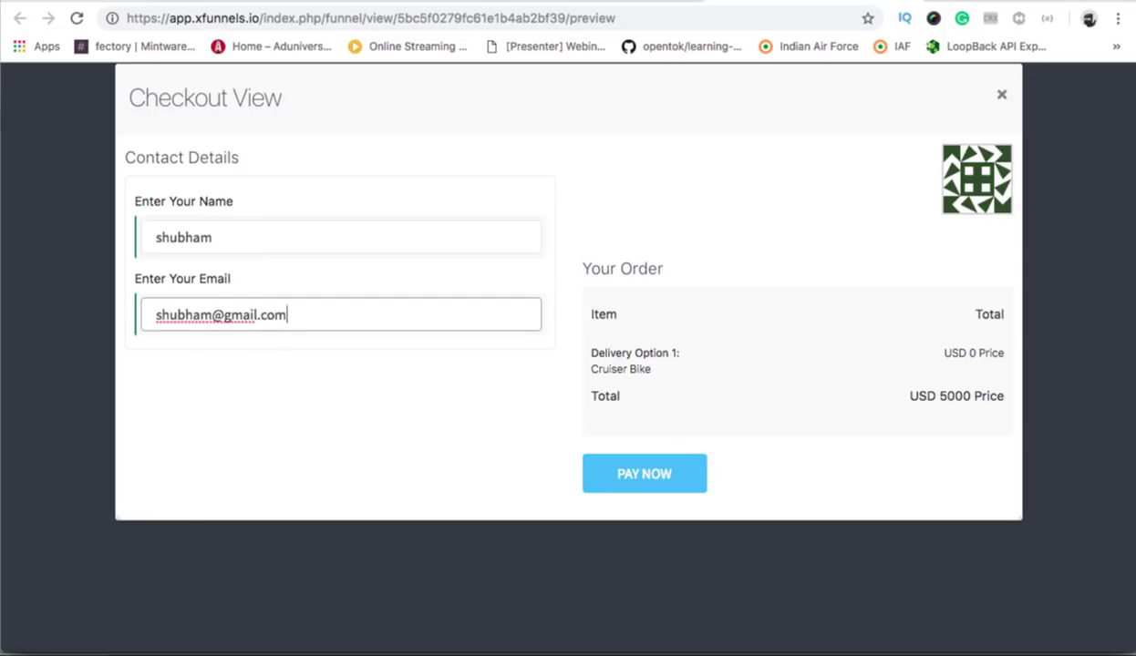
click(643, 476)
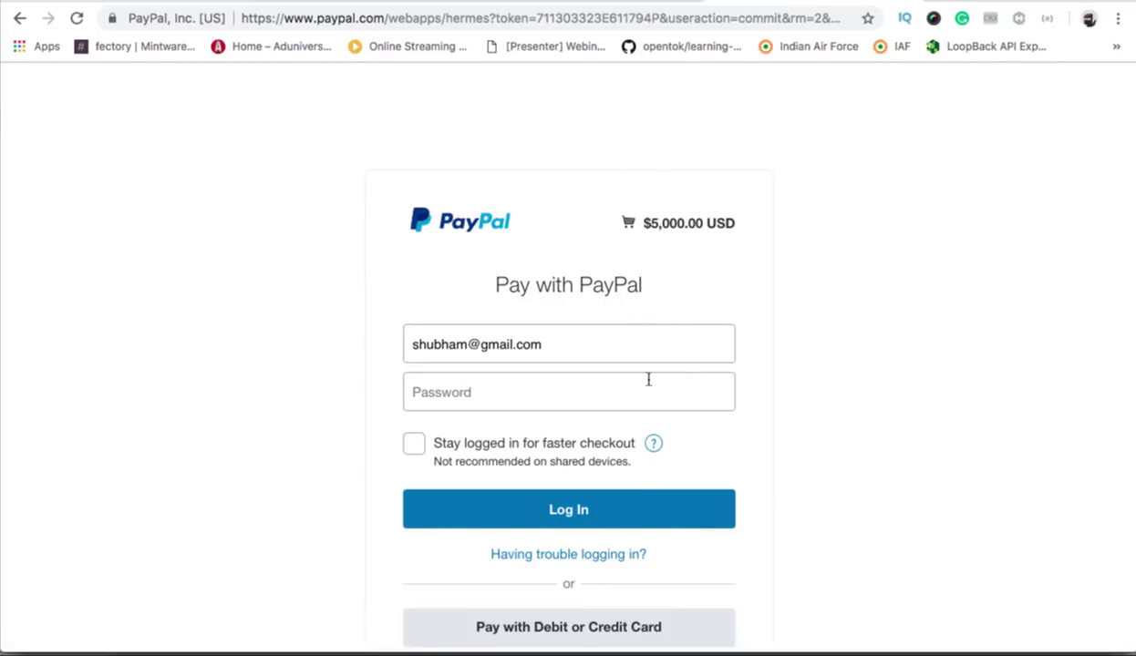
Scroll through the PayPal login page before returning to the XFunnels builder.
scroll(652, 406, down, 5)
scroll(652, 410, up, 5)
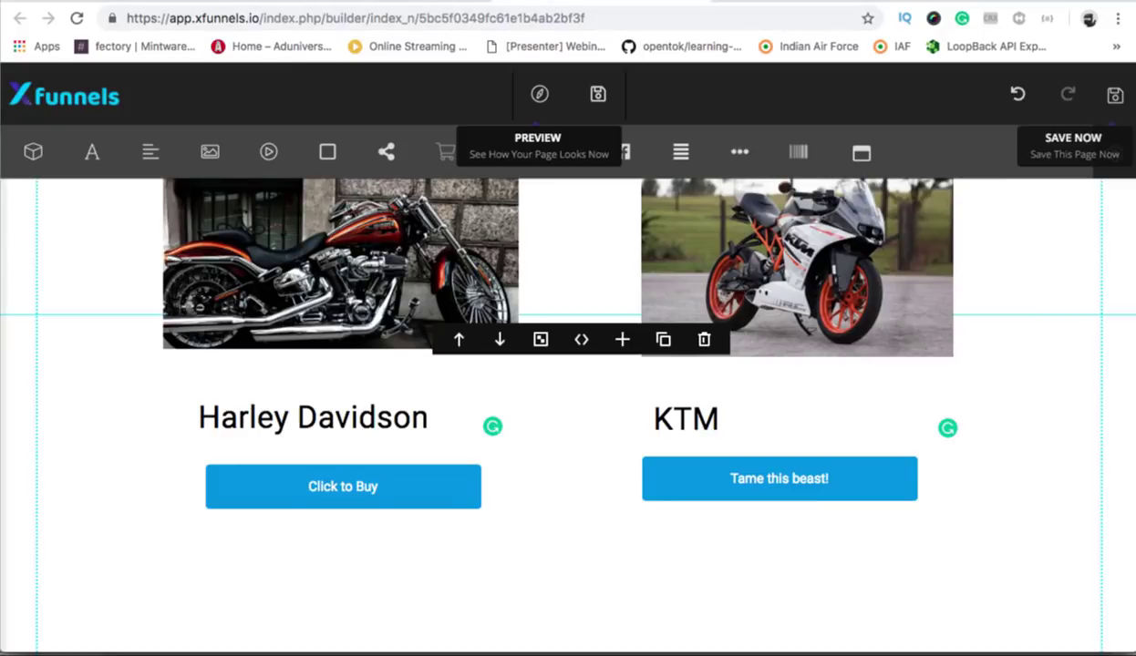
Select the KTM 'Tame this beast!' button and open its product checkout settings.
scroll(1037, 513, up, 1)
scroll(1037, 513, up, 1)
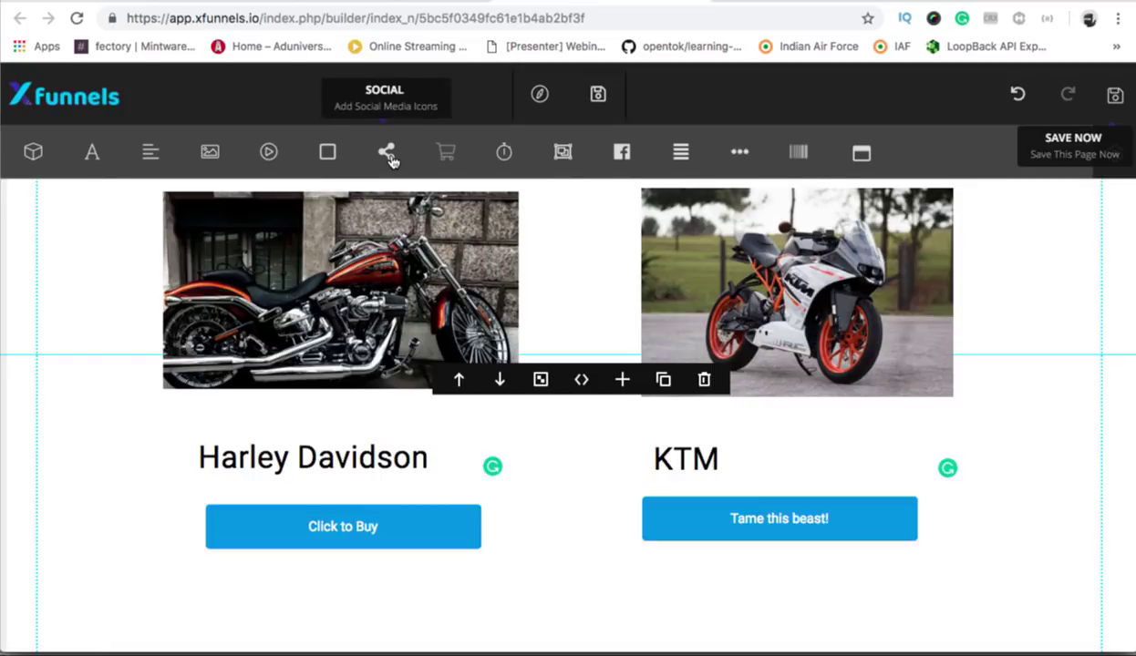
click(768, 522)
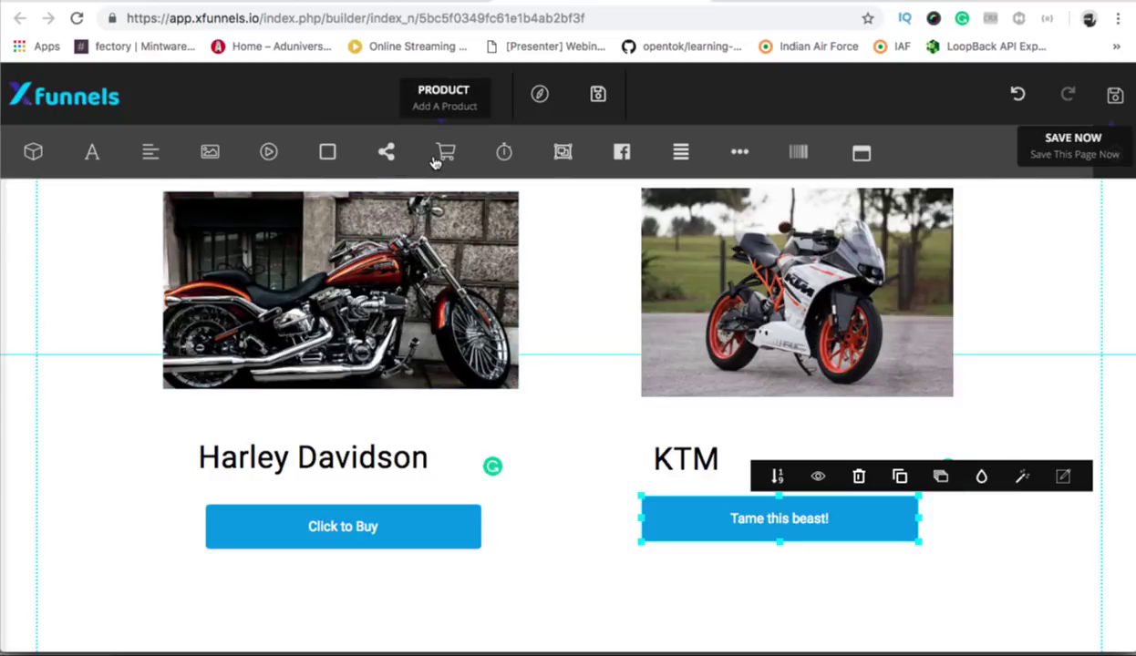
click(674, 611)
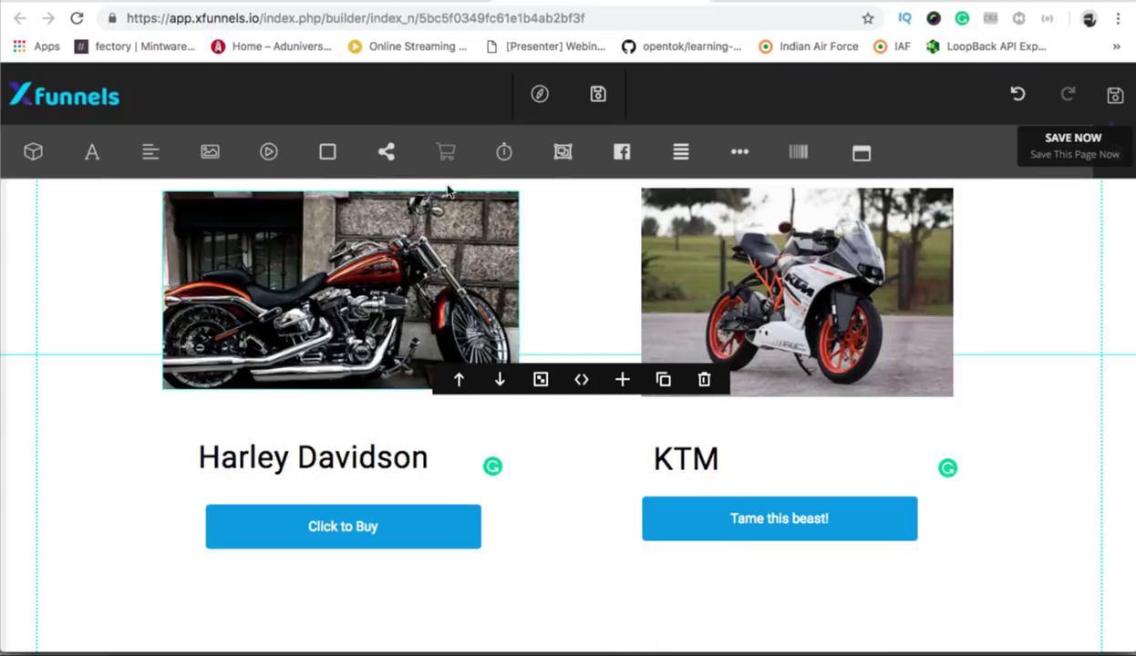
click(708, 524)
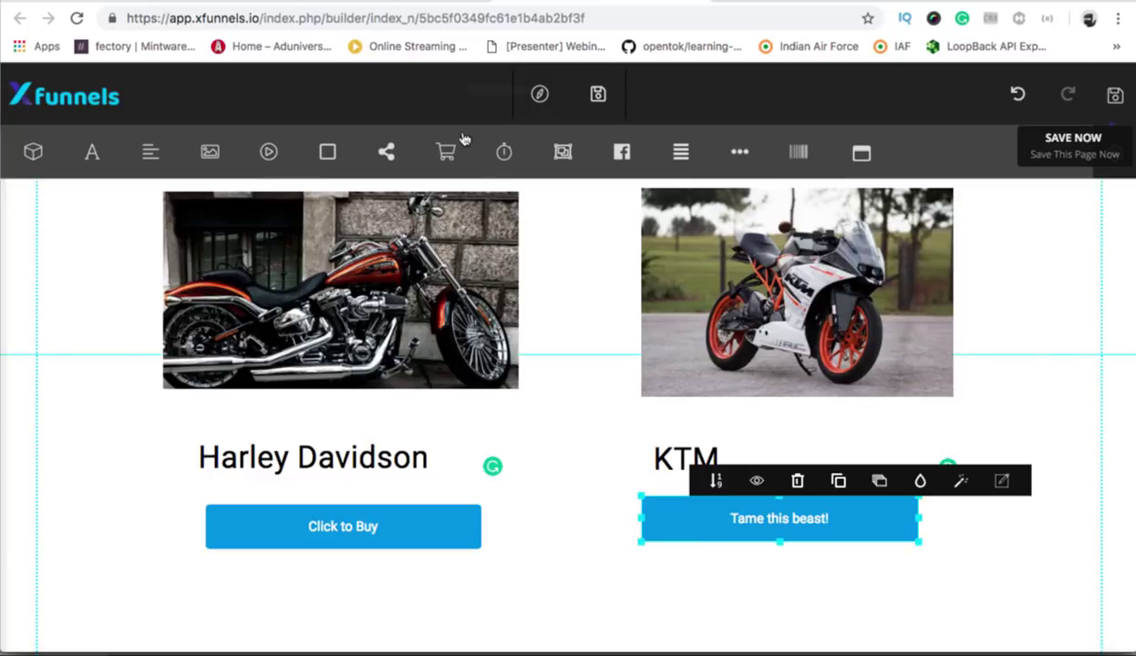
click(445, 150)
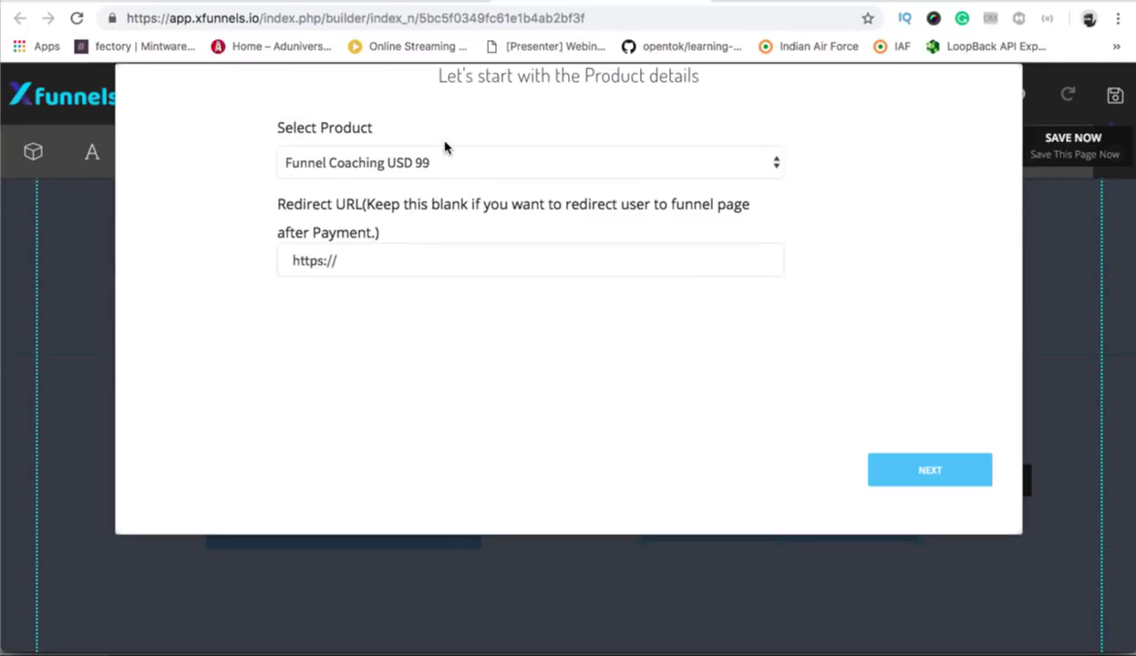
Select 'Racing bike USD 4500' for the KTM button and set Address Required to 'Delivery & Billing Both'.
click(442, 160)
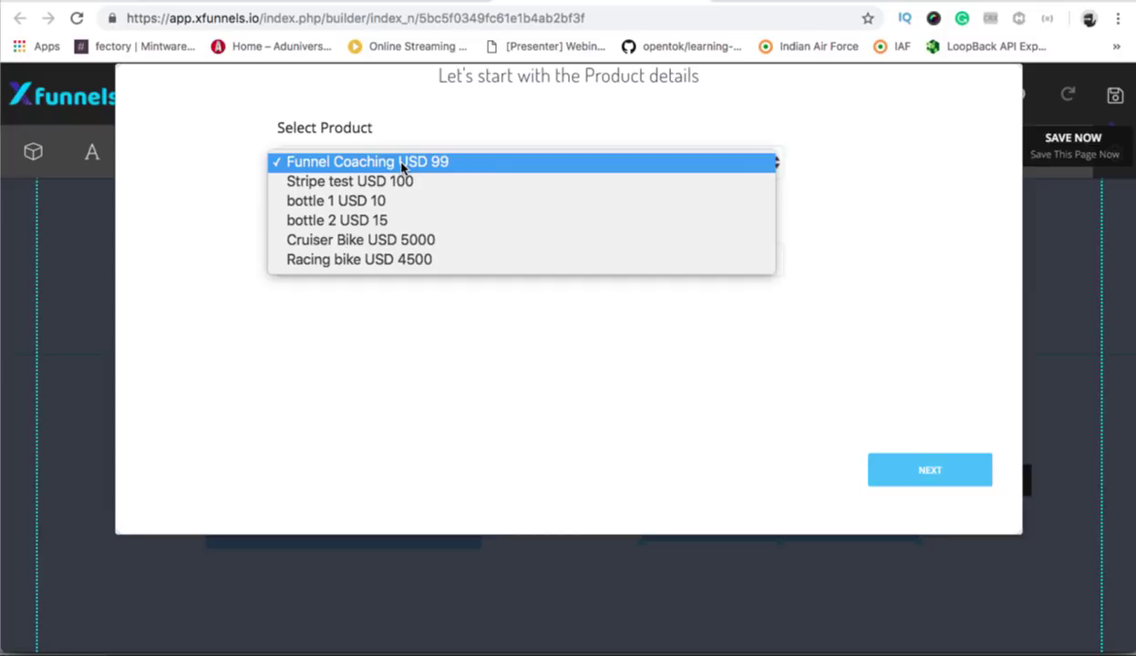
click(324, 259)
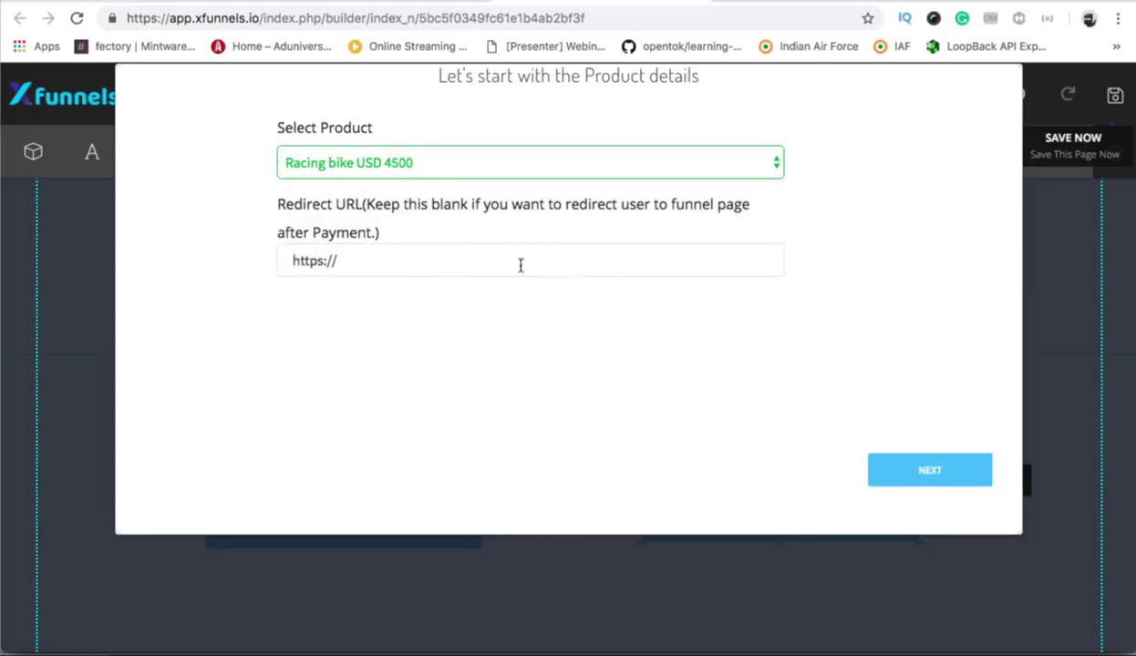
click(958, 473)
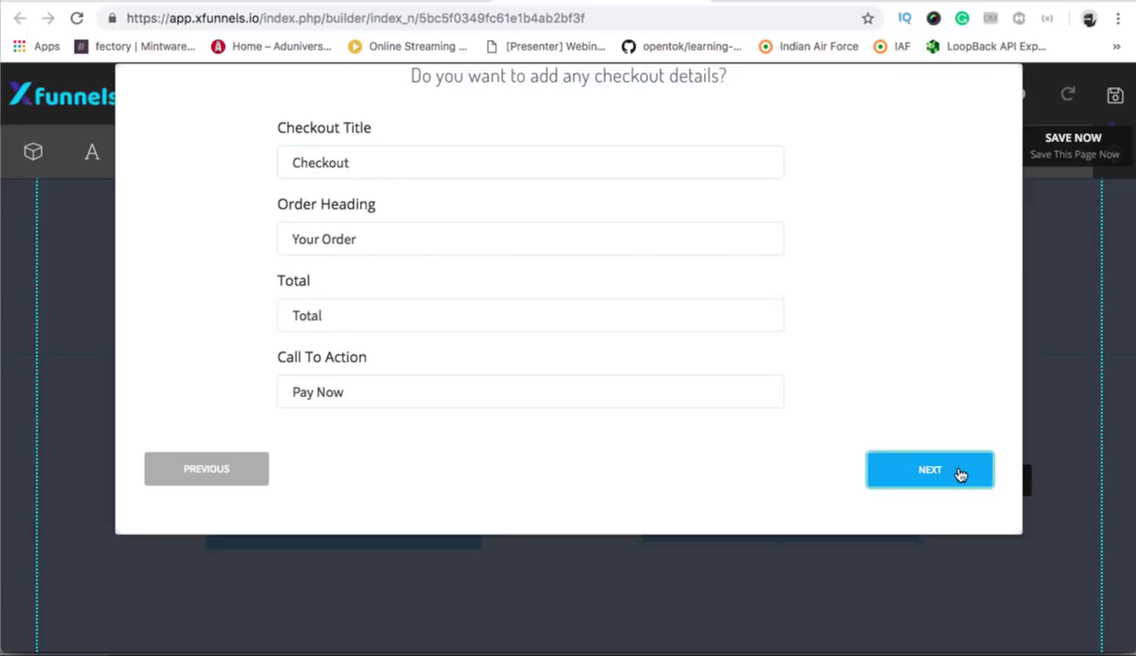
click(959, 473)
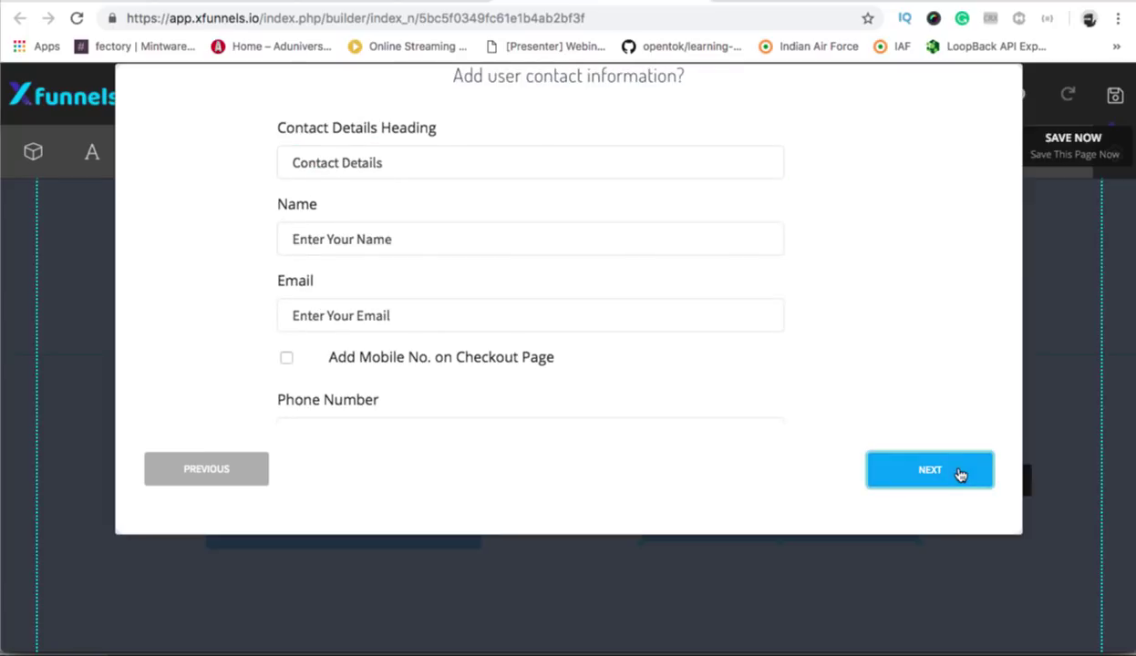
click(959, 474)
click(353, 166)
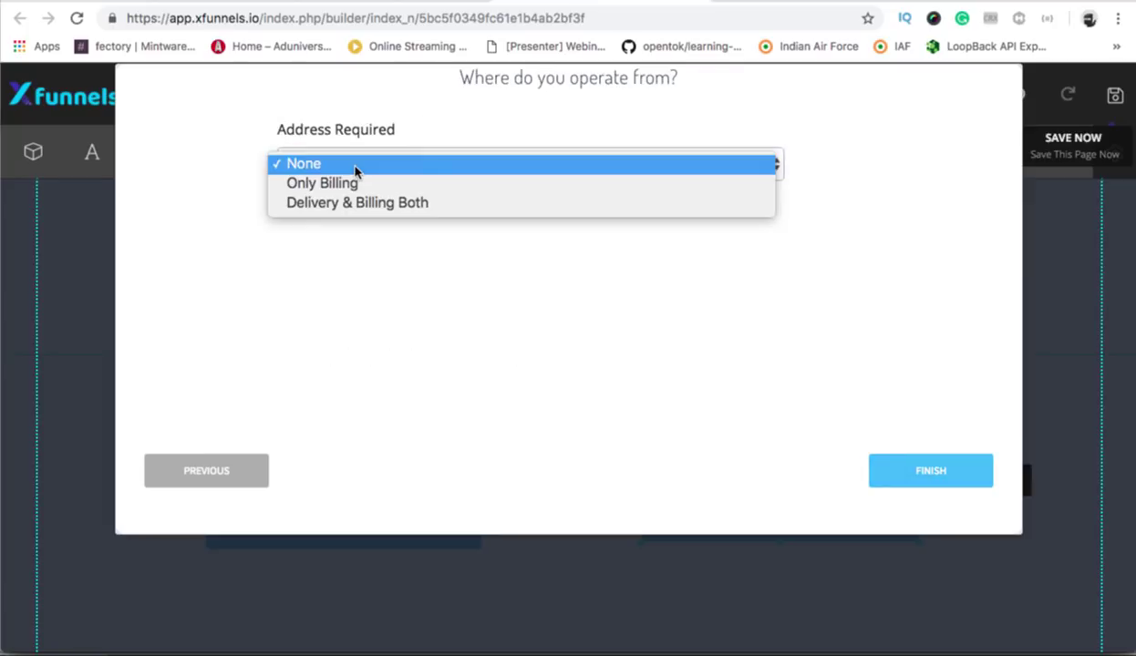
click(324, 204)
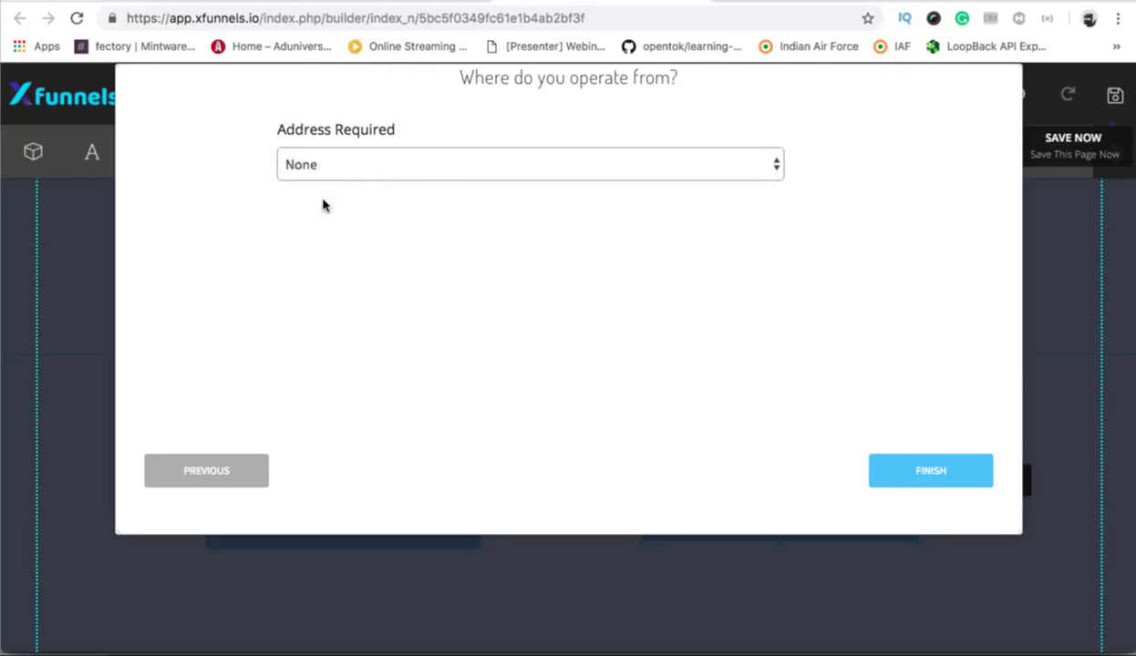
click(923, 486)
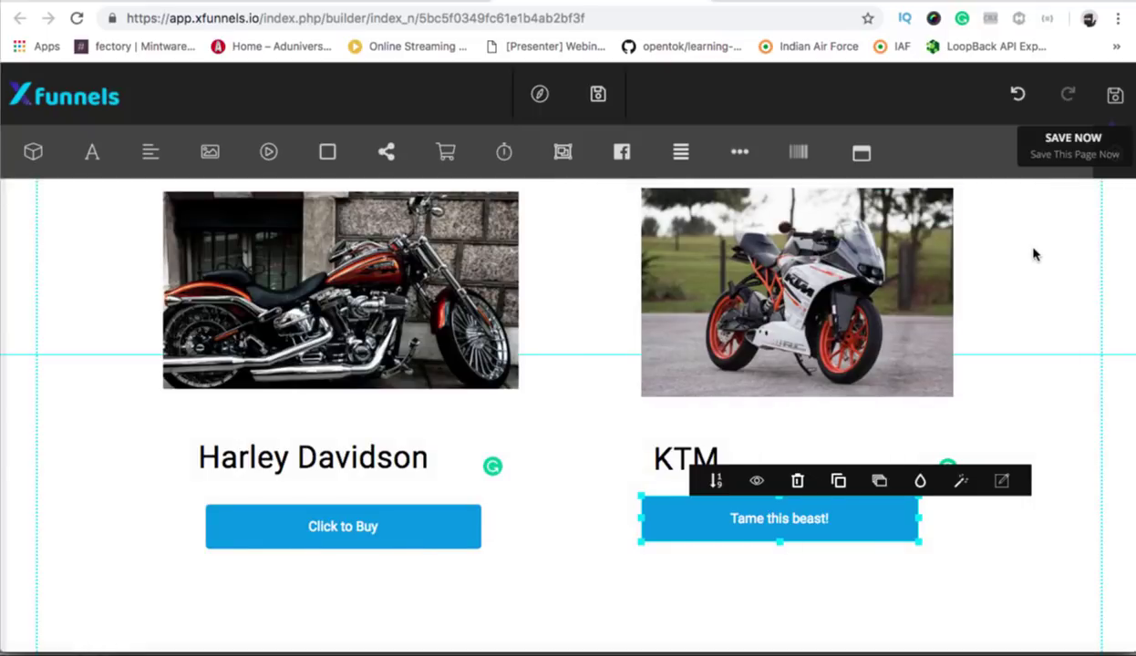
Save and preview the page, then open the 'Tame this beast!' checkout showing Racing bike at USD 4500.
click(1114, 96)
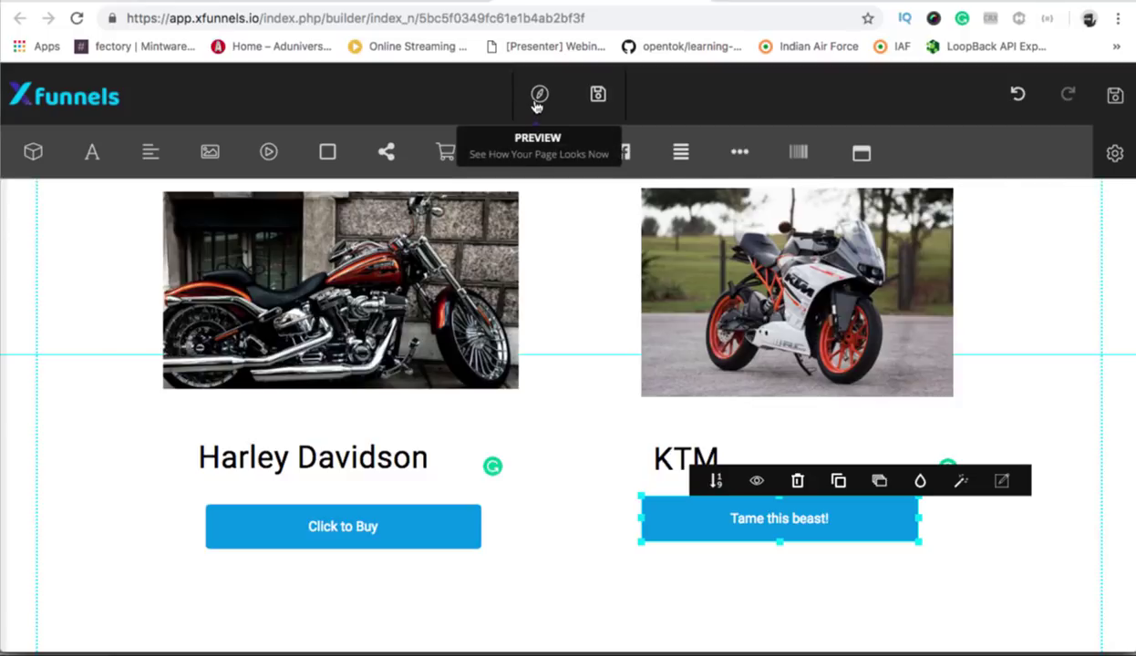
click(536, 96)
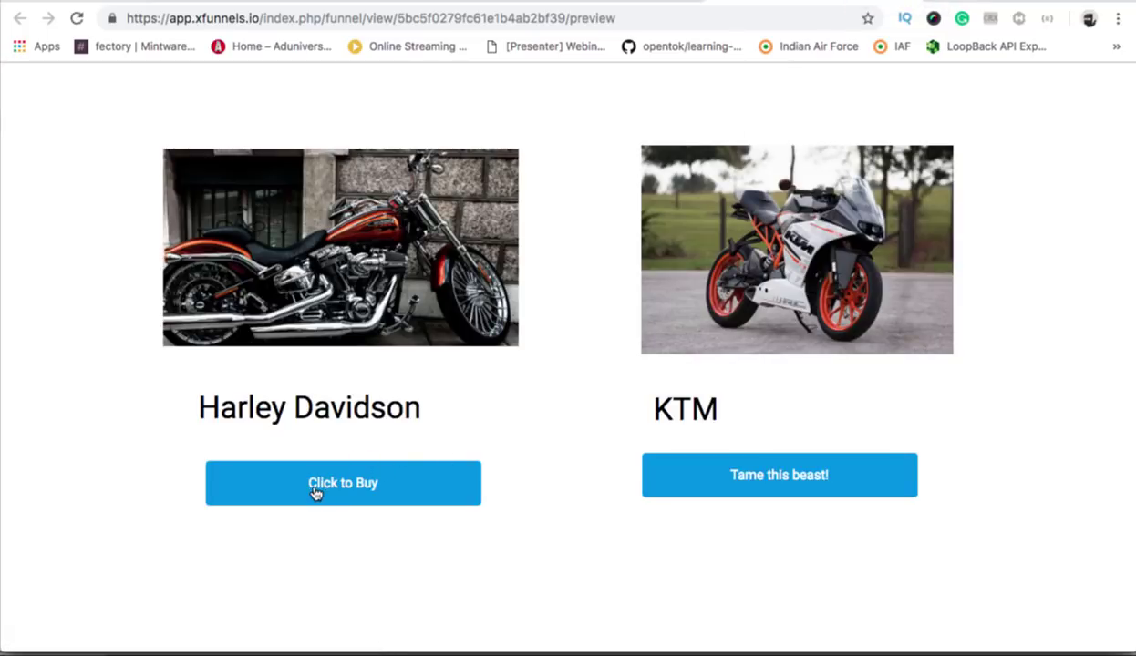
click(760, 492)
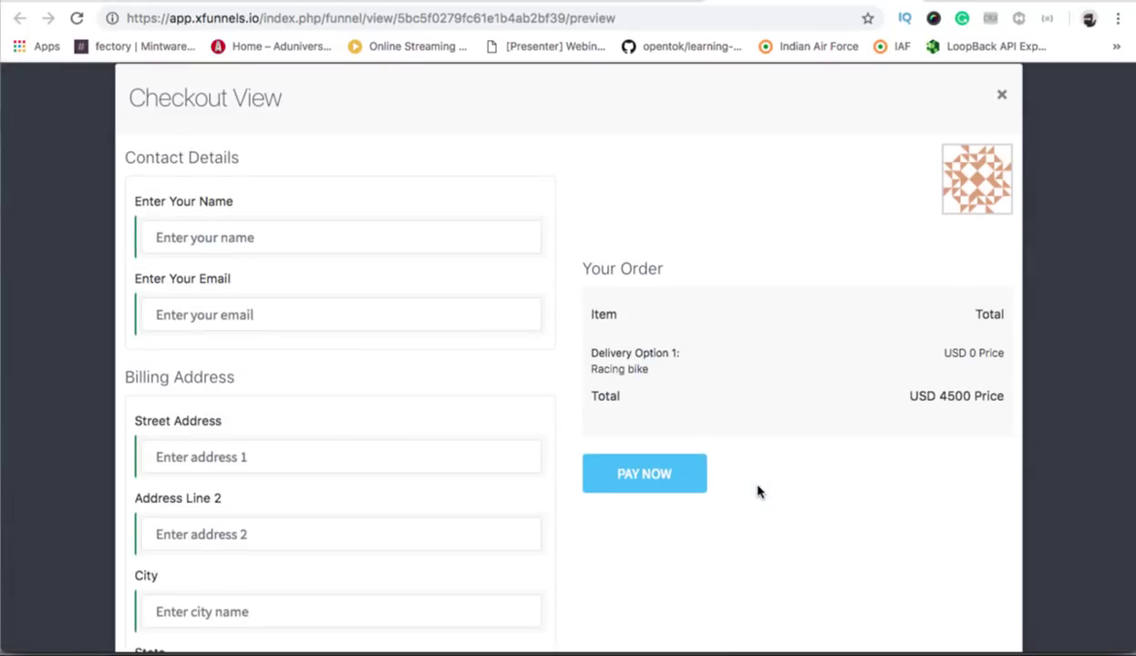
scroll(411, 342, down, 2)
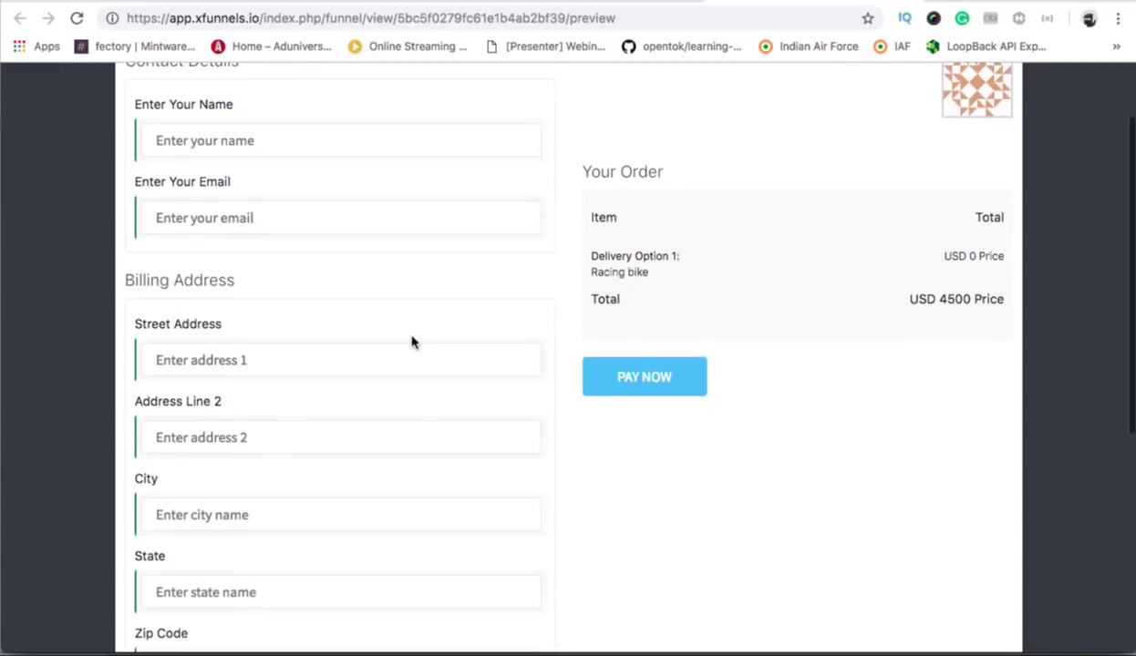
scroll(411, 340, up, 2)
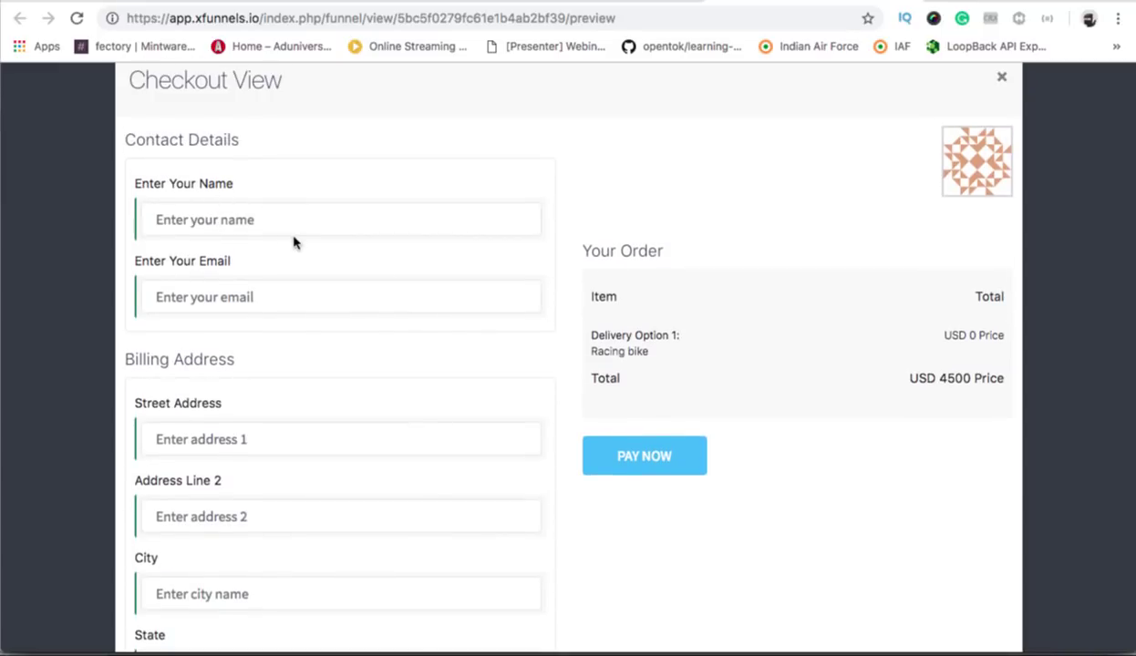
scroll(170, 415, down, 5)
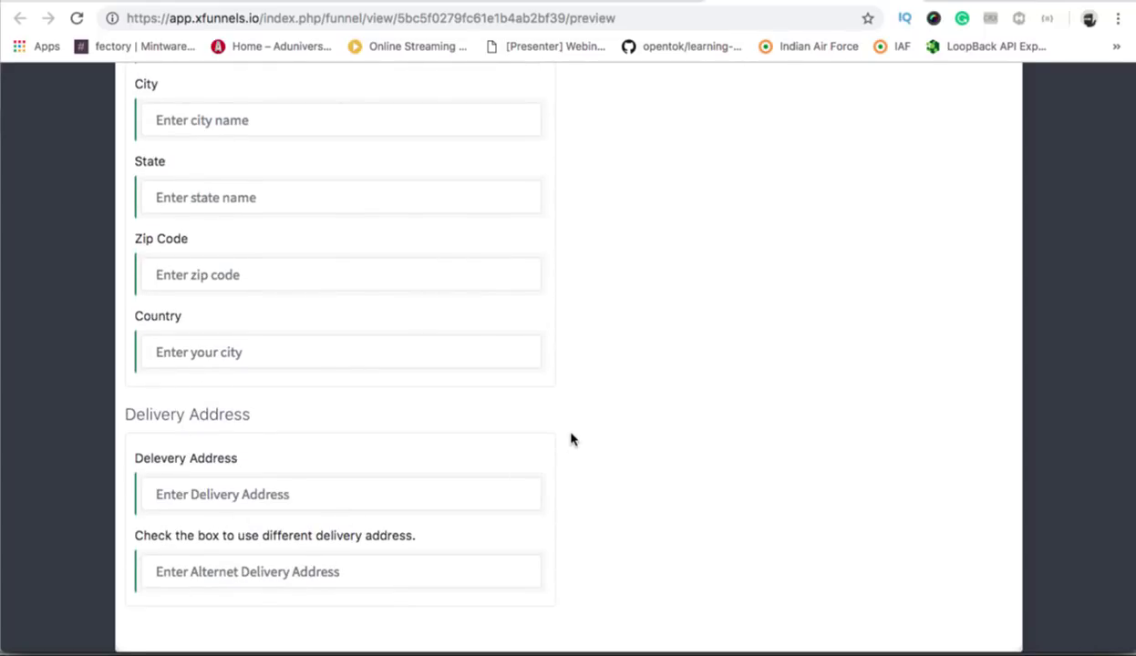
scroll(573, 438, up, 5)
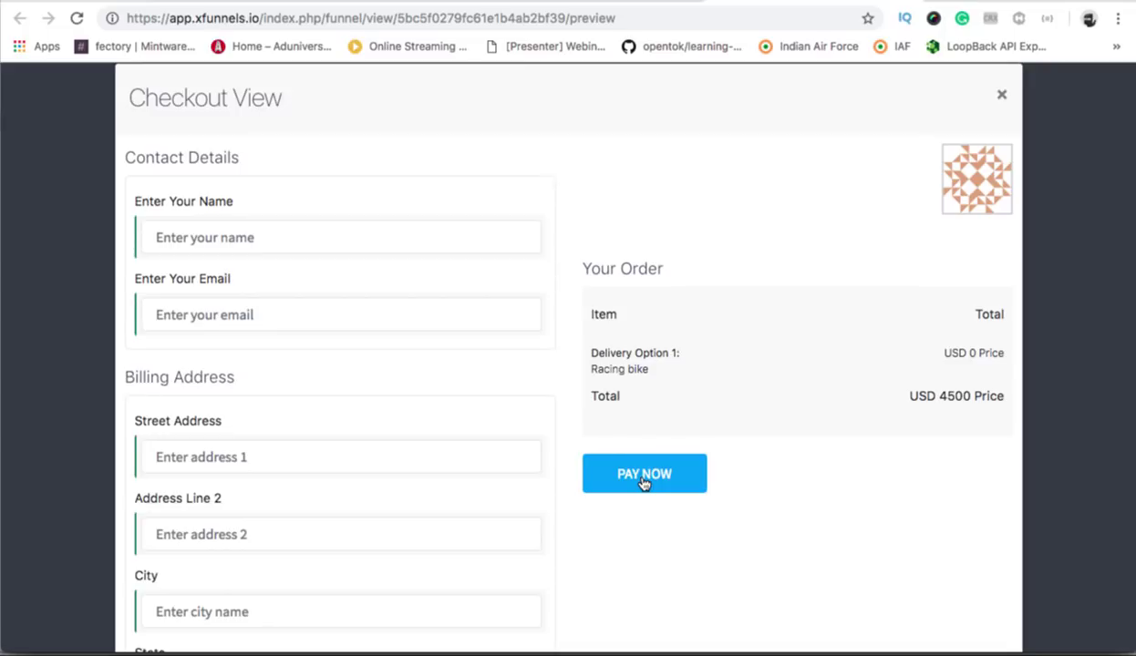
Try paying with the empty form, then enter the buyer's name and e-mail address.
click(643, 482)
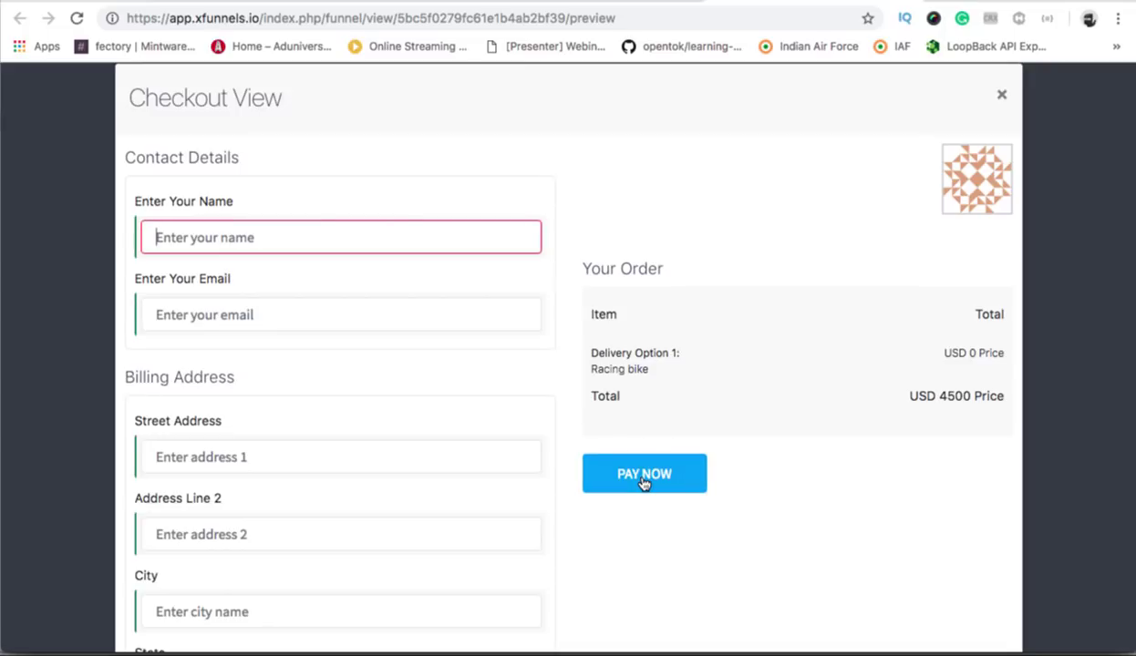
click(287, 238)
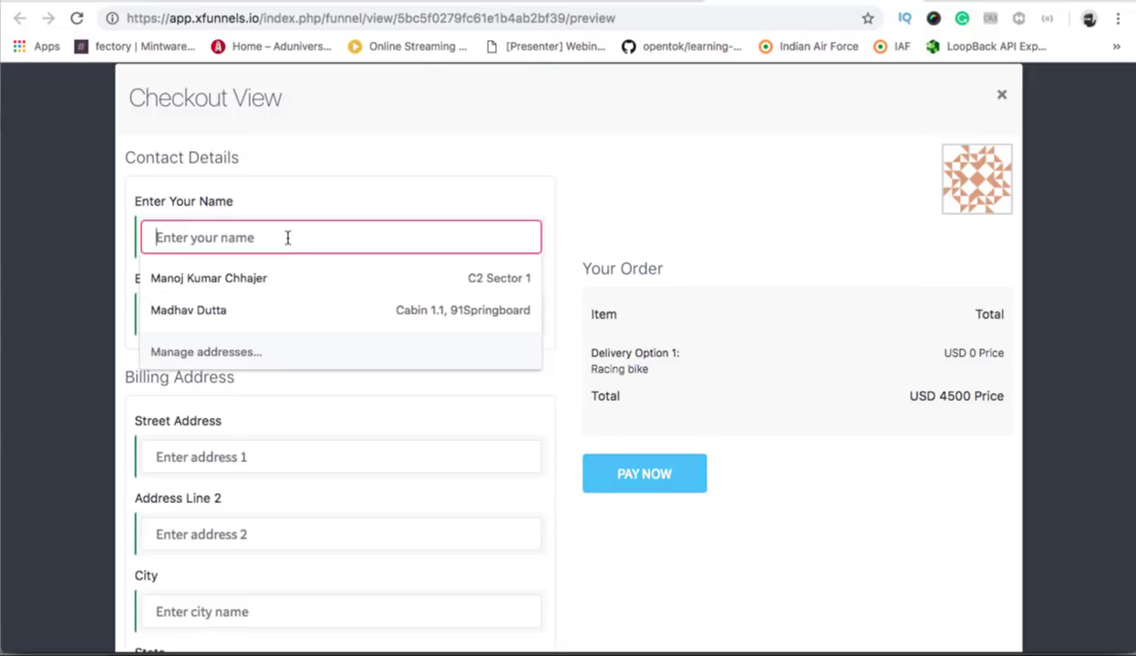
text(Shubha)
key(BackSpace)
key(BackSpace)
key(BackSpace)
key(BackSpace)
key(BackSpace)
key(BackSpace)
text(s)
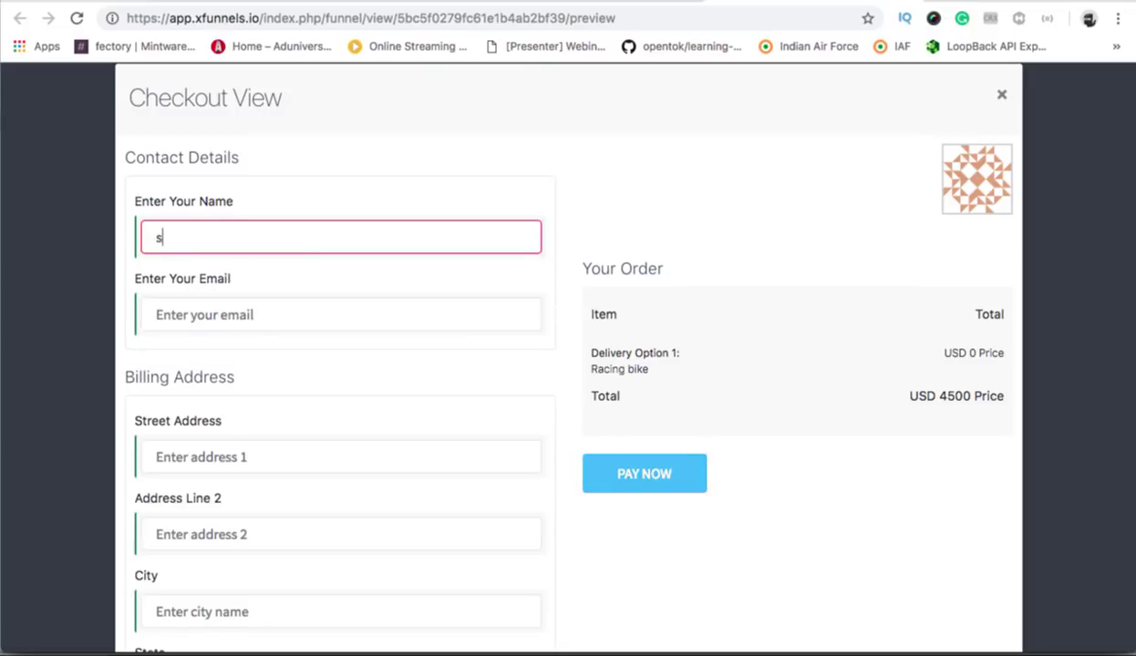
text(hubham)
key(Tab)
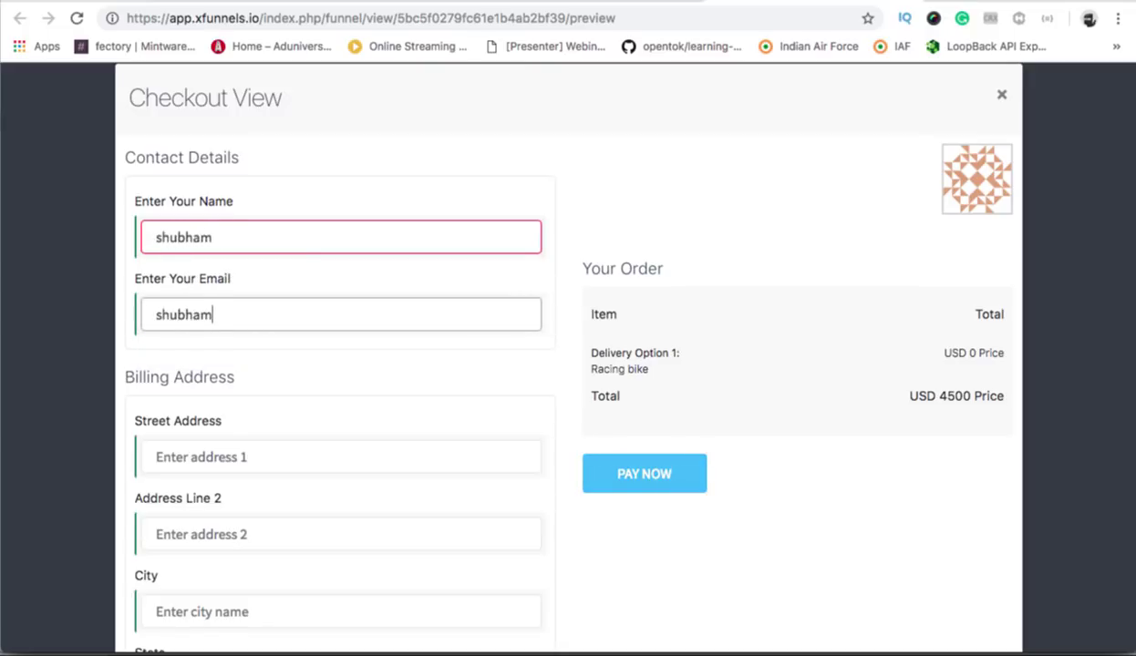
Fill both billing street address lines with test text.
key(Tab)
text(hasdkfjh)
key(Tab)
text(kjkdsjfhkjh)
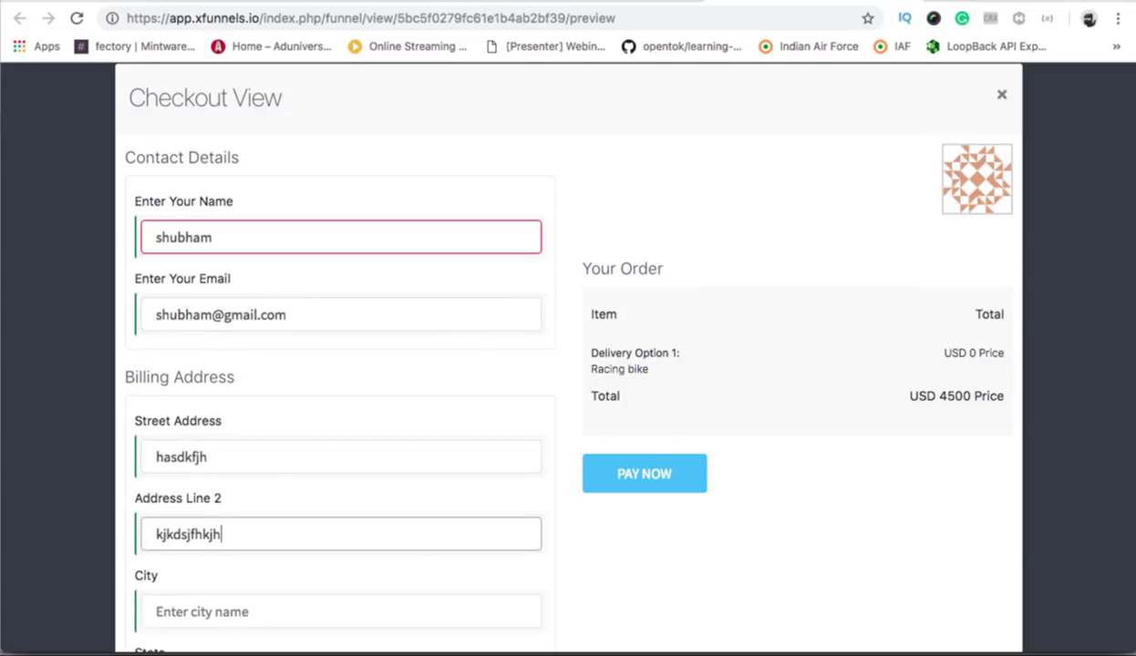
Fill in the billing city, state and zip code, with country India.
scroll(282, 525, down, 5)
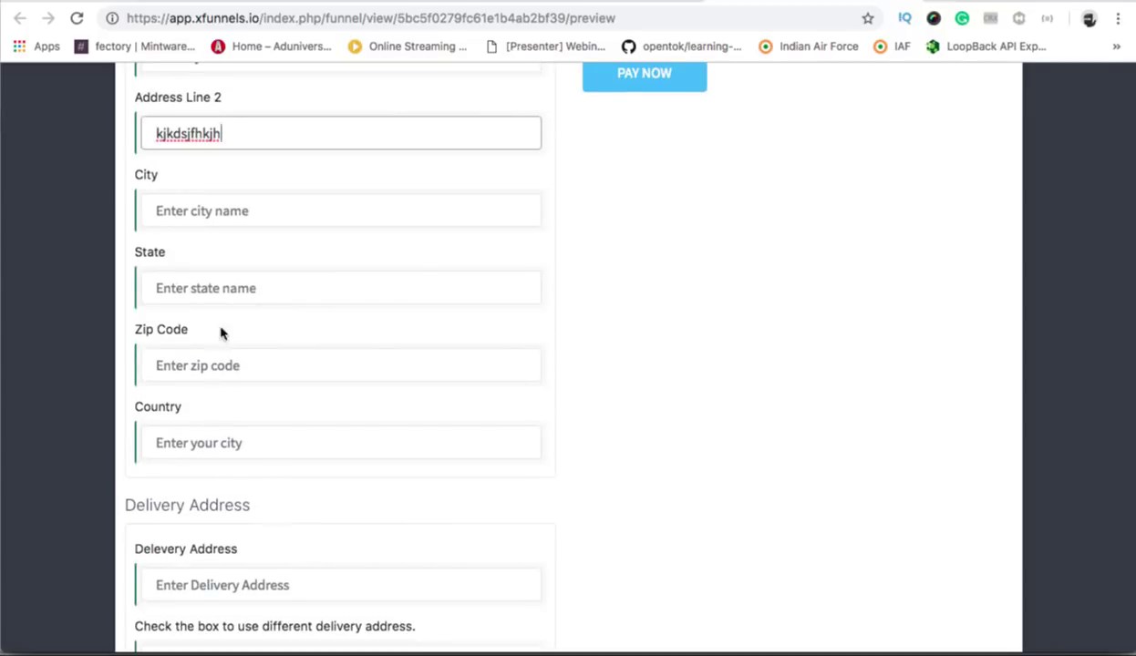
click(223, 208)
text(a;sdfl)
key(Tab)
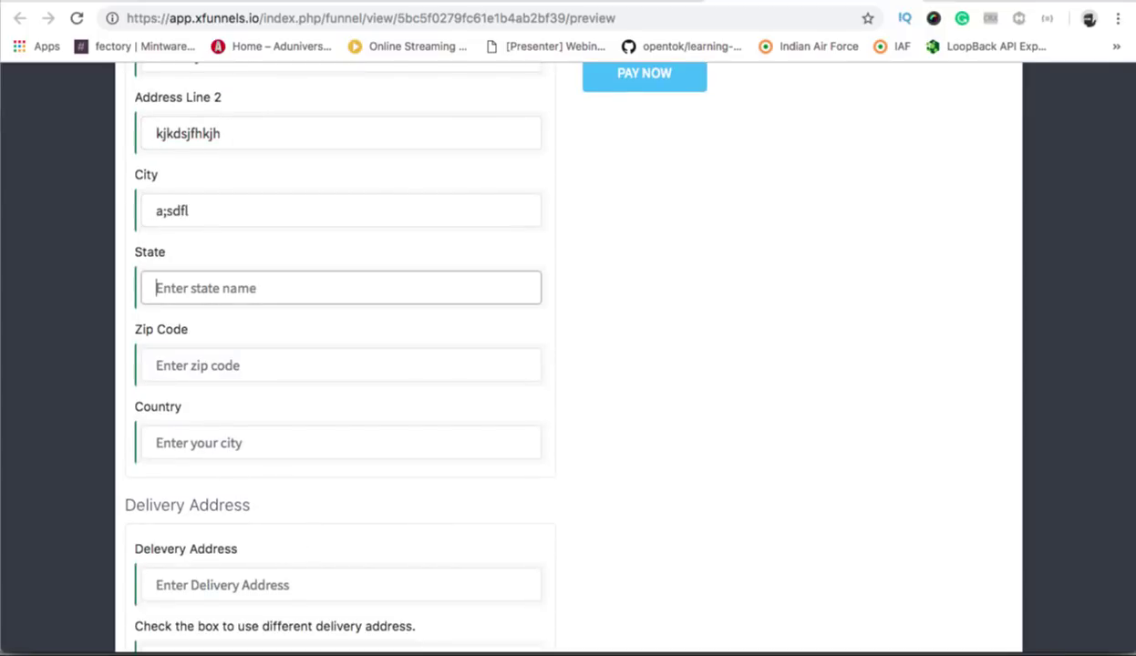
text(state)
key(Tab)
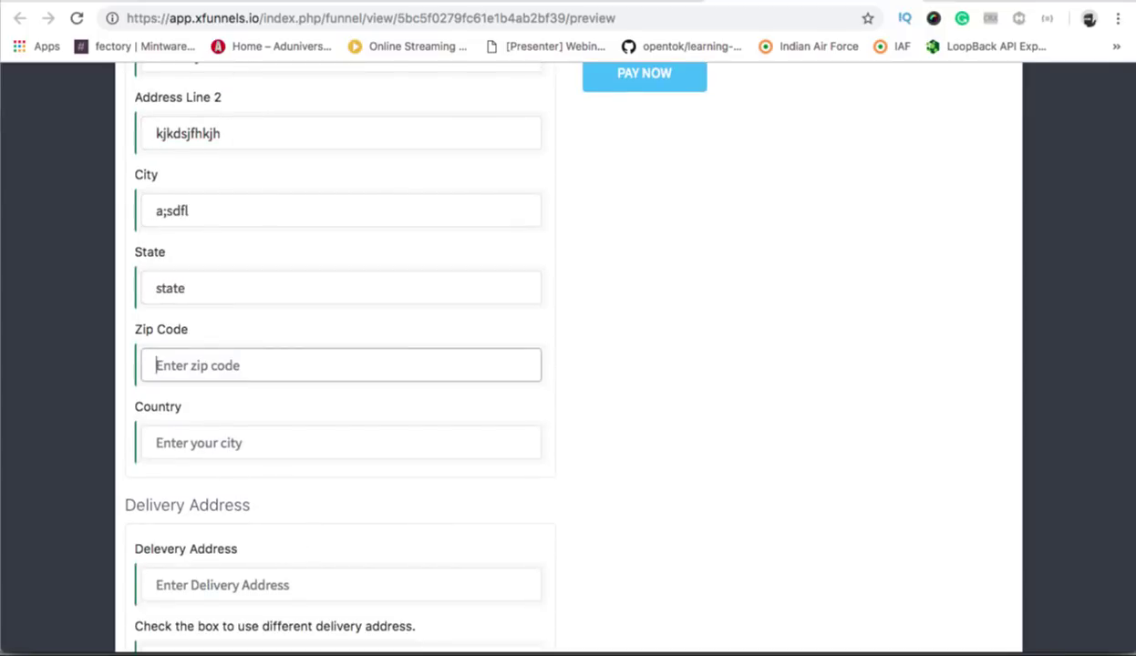
text(10980889)
key(Tab)
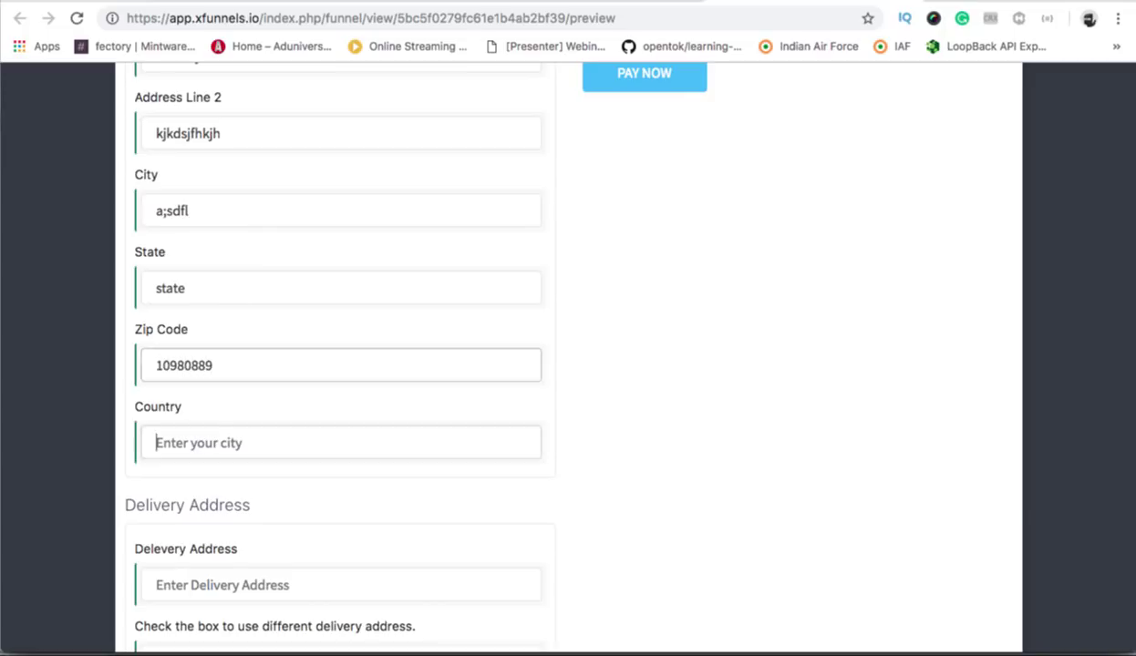
text(India)
key(Tab)
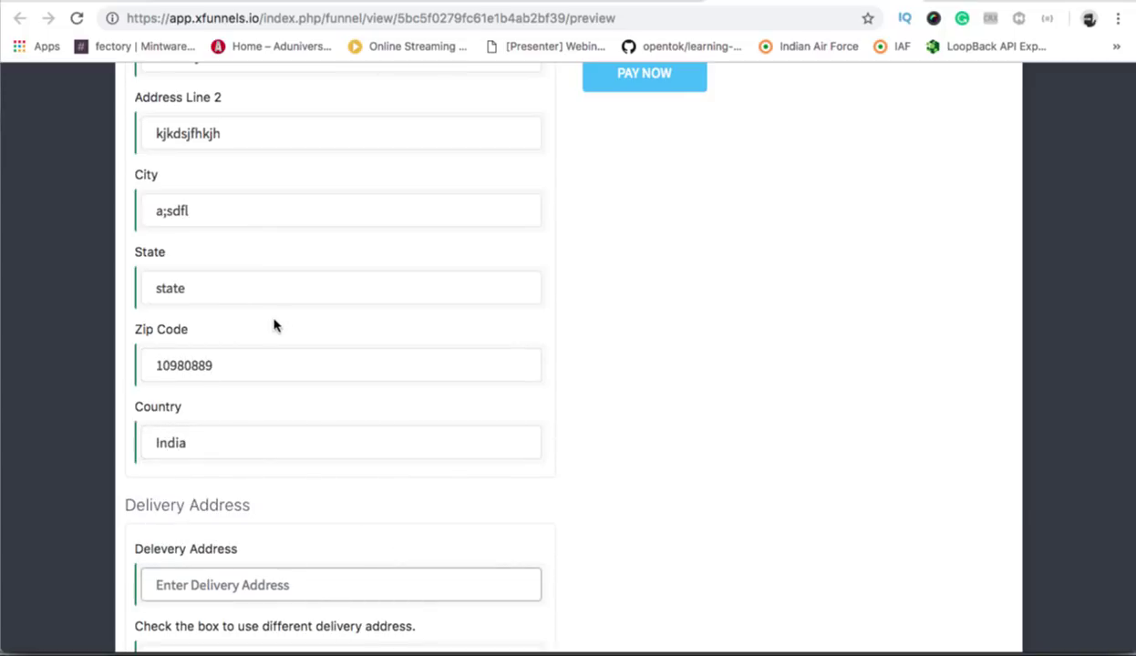
Enter the delivery and alternate delivery addresses, then submit the order with PAY NOW.
scroll(273, 325, down, 2)
click(224, 493)
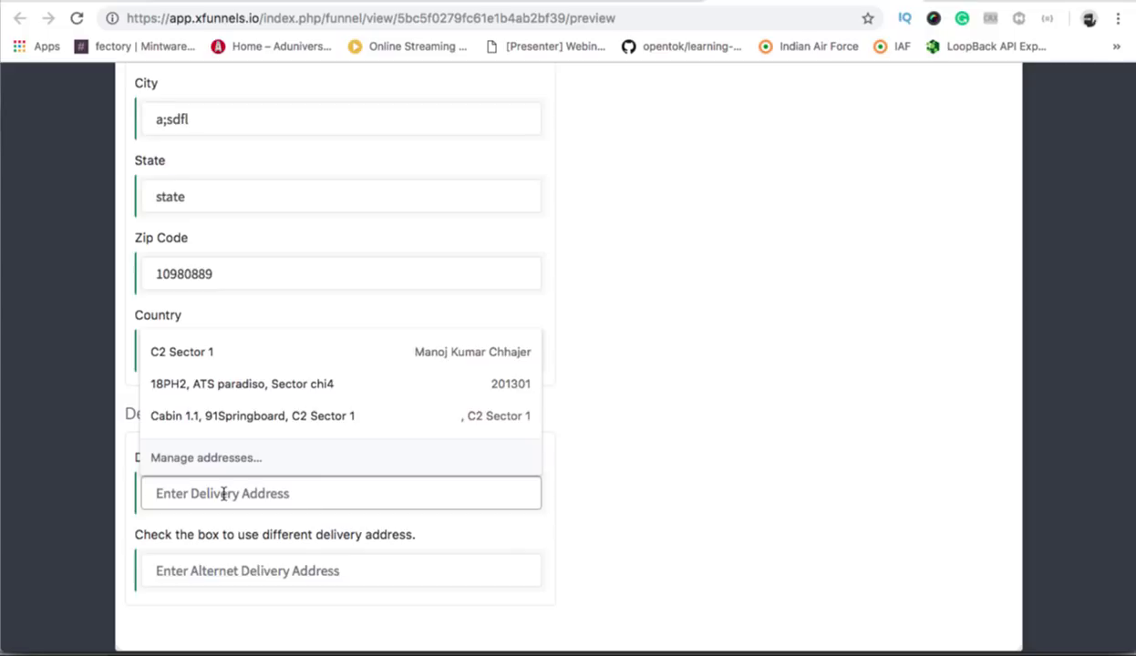
text(jfakl;sdfjh)
key(Tab)
text(jksdajhfkj)
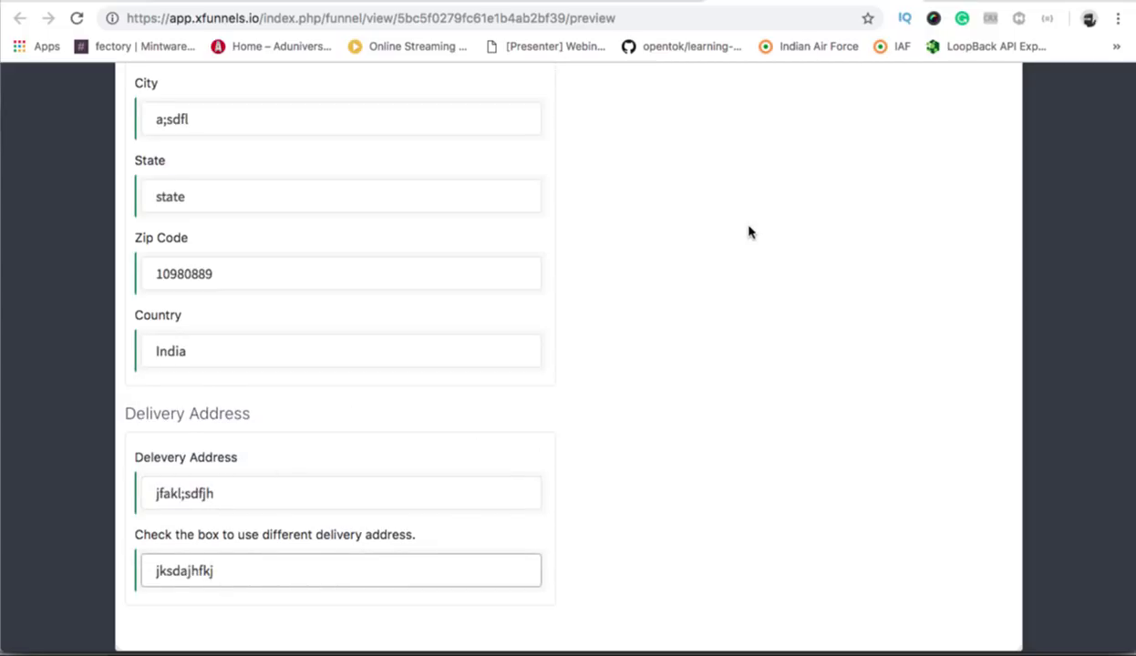
scroll(748, 231, up, 2)
click(644, 159)
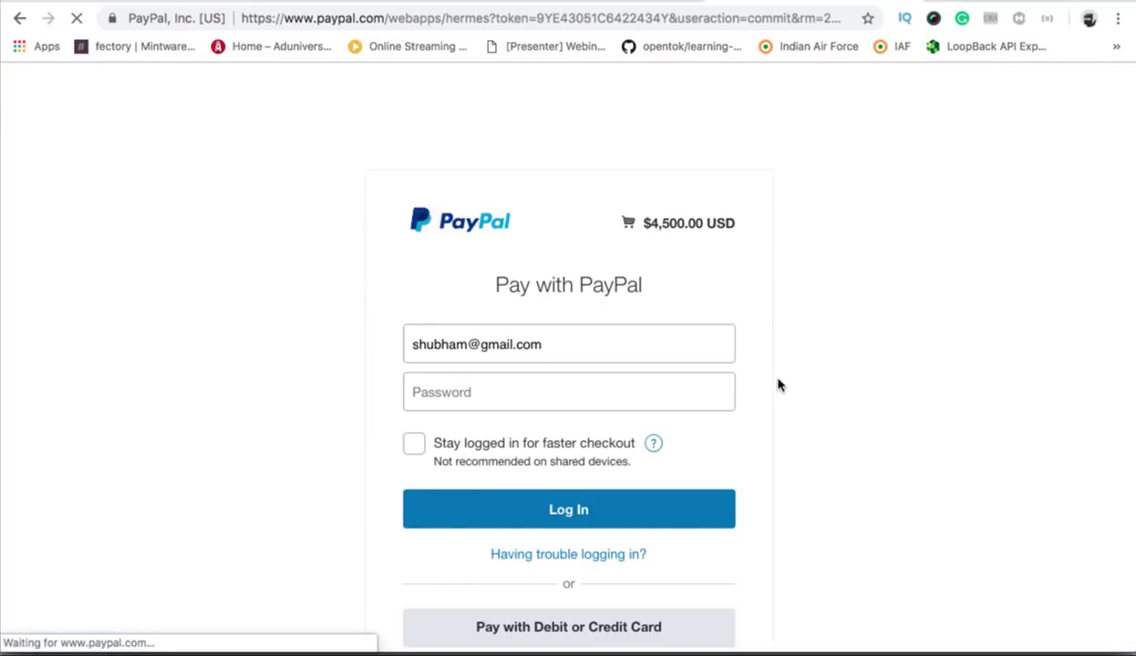
Scroll the loaded PayPal page to view the login form for the $4,500.00 USD payment.
scroll(778, 388, down, 5)
scroll(778, 388, up, 5)
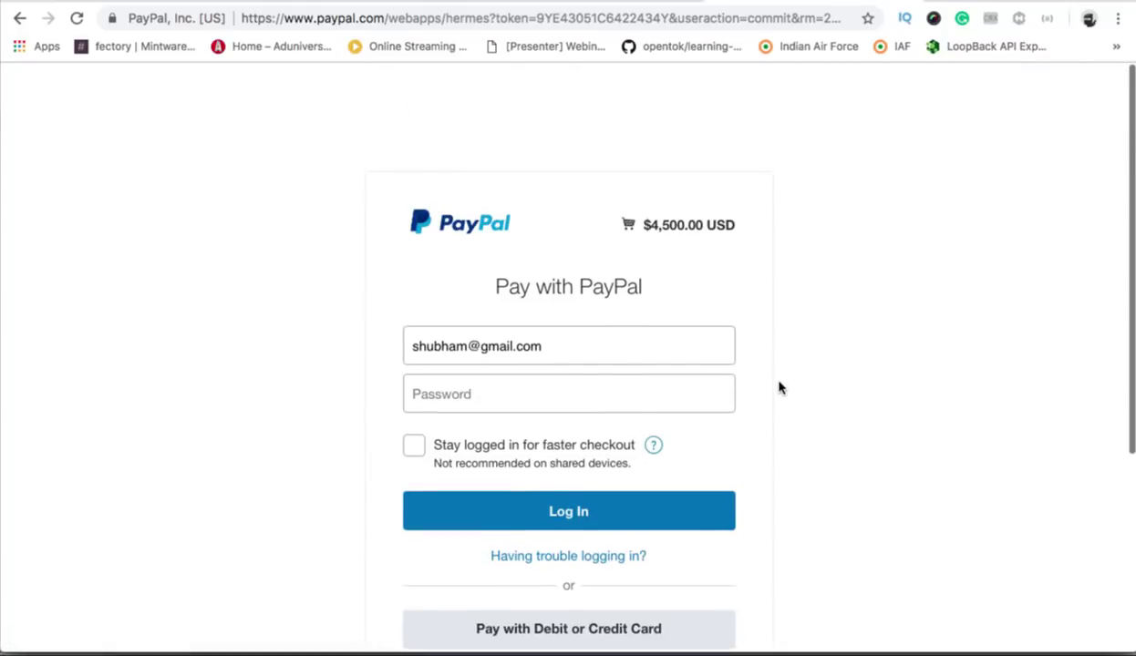
scroll(779, 388, down, 1)
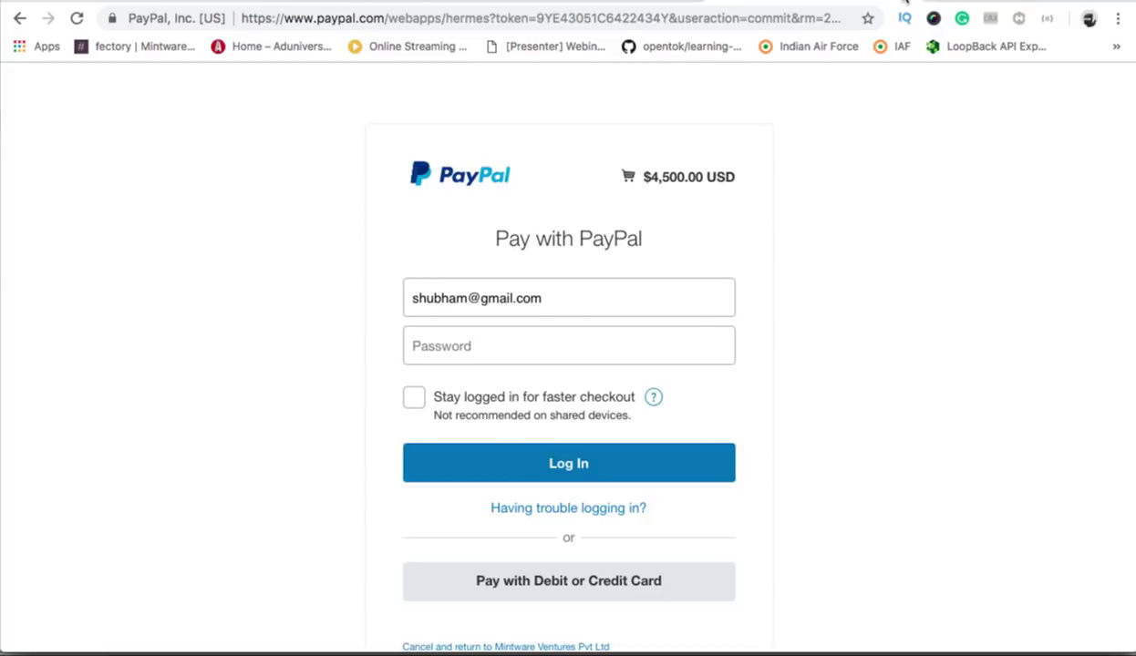
Return from the $4,500.00 PayPal sign-in page to the xFunnels page builder.
click(743, 2)
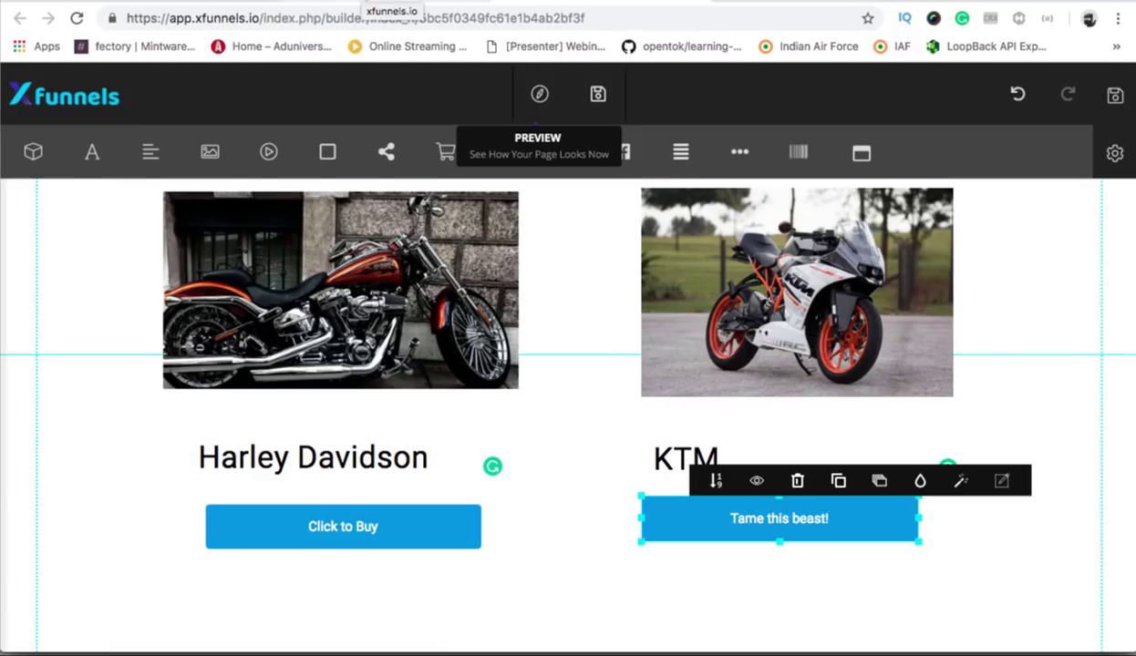
Go back to the Funnels dashboard showing the five Demo of Checkout steps.
click(392, 2)
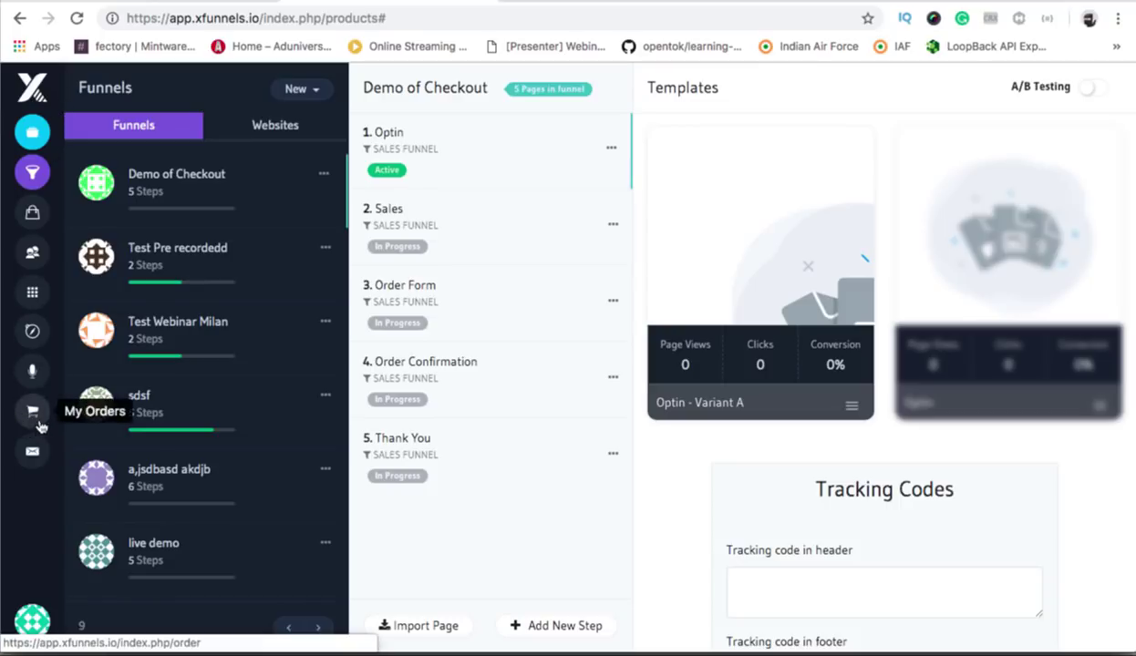
Open My Orders to list the USD 99.00 and USD 50.00 PayPal orders.
click(34, 414)
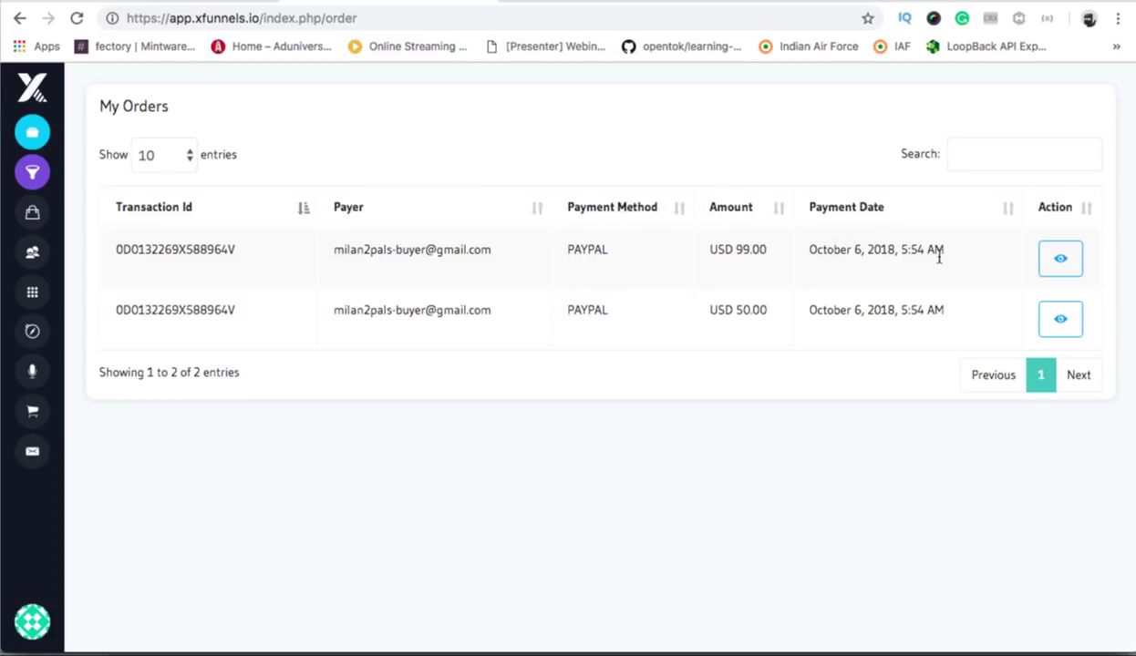
click(1060, 262)
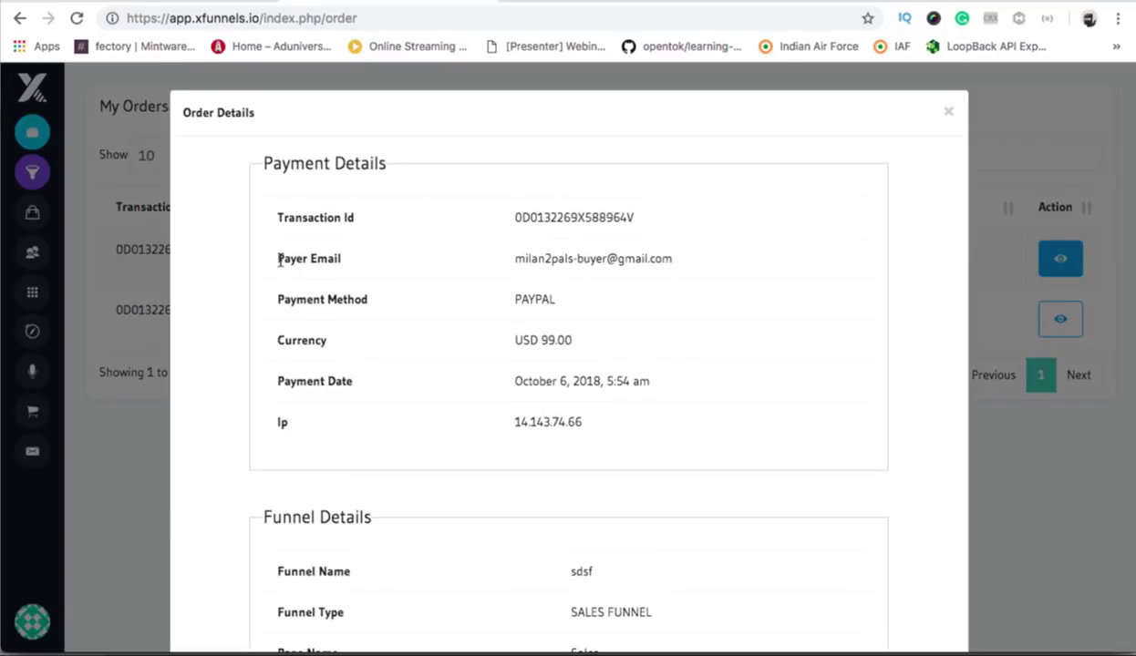
scroll(380, 392, down, 3)
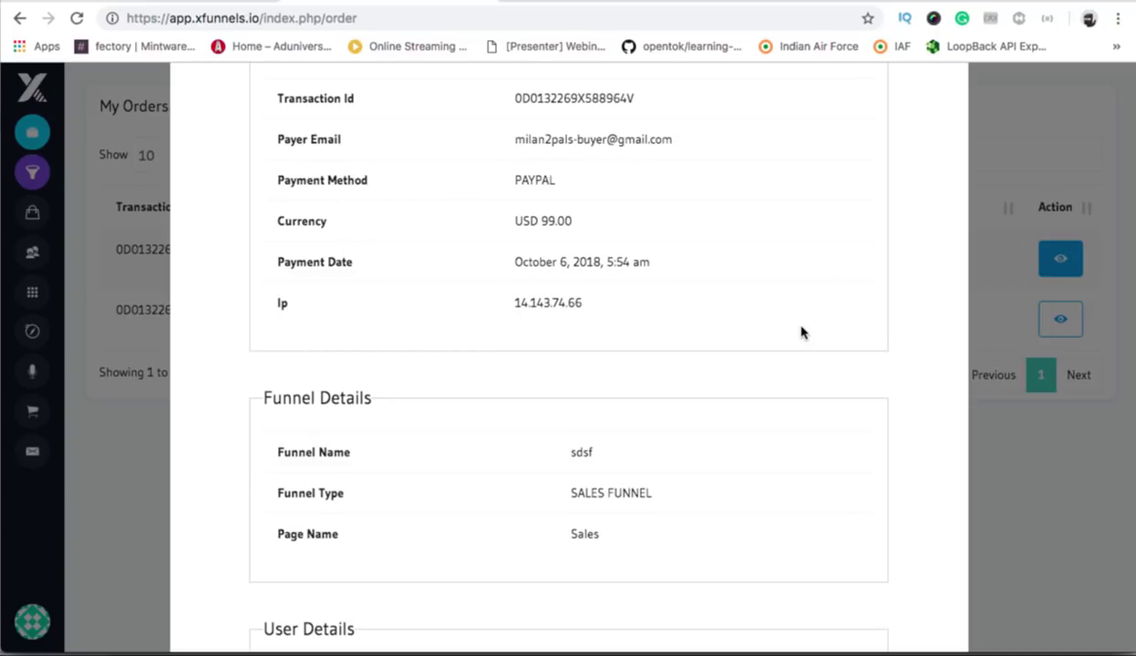
scroll(802, 332, down, 5)
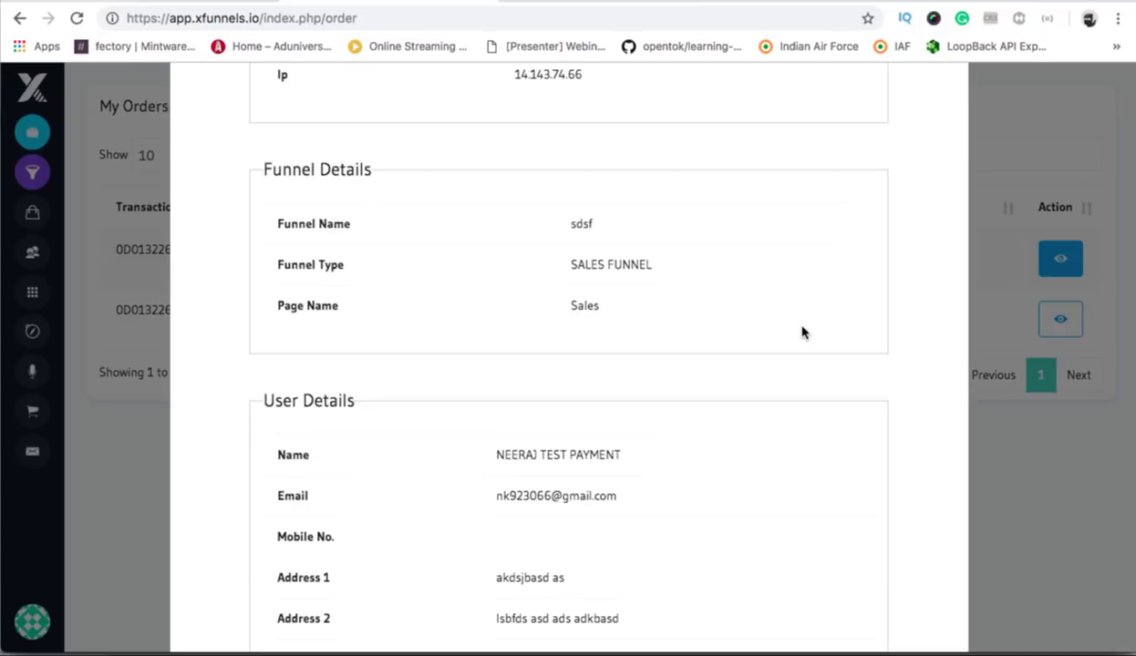
scroll(507, 324, down, 4)
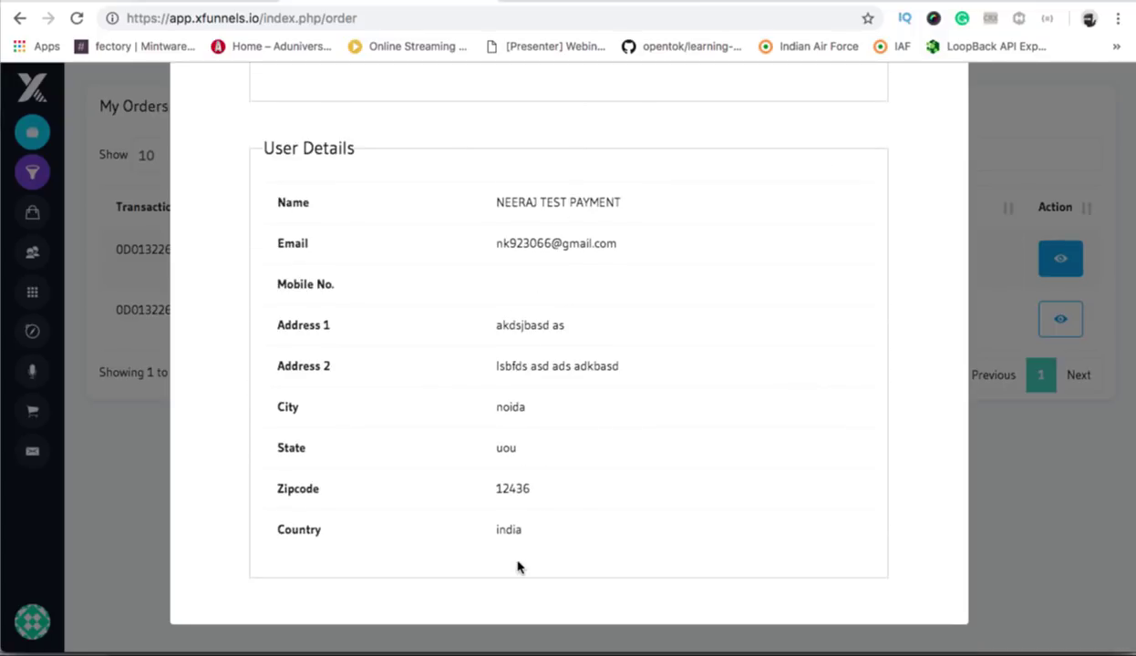
scroll(516, 567, up, 10)
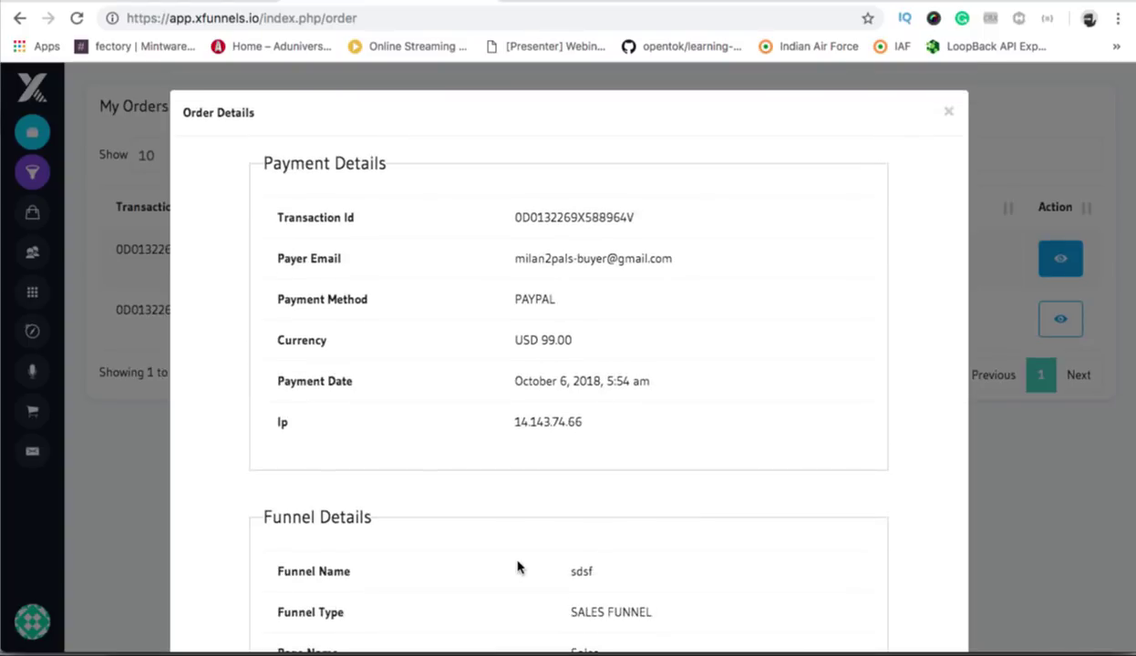
click(947, 111)
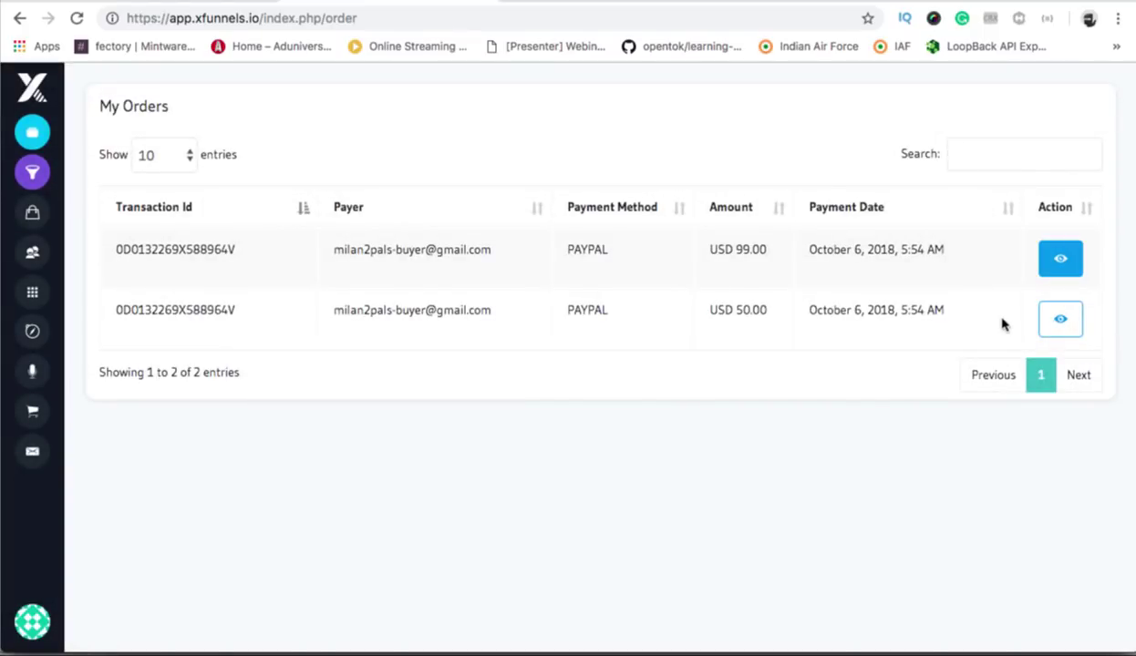